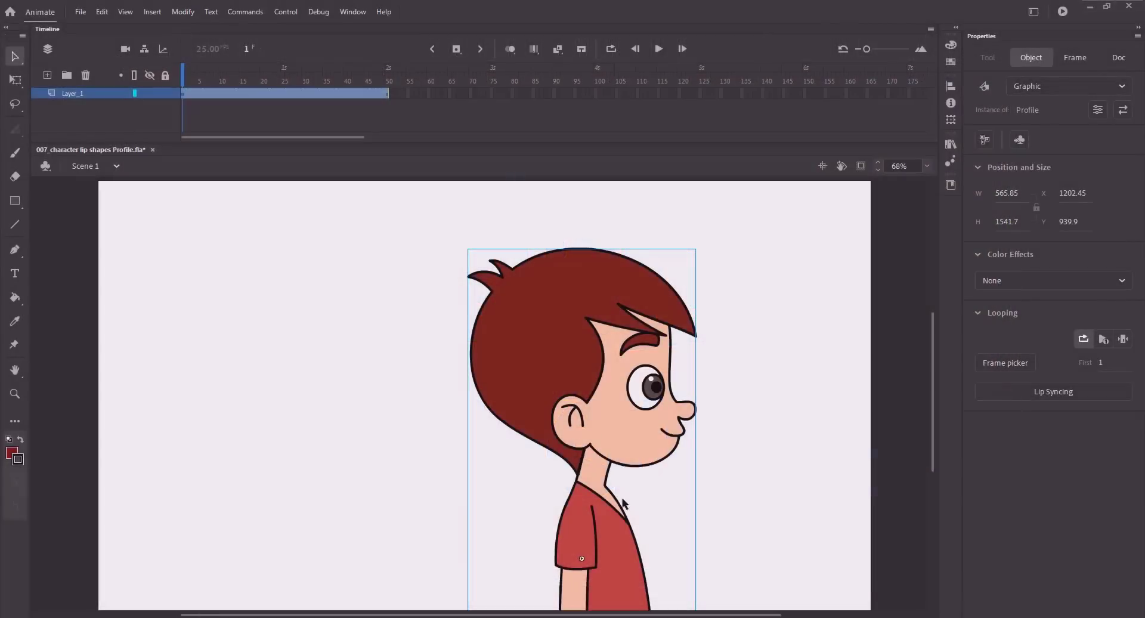
Open the Profile mouth symbol inside the head and draw a straight line from under the nose to the chin.
{"action": "double_click", "coordinate": [673, 430]}
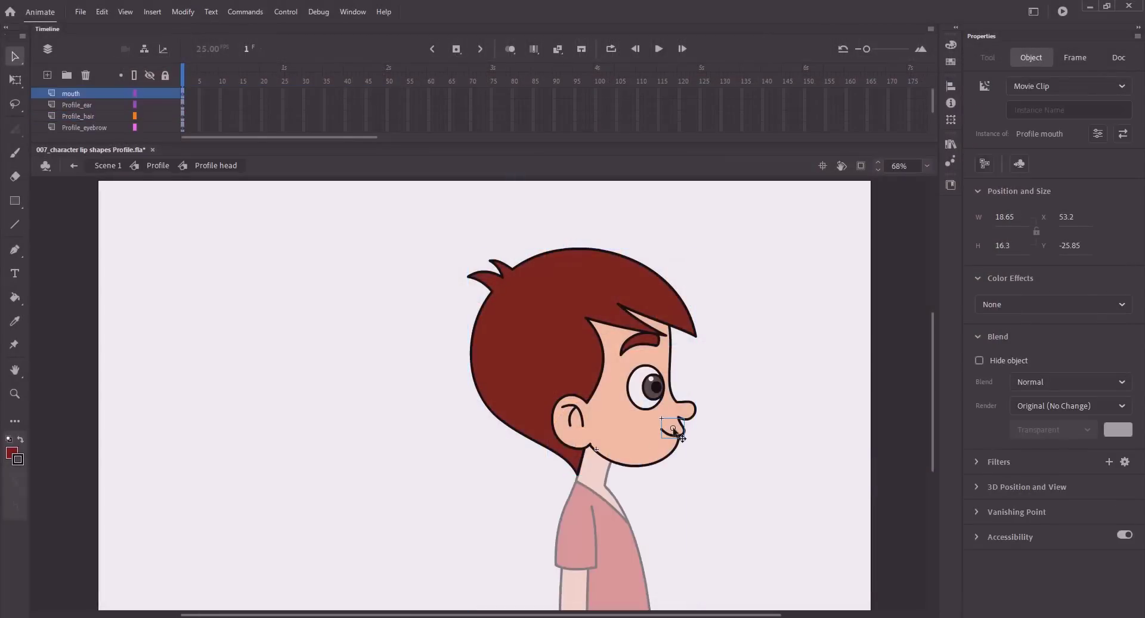
{"action": "double_click", "coordinate": [673, 430]}
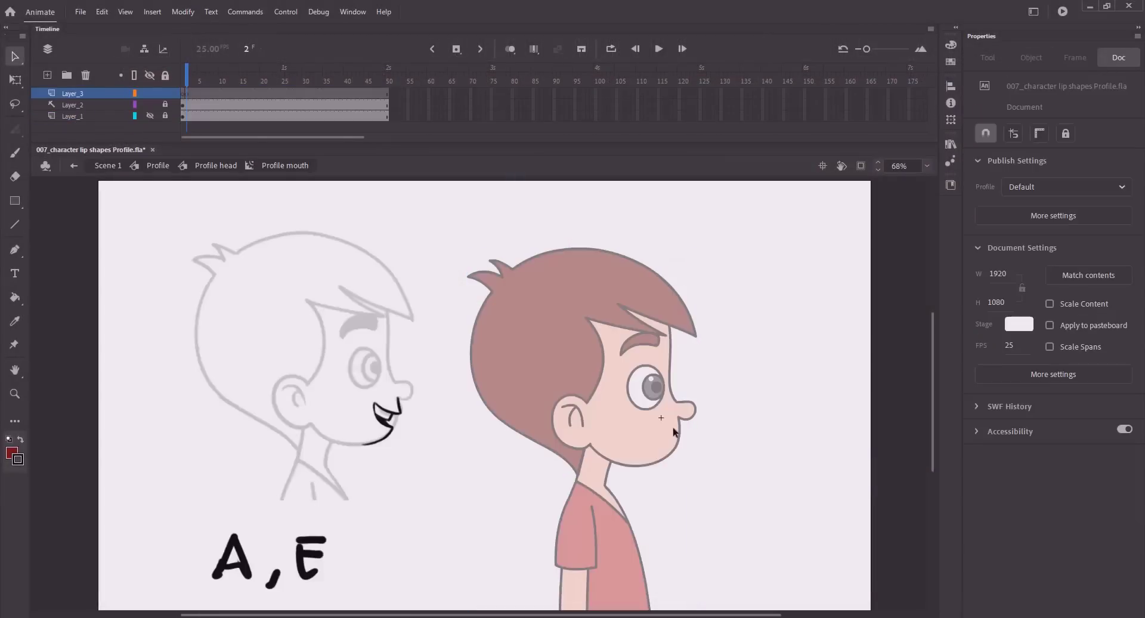
{"action": "key", "text": "z"}
{"action": "left_click_drag", "start_coordinate": [563, 374], "coordinate": [770, 522]}
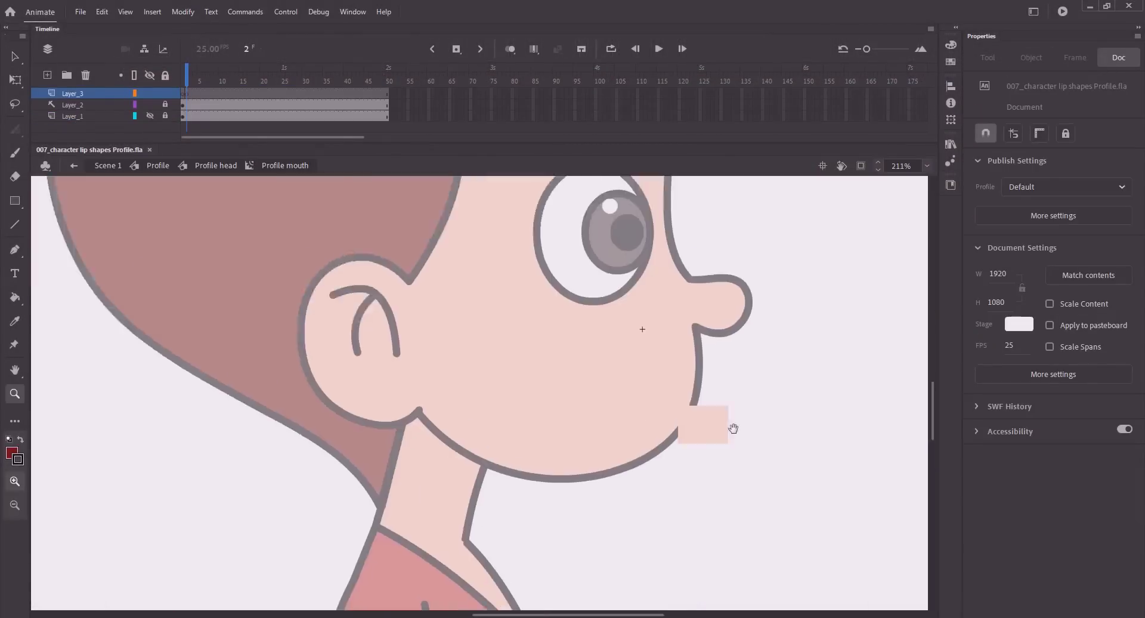
{"action": "key", "text": "ctrl+minus"}
{"action": "mouse_move", "coordinate": [692, 415]}
{"action": "left_mouse_down"}
{"action": "mouse_move", "coordinate": [675, 417]}
{"action": "mouse_move", "coordinate": [717, 405]}
{"action": "left_mouse_up"}
{"action": "key", "text": "n"}
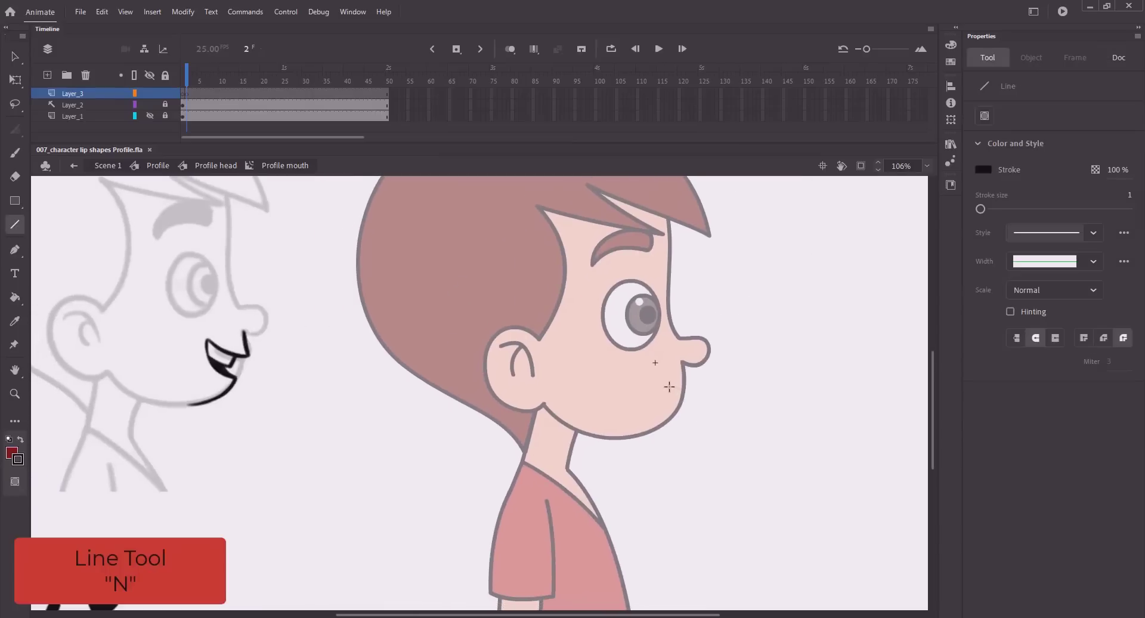
{"action": "left_click_drag", "start_coordinate": [680, 361], "coordinate": [642, 432]}
Set the new line's stroke size to 2 and save the file.
{"action": "key", "text": "v"}
{"action": "left_click", "coordinate": [657, 406]}
{"action": "left_click", "coordinate": [1129, 281]}
{"action": "type", "text": "3"}
{"action": "key", "text": "Return"}
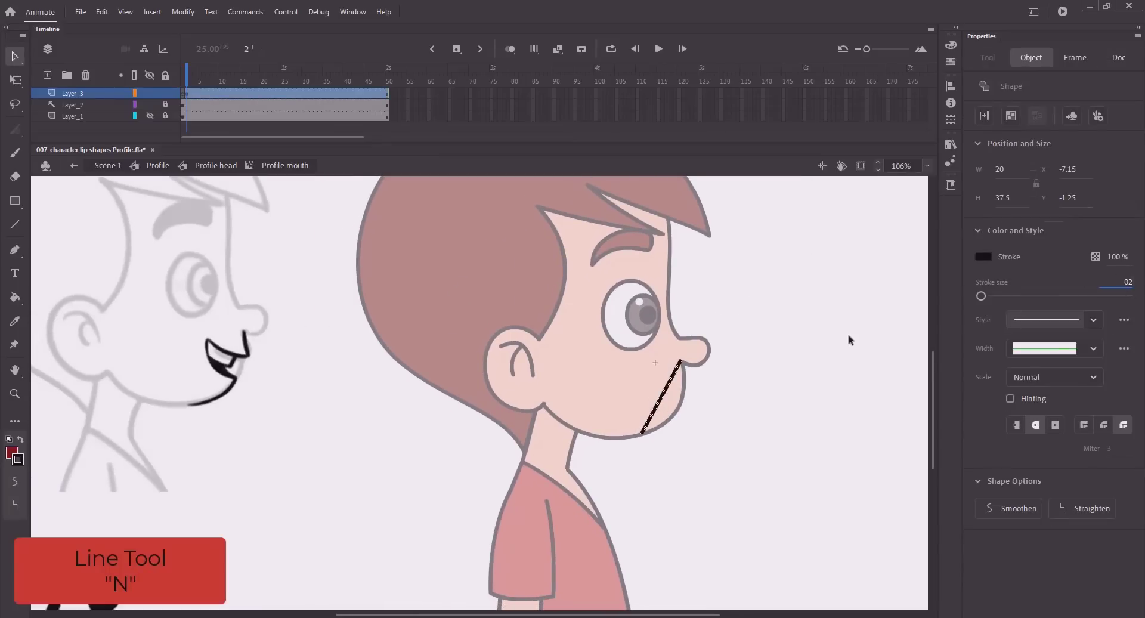
{"action": "left_click", "coordinate": [765, 410]}
{"action": "key", "text": "ctrl+s"}
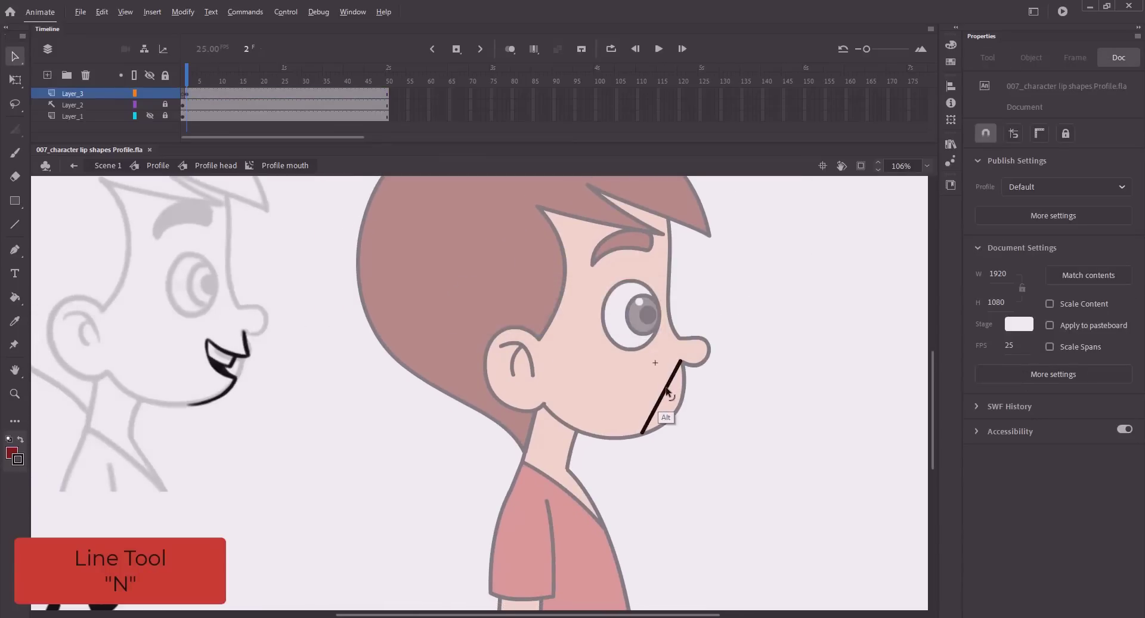
Bend the line into the A, E mouth outline, with a pointed upper lip, mouth corner, curved lower lip and chin.
{"action": "left_click_drag", "start_coordinate": [686, 388], "coordinate": [690, 388]}
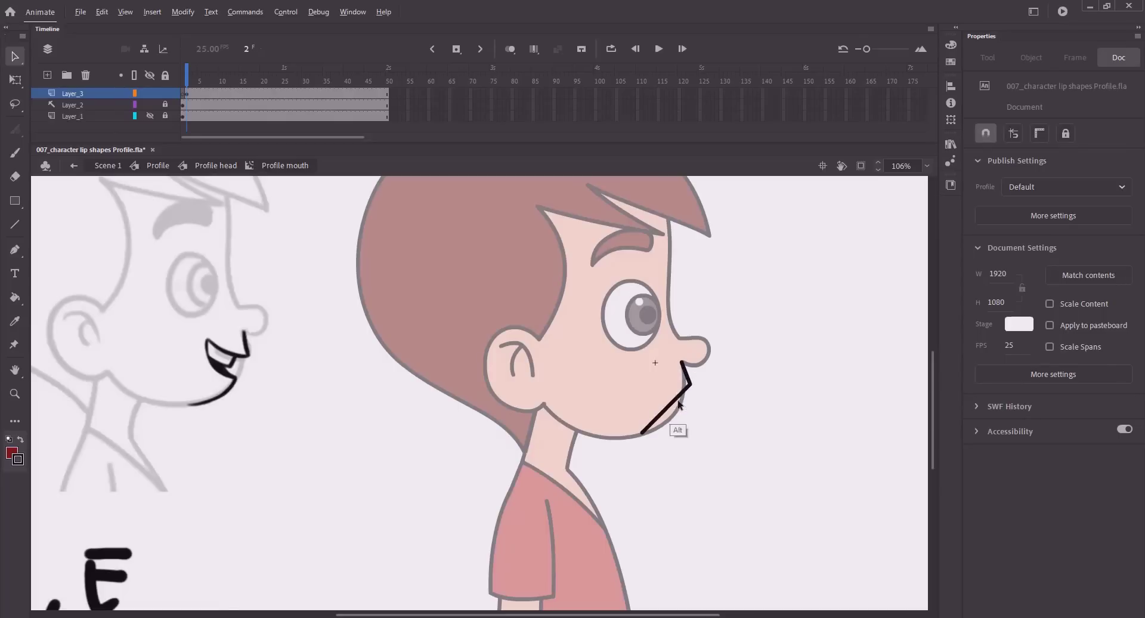
{"action": "mouse_move", "coordinate": [676, 399]}
{"action": "left_mouse_down"}
{"action": "mouse_move", "coordinate": [643, 385]}
{"action": "mouse_move", "coordinate": [671, 413]}
{"action": "mouse_move", "coordinate": [639, 371]}
{"action": "mouse_move", "coordinate": [645, 408]}
{"action": "mouse_move", "coordinate": [678, 410]}
{"action": "mouse_move", "coordinate": [633, 437]}
{"action": "left_mouse_up"}
{"action": "mouse_move", "coordinate": [640, 396]}
{"action": "left_mouse_down"}
{"action": "mouse_move", "coordinate": [651, 398]}
{"action": "mouse_move", "coordinate": [644, 370]}
{"action": "left_mouse_up"}
{"action": "key", "text": "z"}
{"action": "left_click_drag", "start_coordinate": [552, 311], "coordinate": [775, 494]}
{"action": "key", "text": "v"}
{"action": "left_click_drag", "start_coordinate": [533, 326], "coordinate": [536, 335]}
{"action": "left_click_drag", "start_coordinate": [522, 297], "coordinate": [525, 297]}
{"action": "left_click_drag", "start_coordinate": [543, 350], "coordinate": [538, 350]}
{"action": "left_click_drag", "start_coordinate": [484, 346], "coordinate": [434, 319]}
{"action": "left_click_drag", "start_coordinate": [489, 397], "coordinate": [489, 401]}
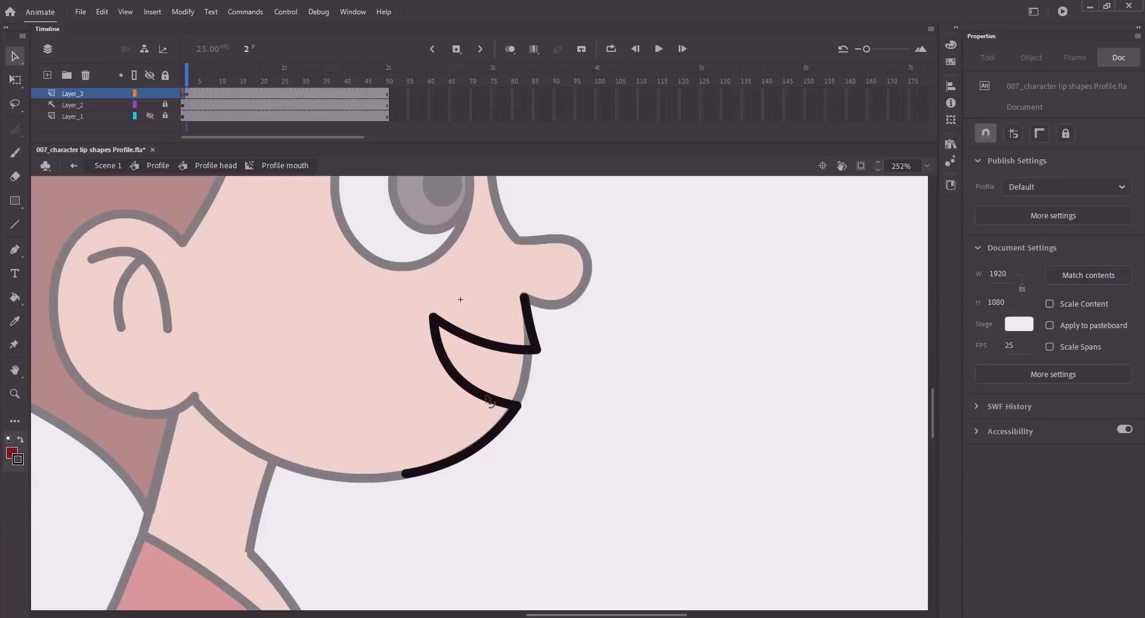
Save the file and fine-tune the tip of the upper lip to match the reference sketch.
{"action": "key", "text": "ctrl+minus"}
{"action": "left_click_drag", "start_coordinate": [430, 356], "coordinate": [648, 378]}
{"action": "key", "text": "ctrl+s"}
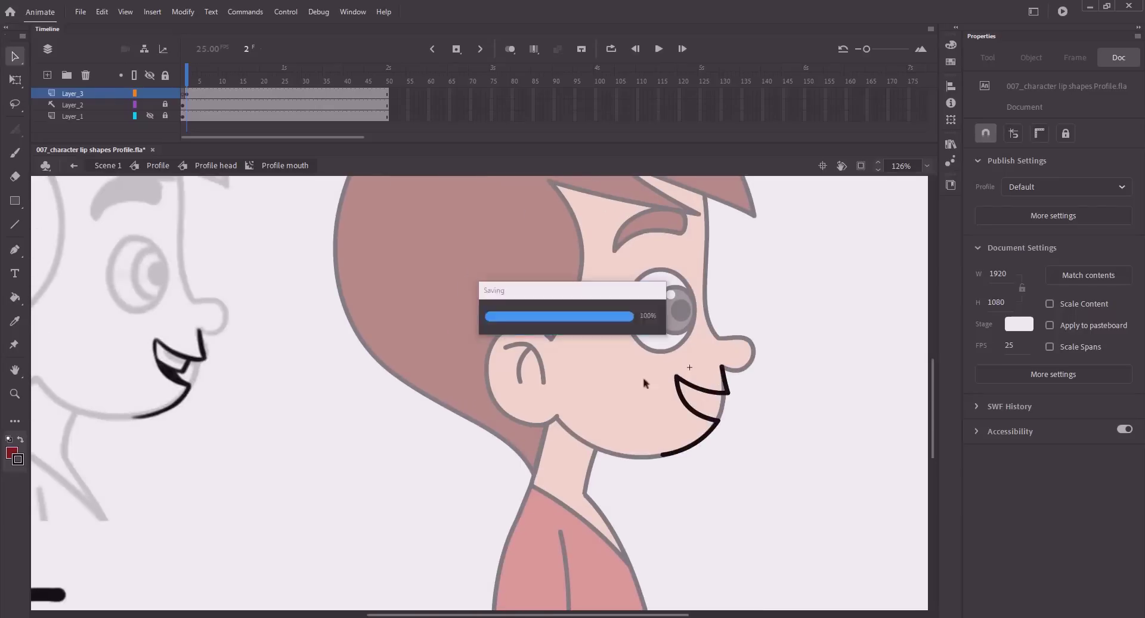
{"action": "left_click_drag", "start_coordinate": [714, 392], "coordinate": [728, 392]}
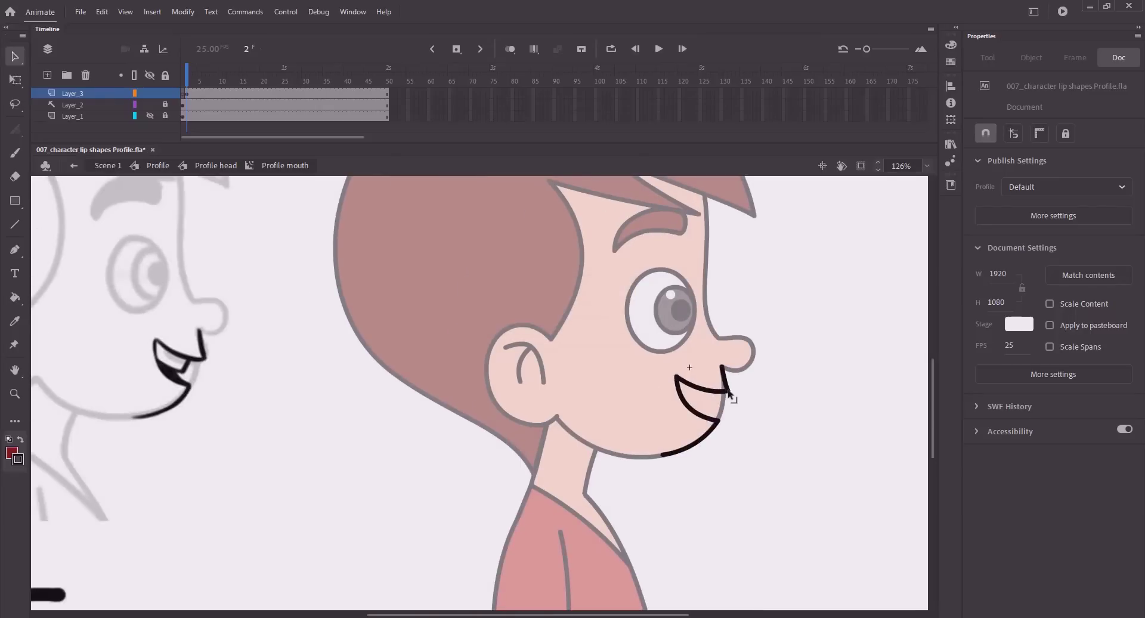
Draw the upper teeth inside the open mouth, with a curved lower edge and a short front edge.
{"action": "key", "text": "n"}
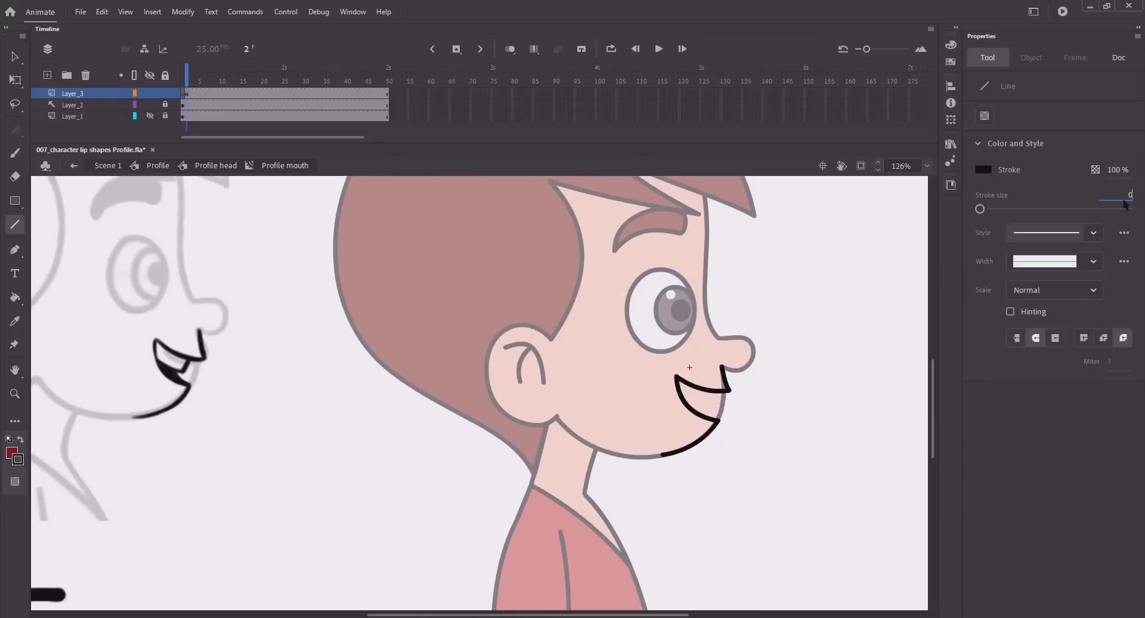
{"action": "mouse_move", "coordinate": [744, 411]}
{"action": "left_mouse_down"}
{"action": "mouse_move", "coordinate": [781, 411]}
{"action": "mouse_move", "coordinate": [682, 395]}
{"action": "mouse_move", "coordinate": [768, 429]}
{"action": "mouse_move", "coordinate": [719, 399]}
{"action": "left_mouse_up"}
{"action": "key", "text": "v"}
{"action": "left_click_drag", "start_coordinate": [767, 428], "coordinate": [715, 408]}
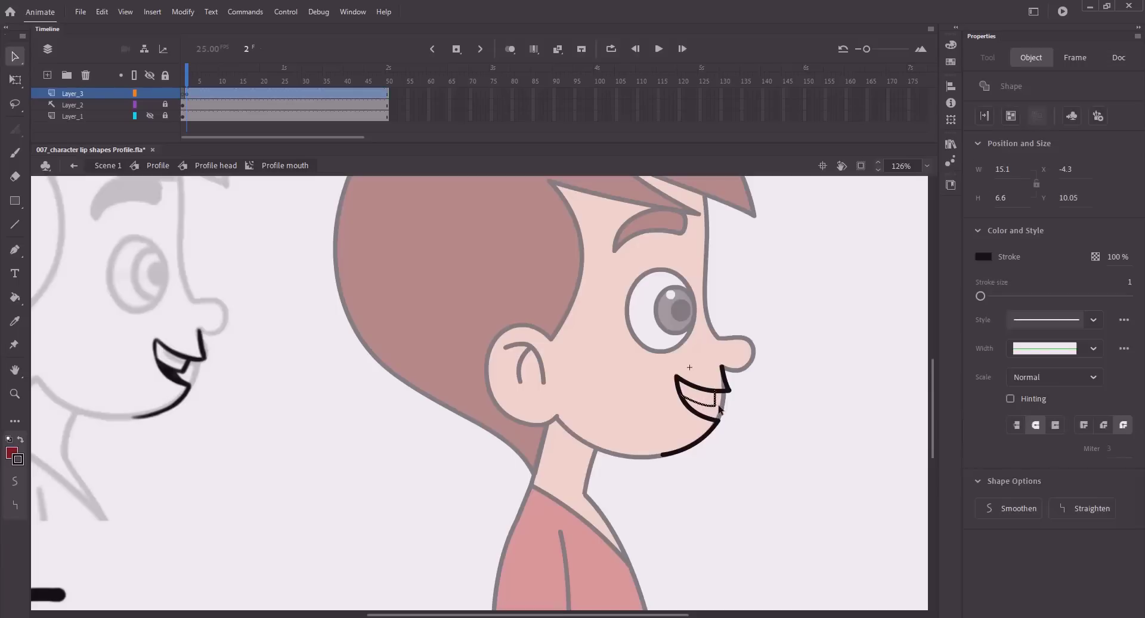
{"action": "left_click", "coordinate": [828, 447]}
Shift the top anchor of the teeth's front edge forward along the upper lip so the edge slants.
{"action": "scroll", "coordinate": [766, 428], "scroll_direction": "up", "scroll_amount": 5}
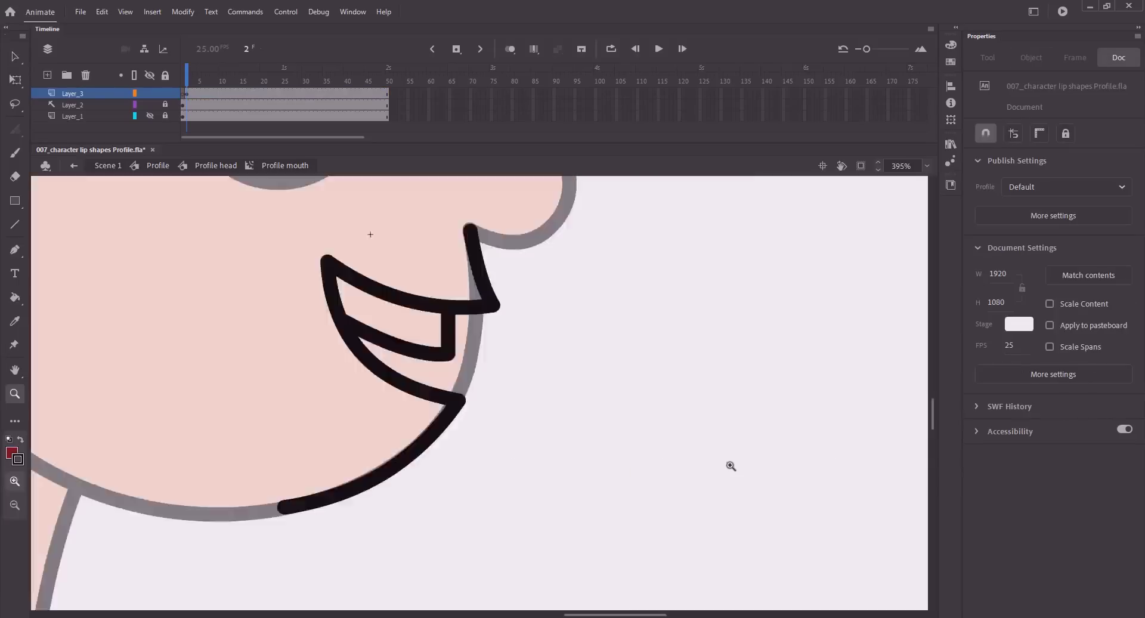
{"action": "left_click", "coordinate": [564, 371]}
{"action": "key", "text": "a"}
{"action": "left_click", "coordinate": [559, 365]}
{"action": "key", "text": "Right"}
{"action": "key", "text": "Right"}
{"action": "key", "text": "Right"}
{"action": "key", "text": "Right"}
{"action": "key", "text": "Right"}
{"action": "key", "text": "Right"}
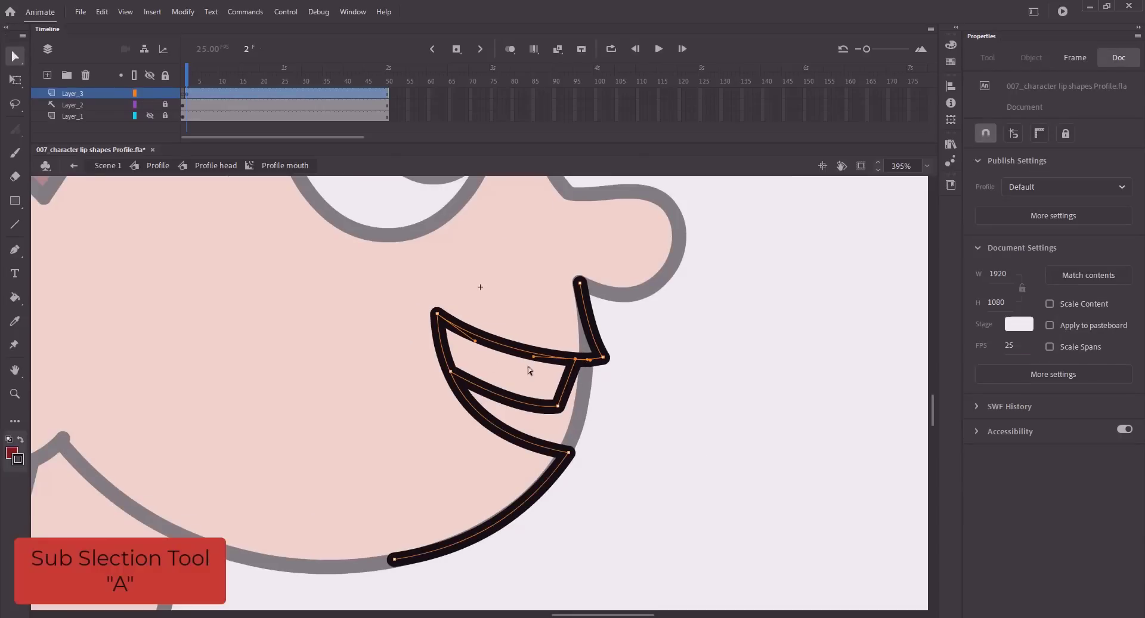
Raise the back anchor of the teeth's lower edge slightly along the mouth's inner curve and save the file.
{"action": "left_click_drag", "start_coordinate": [450, 373], "coordinate": [450, 367]}
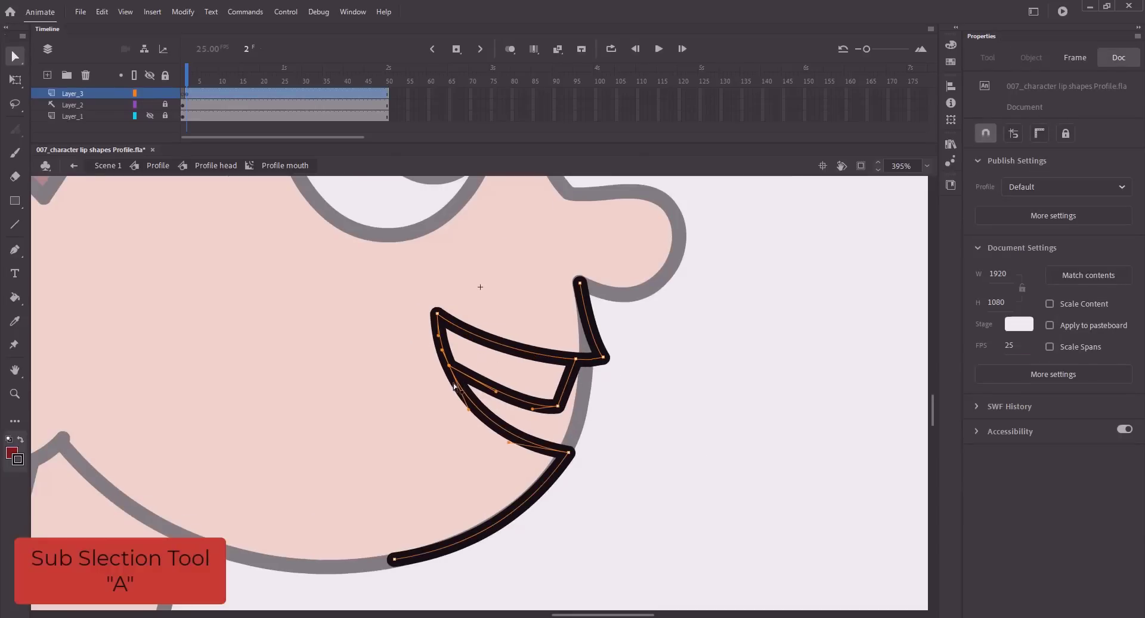
{"action": "left_click", "coordinate": [551, 424]}
{"action": "key", "text": "ctrl+s"}
{"action": "left_click", "coordinate": [557, 411]}
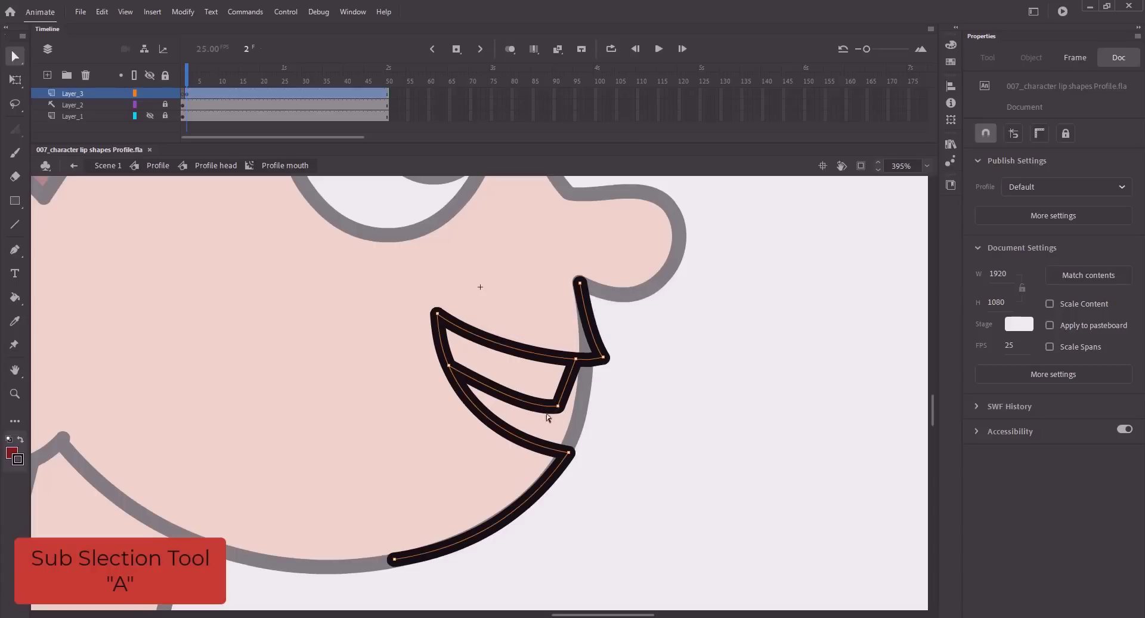
{"action": "key", "text": "v"}
{"action": "left_click", "coordinate": [541, 406]}
{"action": "left_click", "coordinate": [639, 429]}
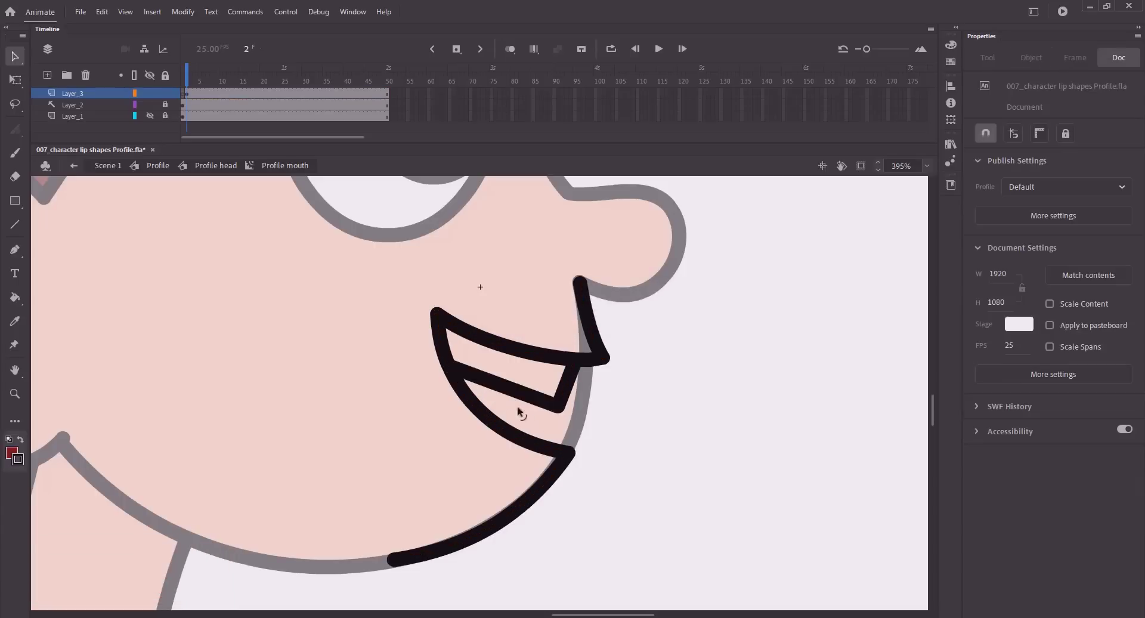
Draw a curved line from the teeth's lower edge to the lower lip to close off the mouth interior.
{"action": "key", "text": "n"}
{"action": "mouse_move", "coordinate": [535, 420]}
{"action": "left_mouse_down"}
{"action": "mouse_move", "coordinate": [565, 436]}
{"action": "mouse_move", "coordinate": [503, 404]}
{"action": "mouse_move", "coordinate": [515, 401]}
{"action": "left_mouse_up"}
{"action": "key", "text": "v"}
{"action": "mouse_move", "coordinate": [563, 435]}
{"action": "left_mouse_down"}
{"action": "mouse_move", "coordinate": [557, 451]}
{"action": "mouse_move", "coordinate": [520, 433]}
{"action": "left_mouse_up"}
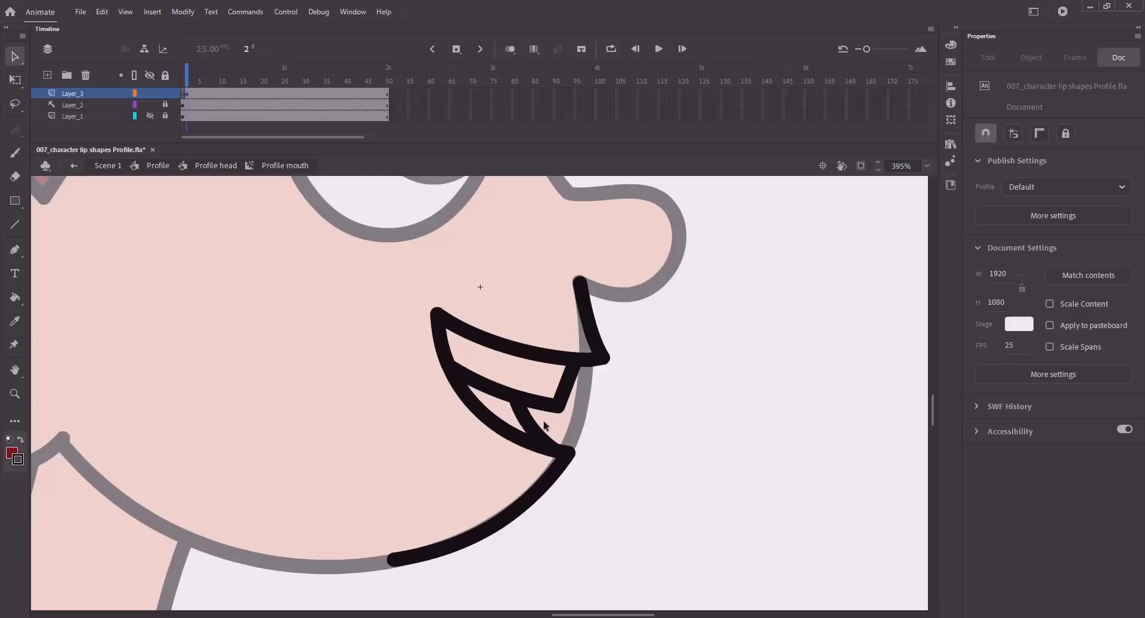
Fill the mouth interior with dark red and the upper teeth with white, and save the file.
{"action": "key", "text": "k"}
{"action": "left_click", "coordinate": [486, 400]}
{"action": "left_click", "coordinate": [984, 170]}
{"action": "left_click", "coordinate": [798, 247]}
{"action": "left_click", "coordinate": [488, 366]}
{"action": "key", "text": "v"}
{"action": "key", "text": "ctrl+2"}
{"action": "key", "text": "ctrl+s"}
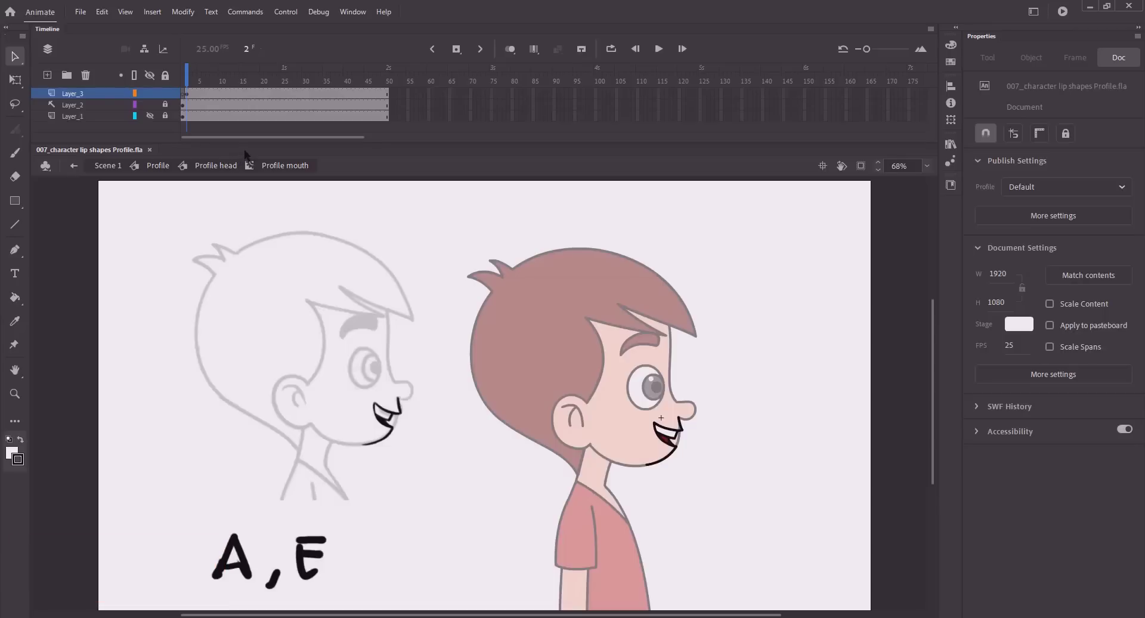
Insert a blank keyframe at frame 3 of Layer_3 for the I mouth shape and save the file.
{"action": "key", "text": "."}
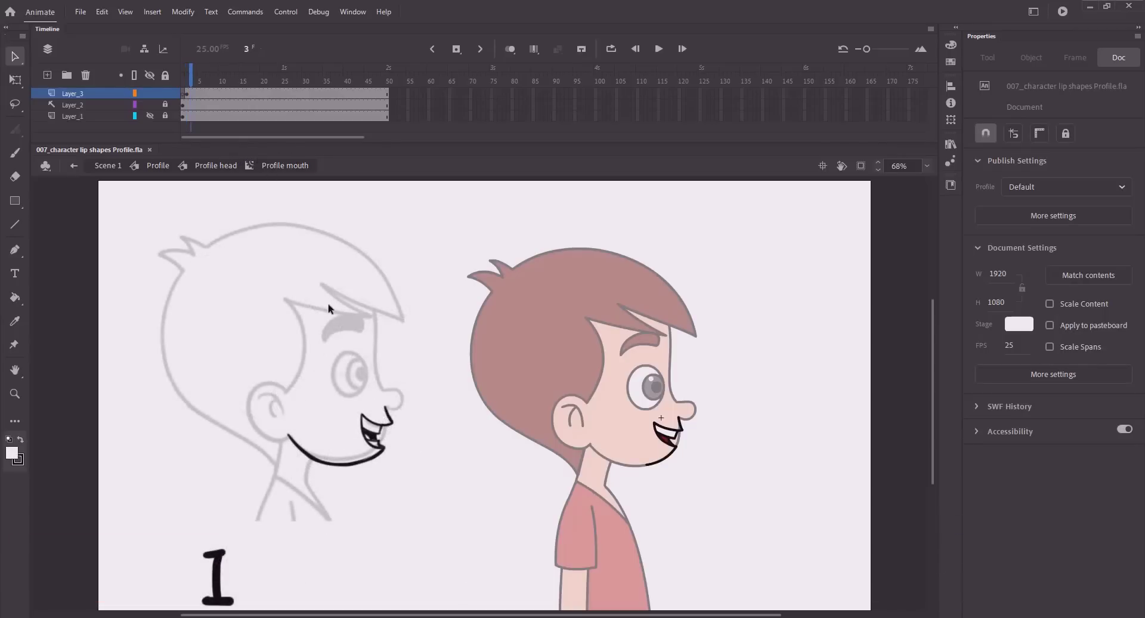
{"action": "left_click", "coordinate": [189, 95]}
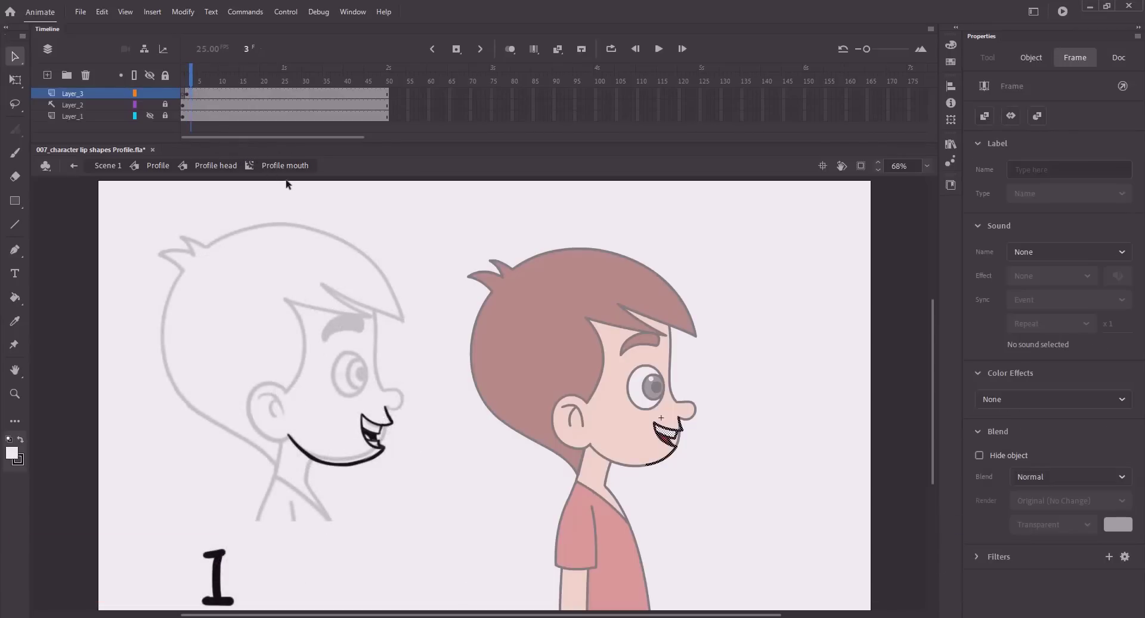
{"action": "key", "text": "F7"}
{"action": "key", "text": "ctrl+s"}
Turn on onion skinning to show the previous mouth shape while working on frame 3.
{"action": "key", "text": "z"}
{"action": "left_click_drag", "start_coordinate": [592, 399], "coordinate": [778, 510]}
{"action": "left_click_drag", "start_coordinate": [725, 461], "coordinate": [757, 472]}
{"action": "key", "text": "ctrl+minus"}
{"action": "left_click_drag", "start_coordinate": [464, 393], "coordinate": [688, 388]}
{"action": "left_click", "coordinate": [508, 49]}
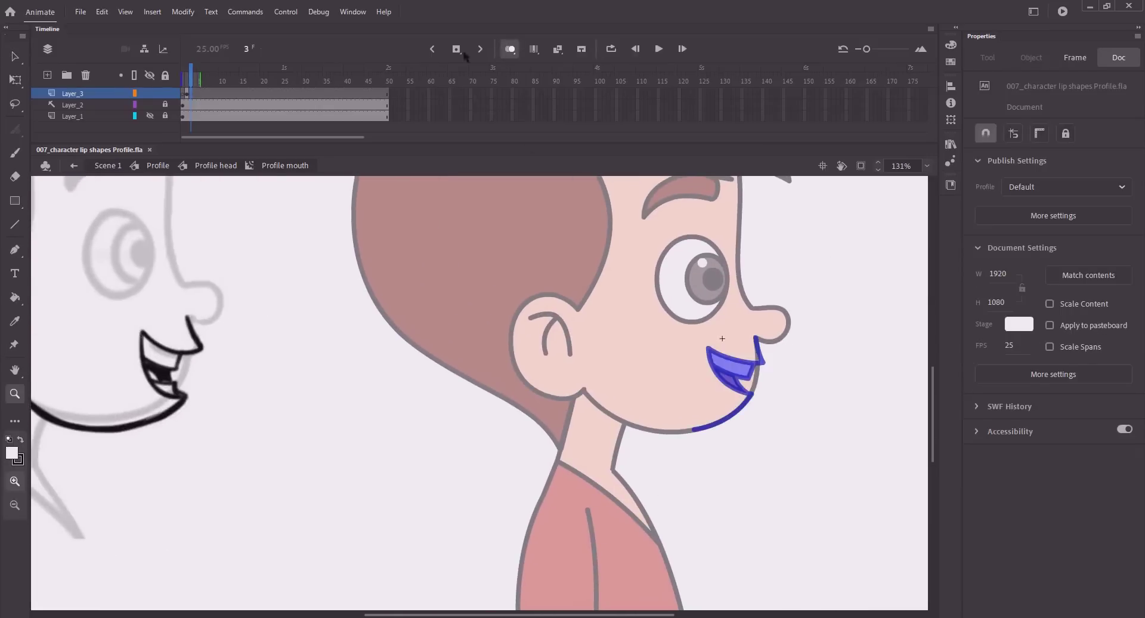
{"action": "left_click", "coordinate": [192, 79]}
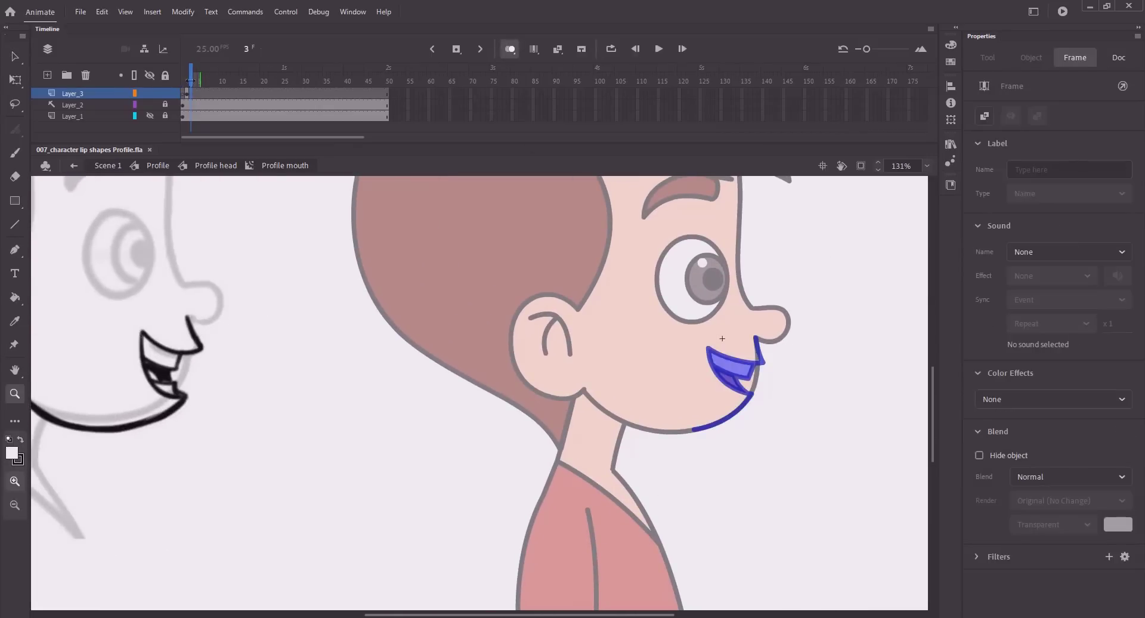
Draw a straight line from under the nose and extend its lower end to the jaw below the ear.
{"action": "key", "text": "n"}
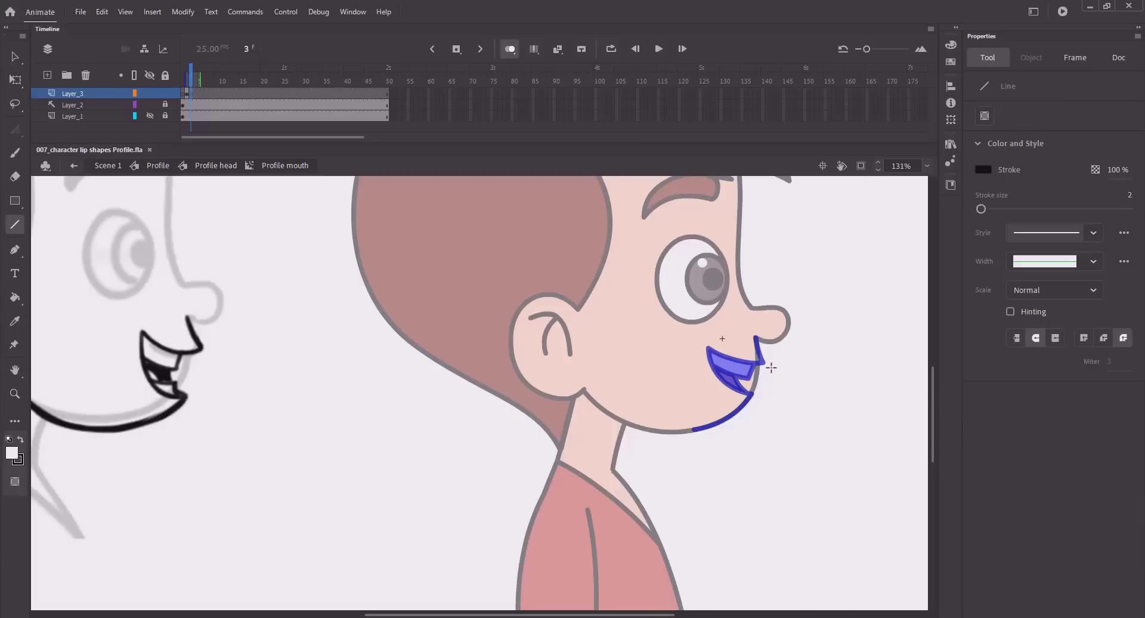
{"action": "left_click_drag", "start_coordinate": [756, 337], "coordinate": [670, 440]}
{"action": "key", "text": "v"}
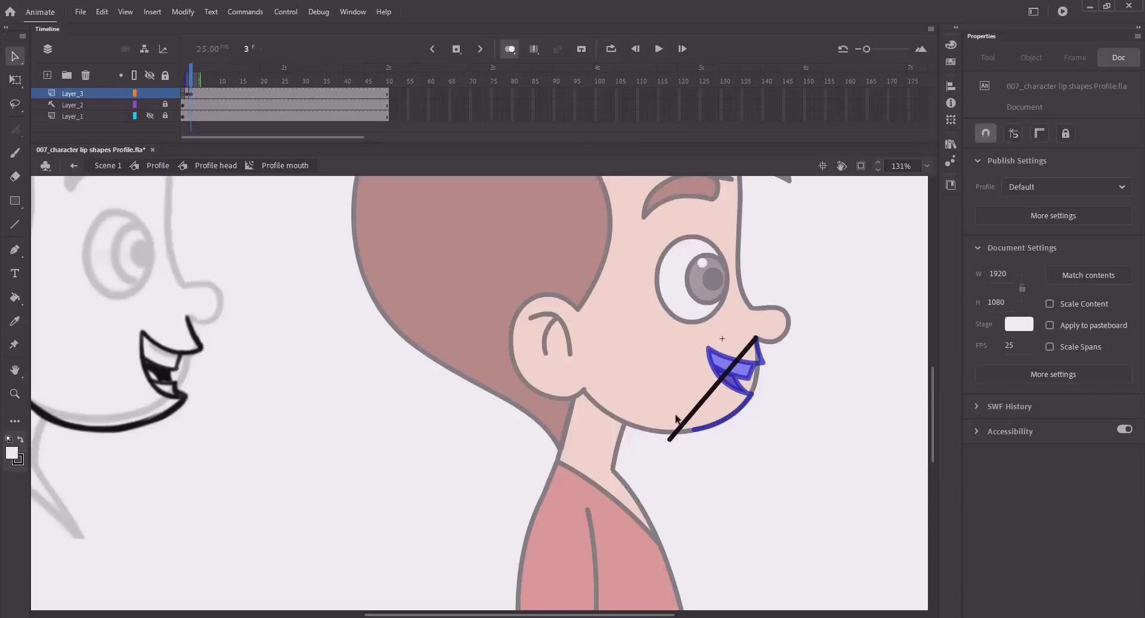
{"action": "left_click_drag", "start_coordinate": [610, 362], "coordinate": [684, 356]}
{"action": "left_click_drag", "start_coordinate": [729, 430], "coordinate": [659, 384]}
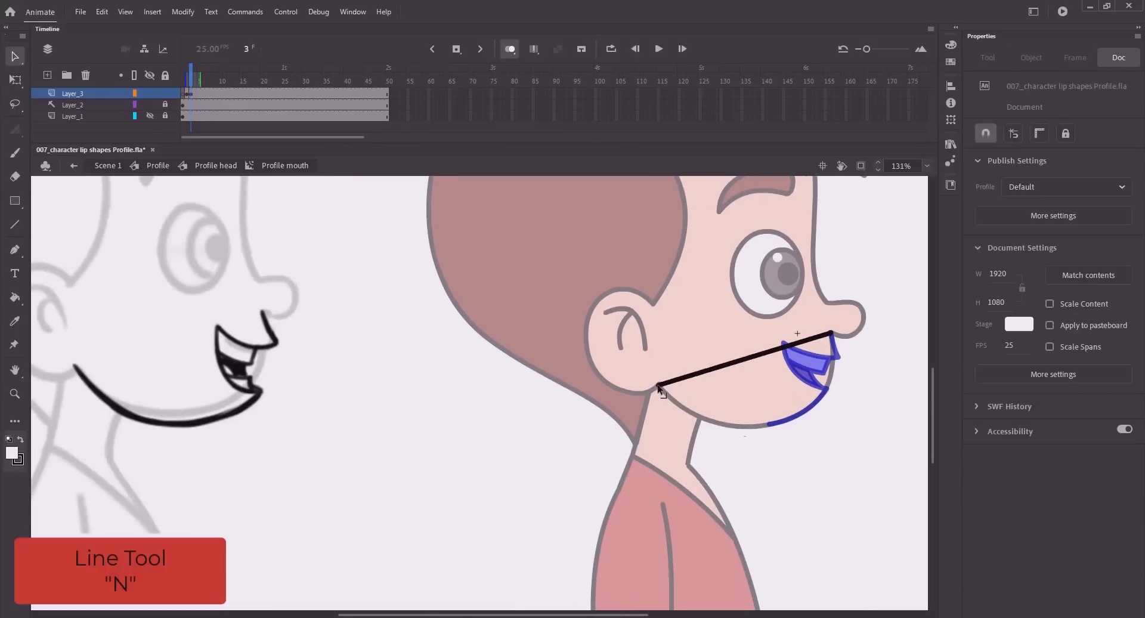
Bend the line into the I shape's lips, mouth corner and long jaw curve, and turn off onion skinning.
{"action": "left_click_drag", "start_coordinate": [805, 341], "coordinate": [786, 459]}
{"action": "left_click_drag", "start_coordinate": [806, 388], "coordinate": [783, 340]}
{"action": "left_click", "coordinate": [509, 49]}
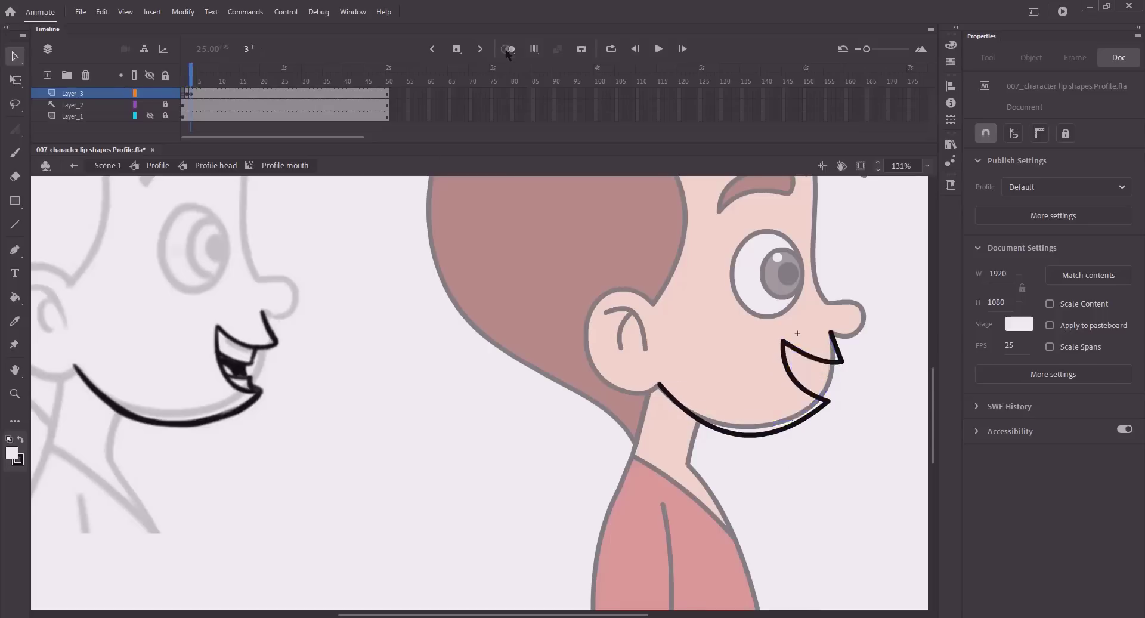
Refine the jaw curve, its end point by the ear and the curve of the lower lip.
{"action": "left_click_drag", "start_coordinate": [782, 432], "coordinate": [777, 435]}
{"action": "left_click_drag", "start_coordinate": [659, 385], "coordinate": [660, 386]}
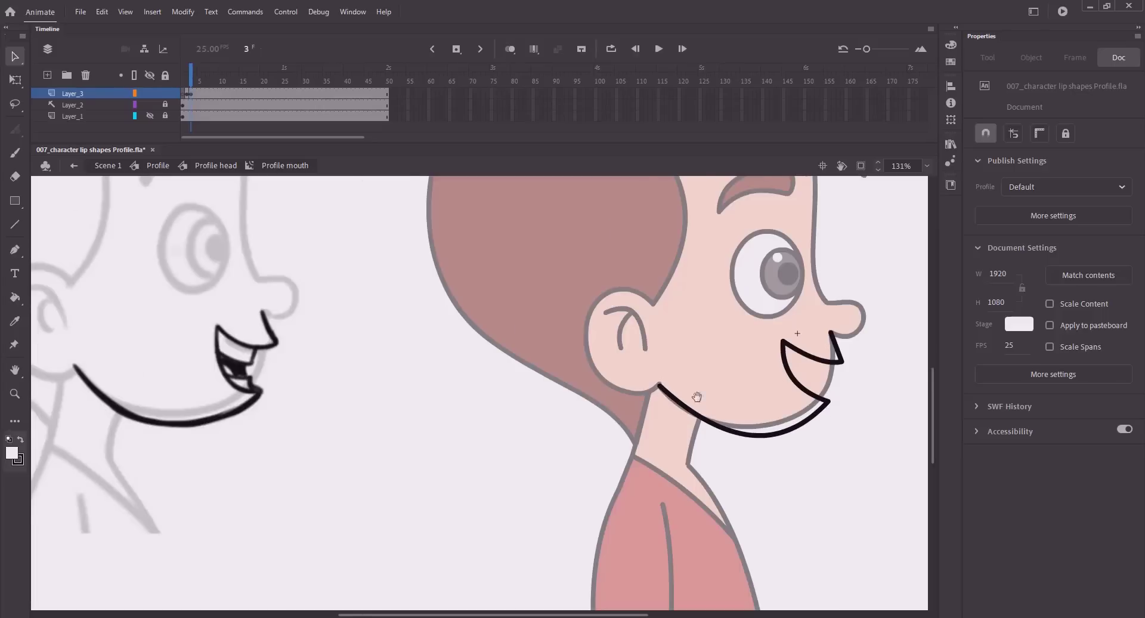
{"action": "left_click_drag", "start_coordinate": [737, 385], "coordinate": [662, 409]}
{"action": "left_click_drag", "start_coordinate": [754, 425], "coordinate": [729, 432]}
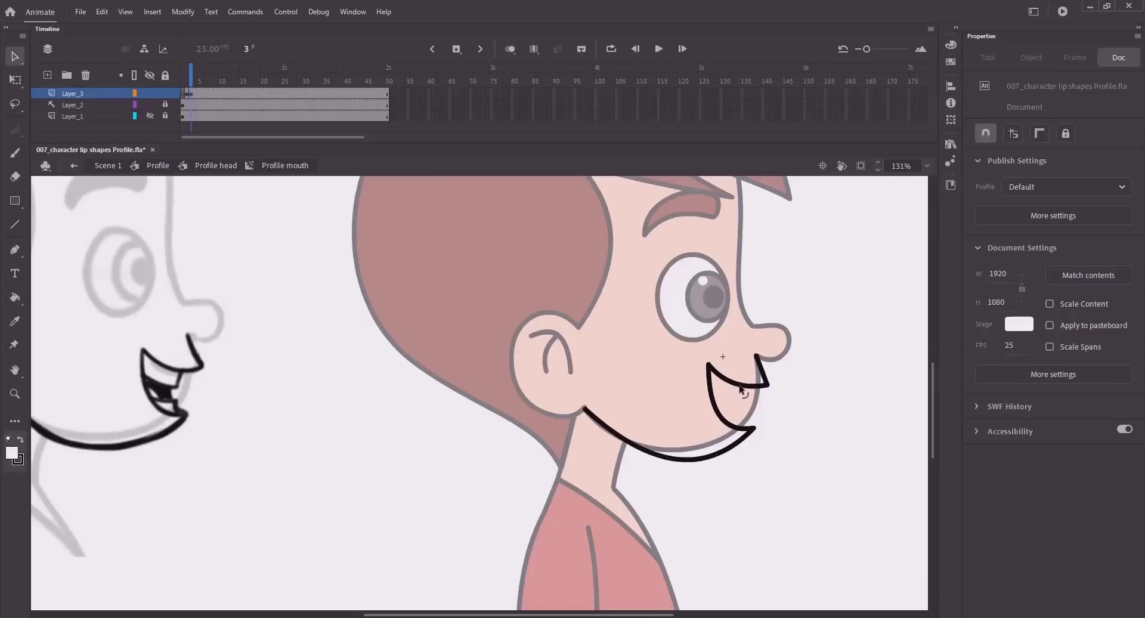
Adjust the jaw curve's handles with the Subselection tool so it runs closer beneath the face, and save the file.
{"action": "key", "text": "a"}
{"action": "left_click_drag", "start_coordinate": [808, 444], "coordinate": [685, 382]}
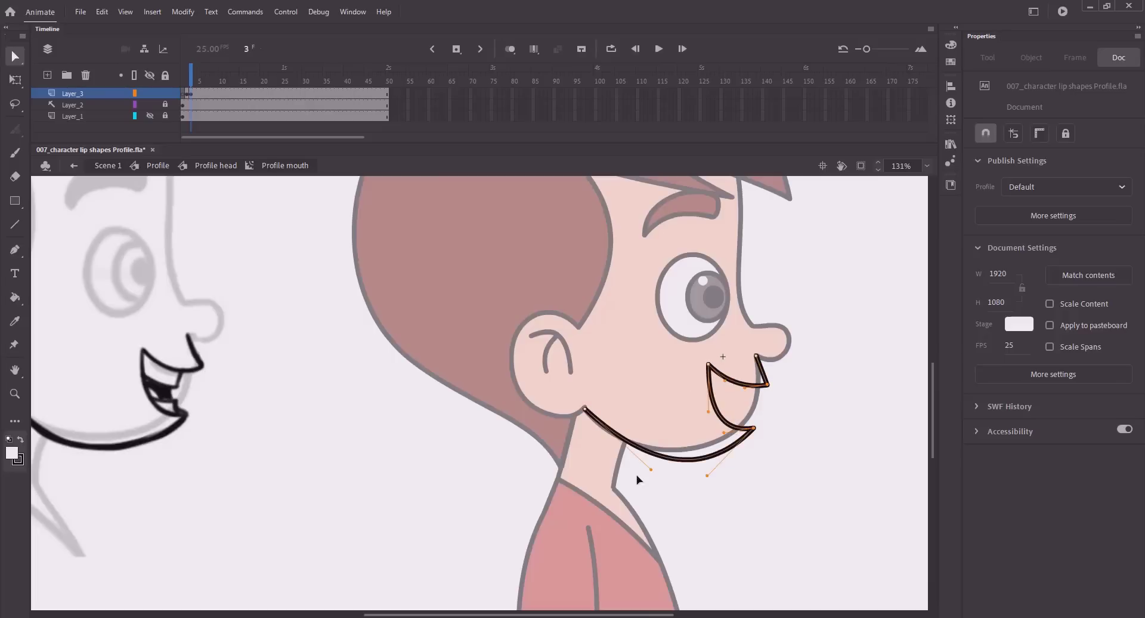
{"action": "left_click", "coordinate": [781, 475]}
{"action": "scroll", "coordinate": [578, 380], "scroll_direction": "left", "scroll_amount": 2}
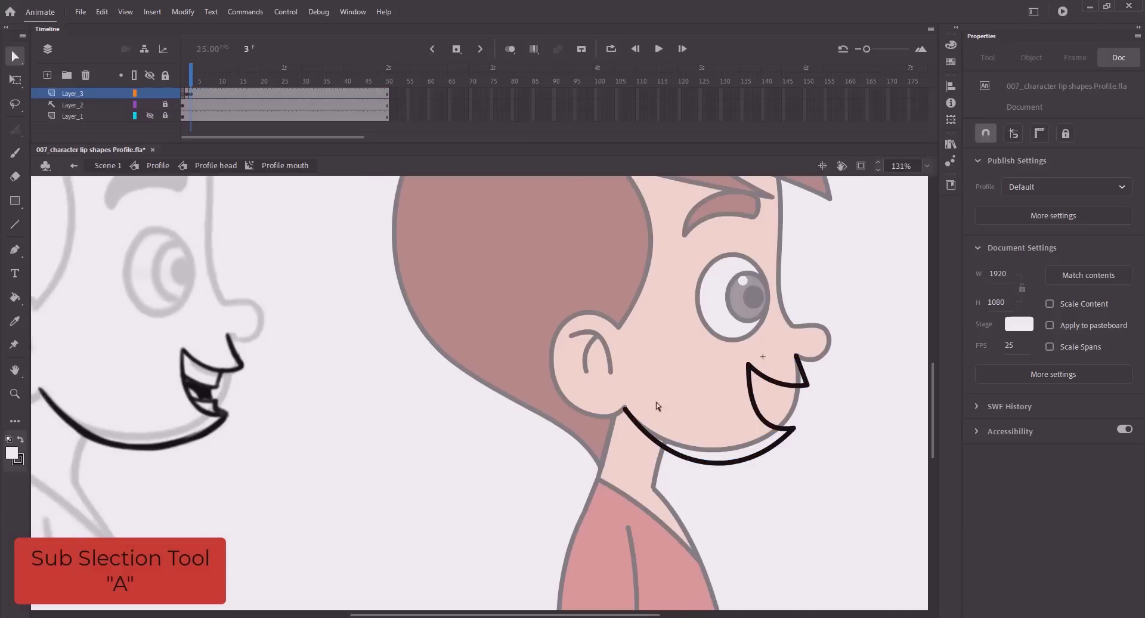
{"action": "left_click", "coordinate": [794, 428]}
{"action": "left_click_drag", "start_coordinate": [677, 480], "coordinate": [682, 464]}
{"action": "left_click_drag", "start_coordinate": [747, 476], "coordinate": [733, 470]}
{"action": "left_click_drag", "start_coordinate": [682, 464], "coordinate": [669, 469]}
{"action": "left_click", "coordinate": [857, 463]}
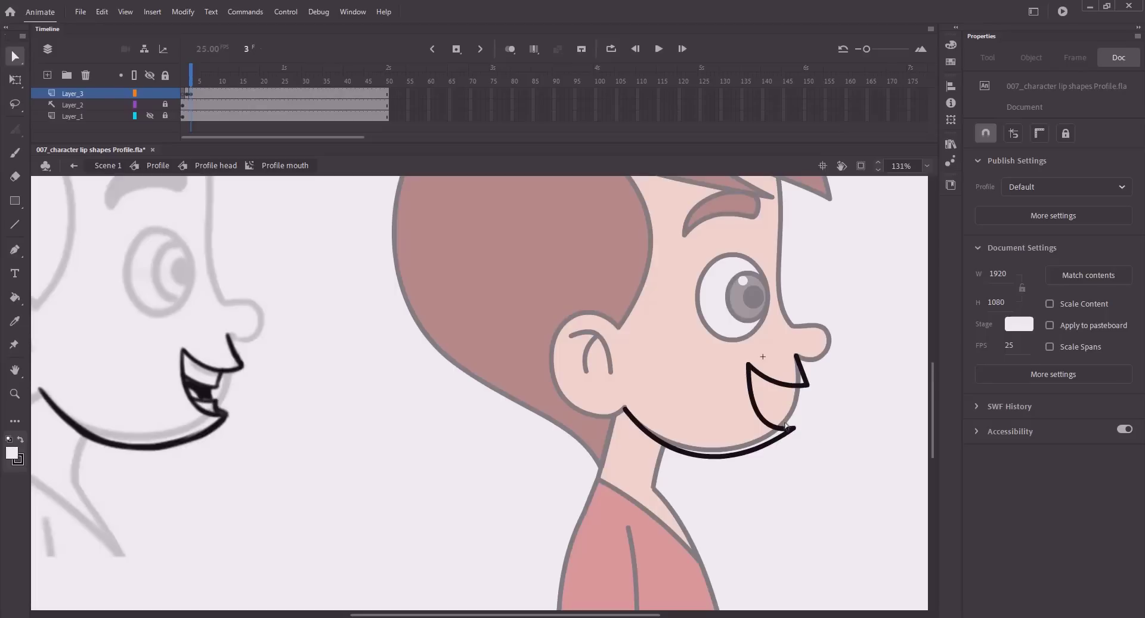
{"action": "key", "text": "ctrl+s"}
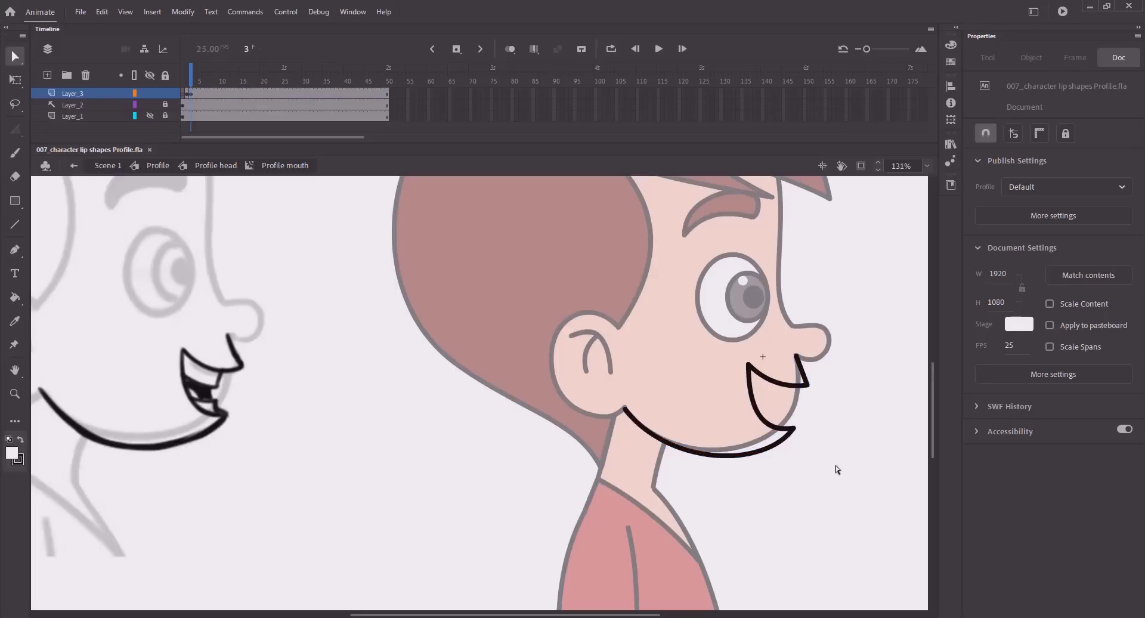
Nudge the mouth corner's anchor two steps down and one step to the right.
{"action": "left_click_drag", "start_coordinate": [863, 430], "coordinate": [825, 453]}
{"action": "left_click", "coordinate": [711, 390]}
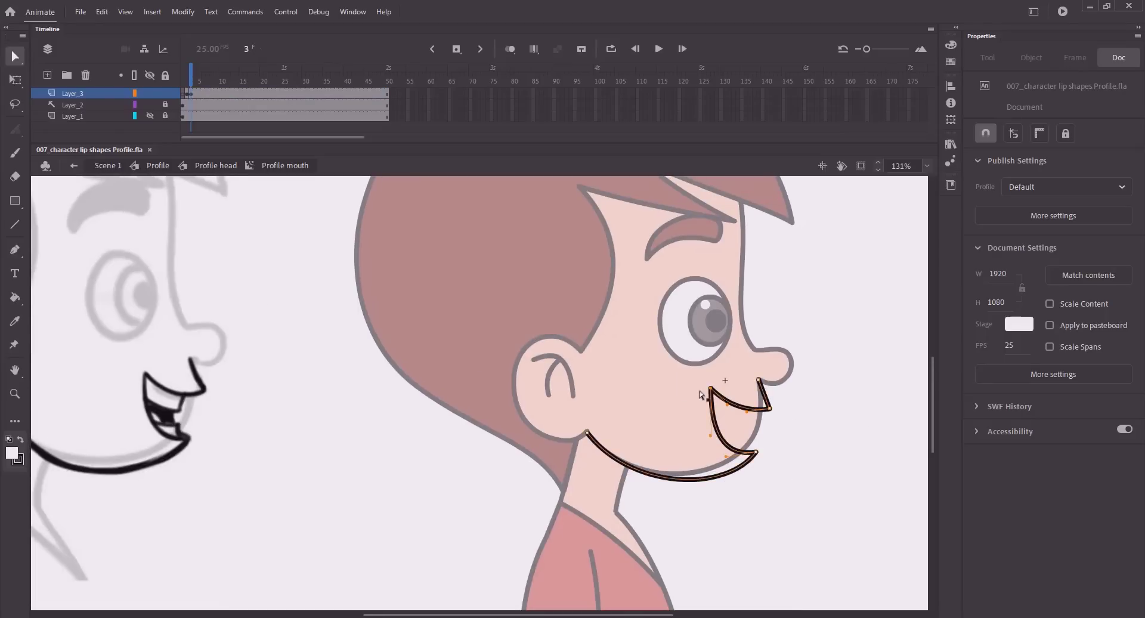
{"action": "key", "text": "Down"}
{"action": "key", "text": "Down"}
{"action": "key", "text": "Right"}
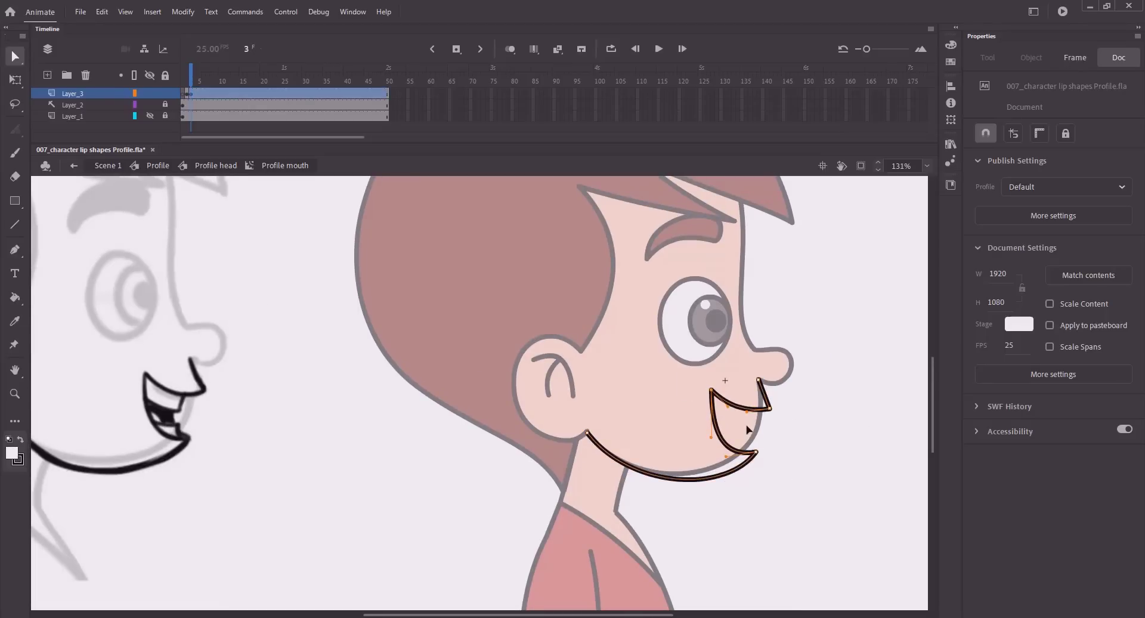
Adjust the curve handle of the mouth's back edge so the edge bulges slightly further toward the ear.
{"action": "left_click", "coordinate": [784, 432]}
{"action": "left_click_drag", "start_coordinate": [753, 415], "coordinate": [790, 473]}
{"action": "left_click_drag", "start_coordinate": [711, 437], "coordinate": [704, 426]}
{"action": "left_click", "coordinate": [673, 420]}
Draw the upper teeth inside the I mouth with the Line tool, using a curved lower edge and a short slanted front edge.
{"action": "key", "text": "n"}
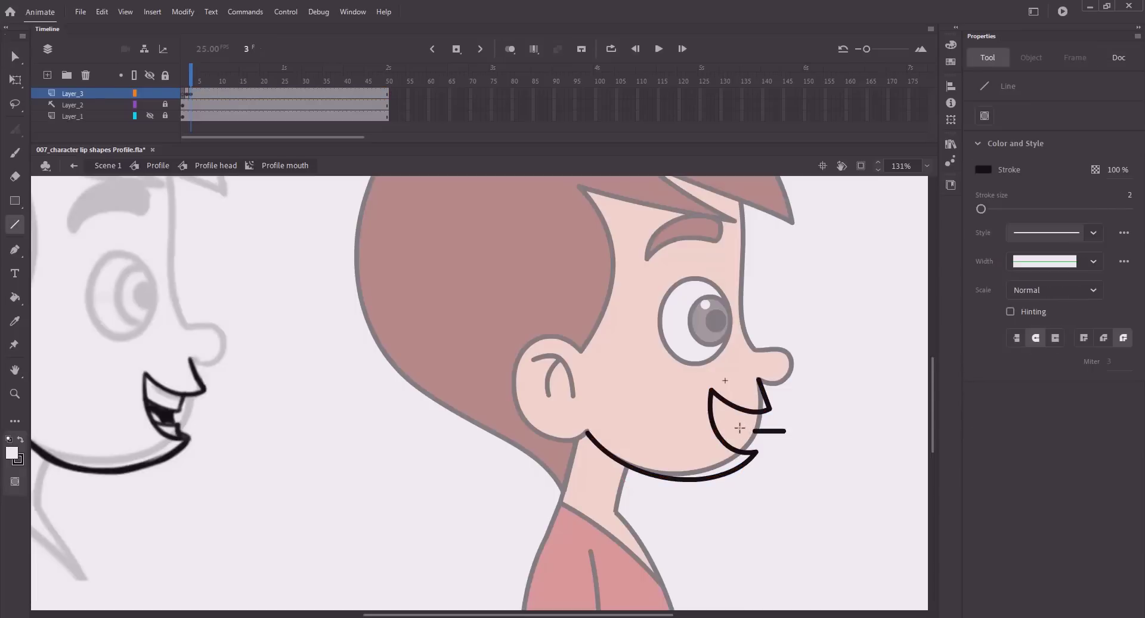
{"action": "key", "text": "v"}
{"action": "mouse_move", "coordinate": [753, 430]}
{"action": "left_mouse_down"}
{"action": "mouse_move", "coordinate": [712, 411]}
{"action": "mouse_move", "coordinate": [745, 431]}
{"action": "mouse_move", "coordinate": [741, 442]}
{"action": "mouse_move", "coordinate": [752, 414]}
{"action": "mouse_move", "coordinate": [742, 437]}
{"action": "mouse_move", "coordinate": [749, 431]}
{"action": "mouse_move", "coordinate": [729, 424]}
{"action": "mouse_move", "coordinate": [755, 427]}
{"action": "left_mouse_up"}
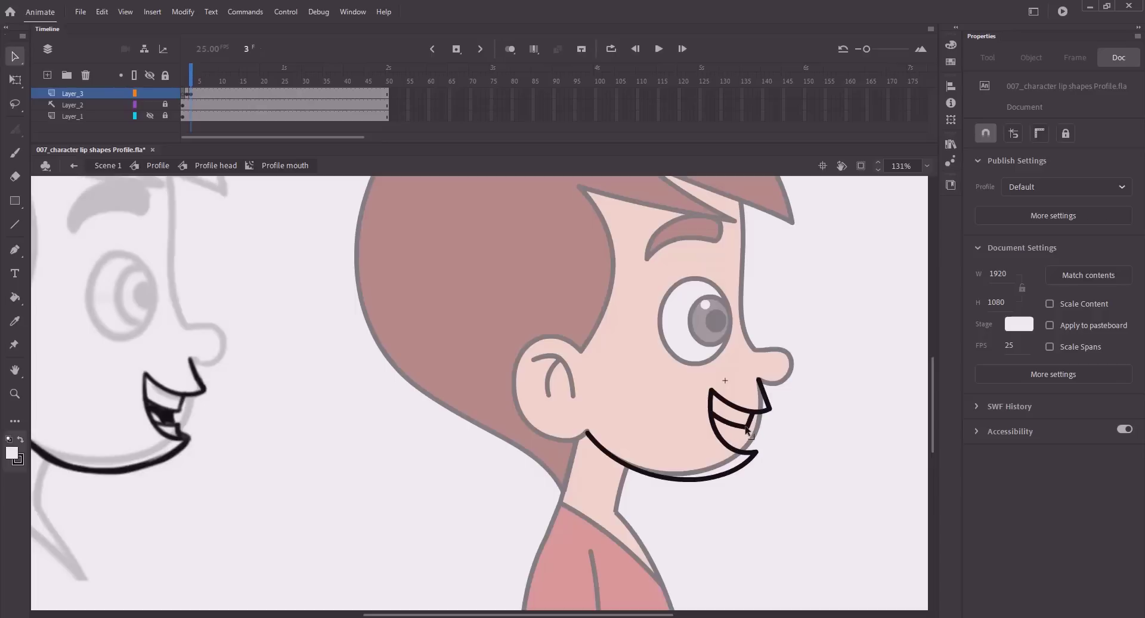
Move the front corner of the upper teeth slightly back and smooth the mouth's back curve where the teeth line joins it.
{"action": "left_click_drag", "start_coordinate": [678, 361], "coordinate": [853, 507]}
{"action": "left_click", "coordinate": [553, 376]}
{"action": "left_click_drag", "start_coordinate": [552, 383], "coordinate": [537, 381]}
{"action": "left_click_drag", "start_coordinate": [431, 337], "coordinate": [431, 329]}
{"action": "left_click_drag", "start_coordinate": [439, 412], "coordinate": [434, 420]}
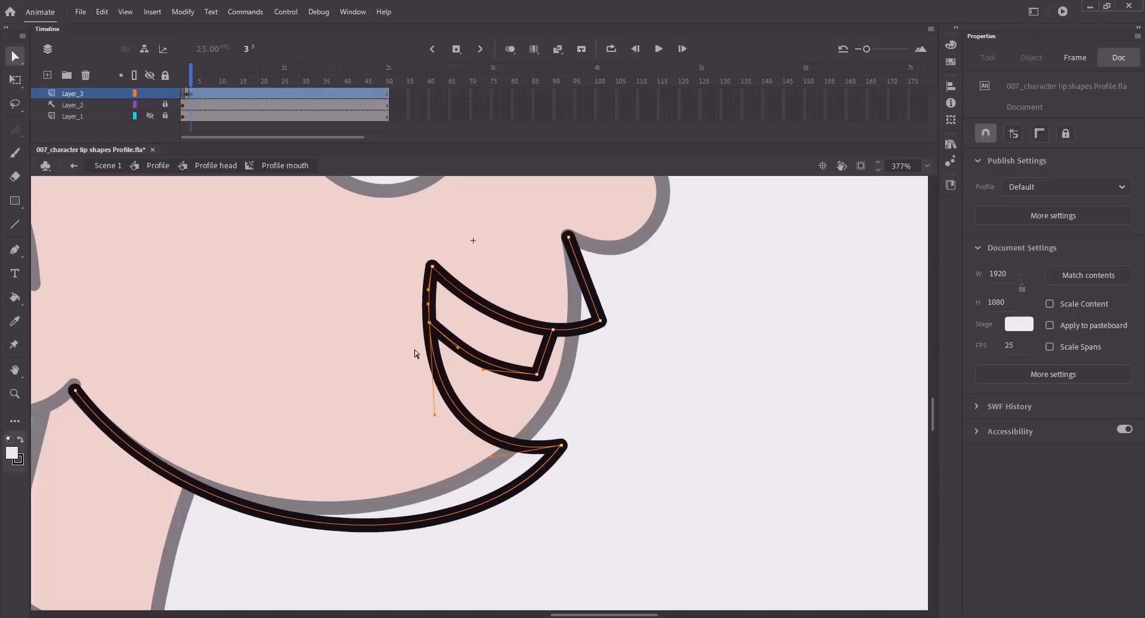
{"action": "left_click", "coordinate": [442, 351]}
{"action": "left_click", "coordinate": [434, 335]}
{"action": "left_click_drag", "start_coordinate": [430, 324], "coordinate": [430, 323]}
{"action": "left_click", "coordinate": [401, 334]}
Delete the extra anchor on the lower edge of the upper teeth with the Subselection tool.
{"action": "left_click", "coordinate": [525, 366]}
{"action": "left_click", "coordinate": [493, 353]}
{"action": "key", "text": "v"}
{"action": "left_click_drag", "start_coordinate": [493, 354], "coordinate": [544, 383]}
{"action": "key", "text": "a"}
{"action": "left_click", "coordinate": [476, 355]}
{"action": "key", "text": "Delete"}
{"action": "left_click", "coordinate": [486, 378]}
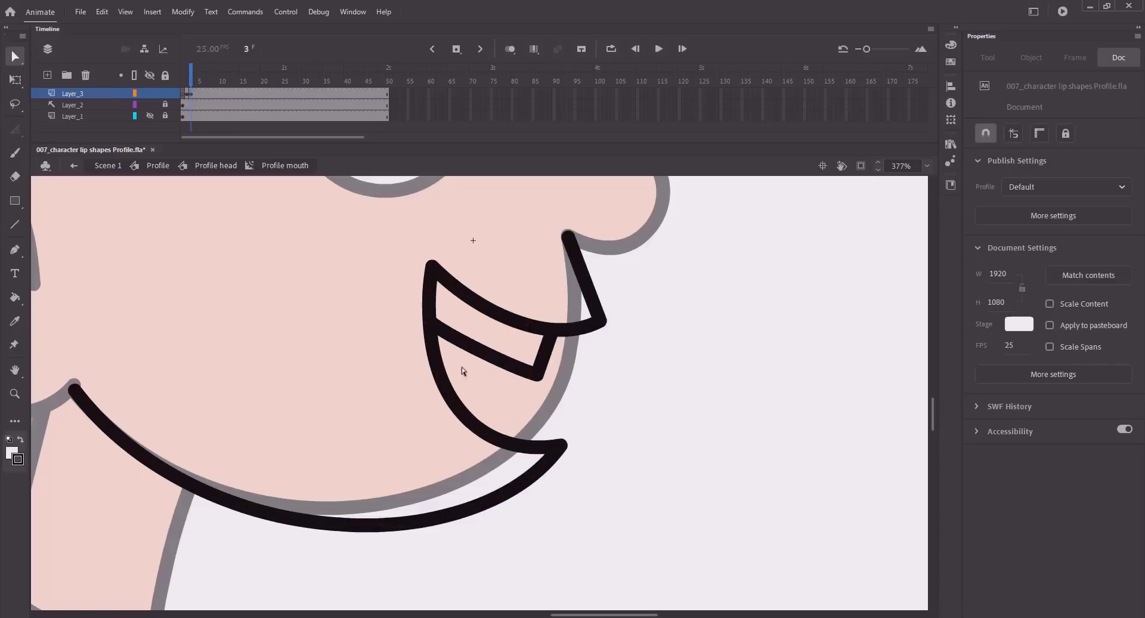
Bend the lower edge of the upper teeth into a smooth downward curve and save the file.
{"action": "left_click", "coordinate": [532, 376]}
{"action": "left_click_drag", "start_coordinate": [509, 366], "coordinate": [501, 374]}
{"action": "left_click_drag", "start_coordinate": [451, 335], "coordinate": [387, 304]}
{"action": "key", "text": "ctrl+z"}
{"action": "left_click", "coordinate": [569, 362]}
{"action": "key", "text": "ctrl+s"}
Draw the lower teeth with the Line tool, with a curved upper edge from the mouth's back and a short front edge to the lower lip.
{"action": "key", "text": "ctrl+minus"}
{"action": "key", "text": "z"}
{"action": "left_click_drag", "start_coordinate": [322, 259], "coordinate": [714, 498]}
{"action": "key", "text": "n"}
{"action": "mouse_move", "coordinate": [475, 380]}
{"action": "left_mouse_down"}
{"action": "mouse_move", "coordinate": [554, 378]}
{"action": "mouse_move", "coordinate": [544, 380]}
{"action": "left_mouse_up"}
{"action": "key", "text": "v"}
{"action": "left_click_drag", "start_coordinate": [448, 378], "coordinate": [398, 362]}
{"action": "mouse_move", "coordinate": [538, 380]}
{"action": "left_mouse_down"}
{"action": "mouse_move", "coordinate": [467, 380]}
{"action": "mouse_move", "coordinate": [480, 414]}
{"action": "mouse_move", "coordinate": [493, 389]}
{"action": "mouse_move", "coordinate": [476, 401]}
{"action": "mouse_move", "coordinate": [476, 387]}
{"action": "left_mouse_up"}
{"action": "left_click_drag", "start_coordinate": [451, 379], "coordinate": [456, 391]}
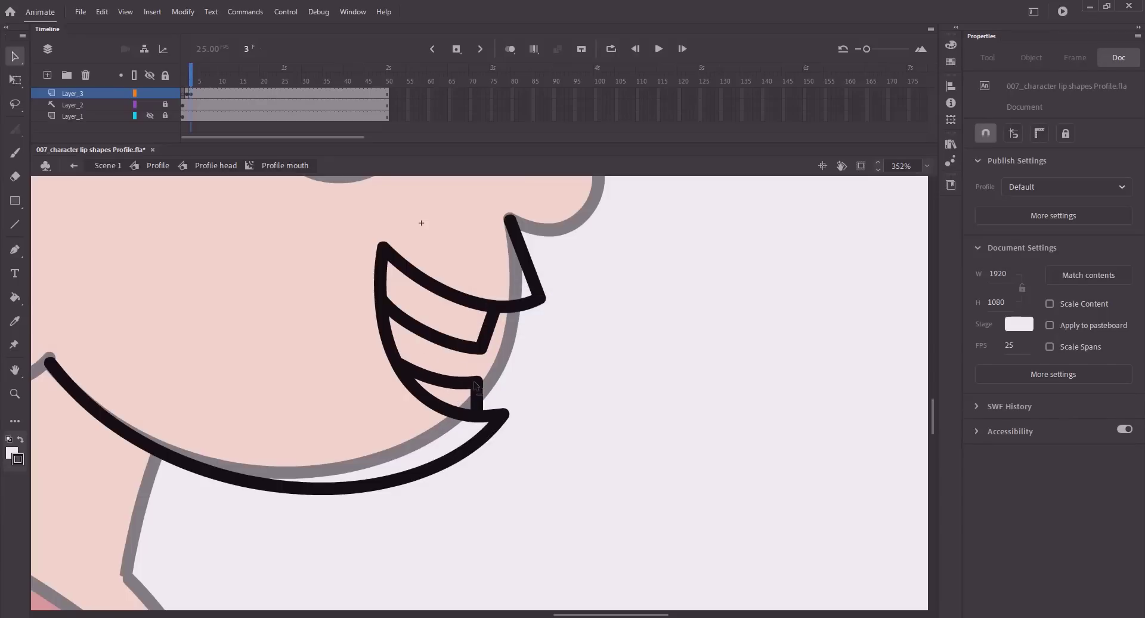
Turn off snapping to objects and refine the lower teeth so their front edge slants slightly.
{"action": "left_click_drag", "start_coordinate": [378, 309], "coordinate": [439, 335]}
{"action": "key", "text": "ctrl+minus"}
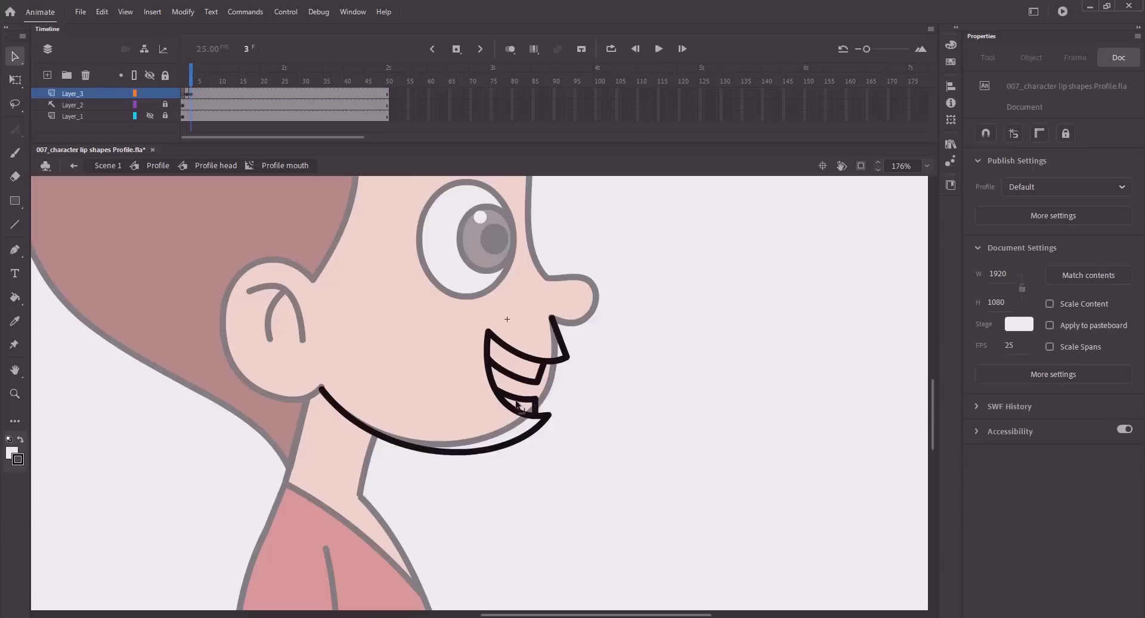
{"action": "left_click_drag", "start_coordinate": [495, 400], "coordinate": [516, 401]}
{"action": "left_click_drag", "start_coordinate": [257, 338], "coordinate": [806, 366]}
Draw the curved tongue line and a short line closing the mouth opening between the teeth, with stroke size 1.
{"action": "key", "text": "z"}
{"action": "left_click_drag", "start_coordinate": [524, 255], "coordinate": [835, 472]}
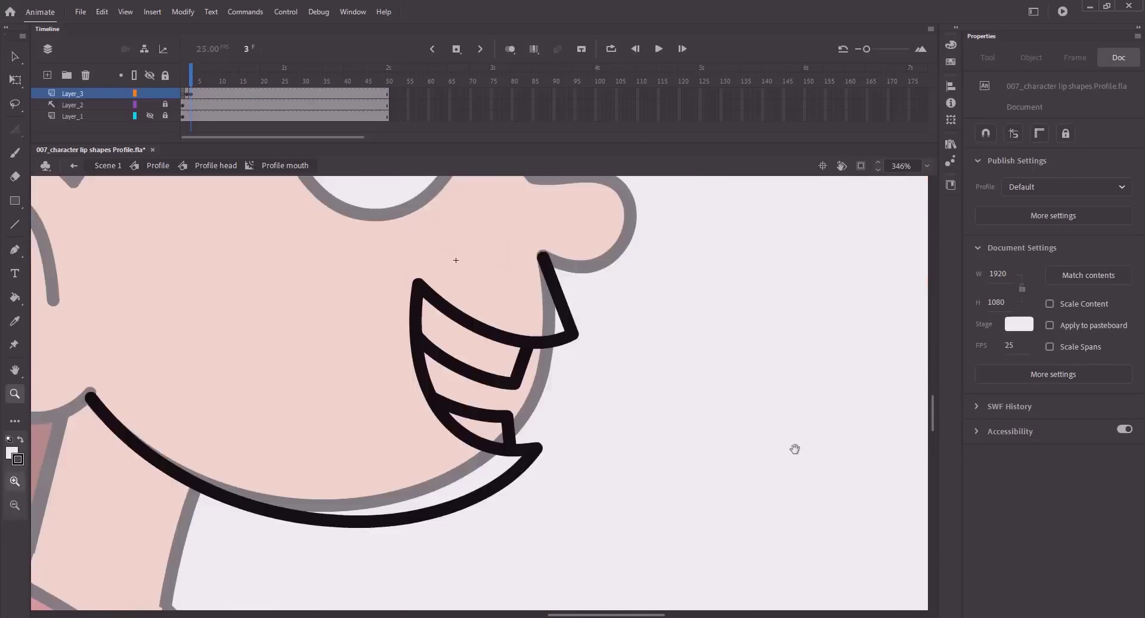
{"action": "key", "text": "n"}
{"action": "left_click", "coordinate": [1130, 195]}
{"action": "mouse_move", "coordinate": [569, 391]}
{"action": "left_mouse_down"}
{"action": "mouse_move", "coordinate": [604, 429]}
{"action": "mouse_move", "coordinate": [584, 406]}
{"action": "mouse_move", "coordinate": [625, 421]}
{"action": "left_mouse_up"}
{"action": "key", "text": "v"}
{"action": "key", "text": "n"}
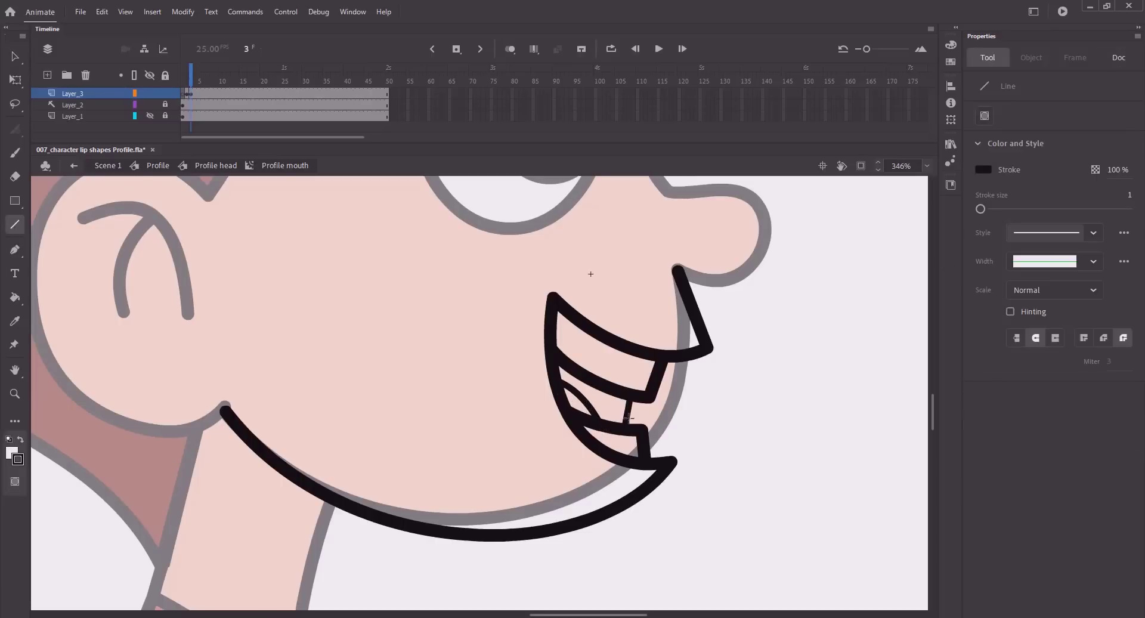
Nudge the lower end of the short closing line three steps down to meet the lower teeth.
{"action": "key", "text": "a"}
{"action": "left_click", "coordinate": [624, 412]}
{"action": "left_click", "coordinate": [625, 424]}
{"action": "key", "text": "Down"}
{"action": "key", "text": "Down"}
{"action": "key", "text": "Down"}
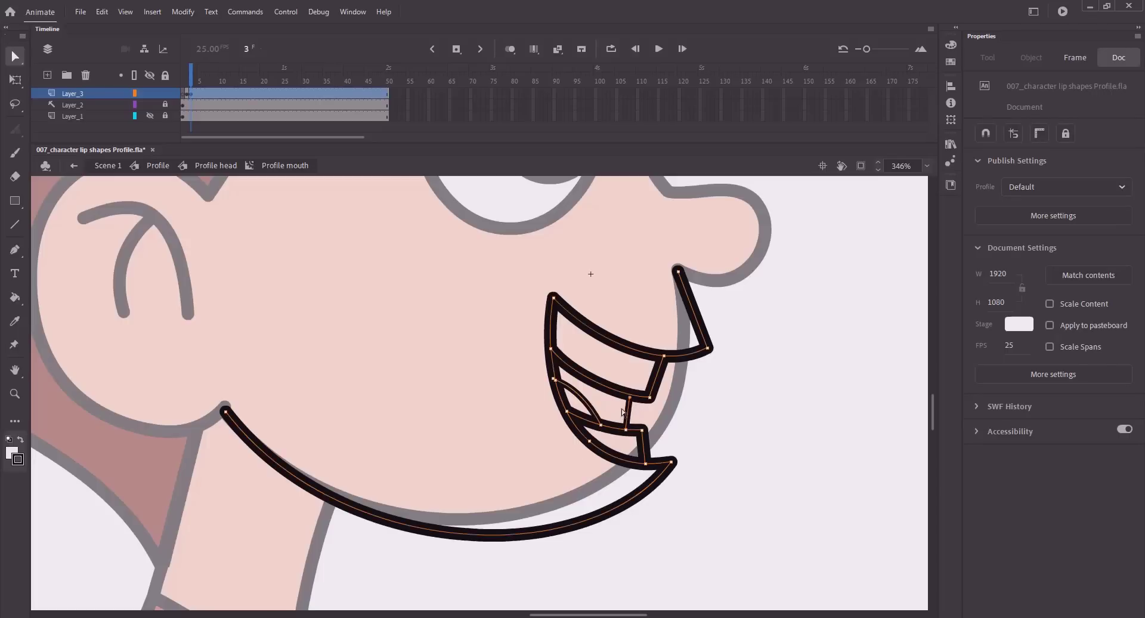
{"action": "left_click", "coordinate": [602, 398]}
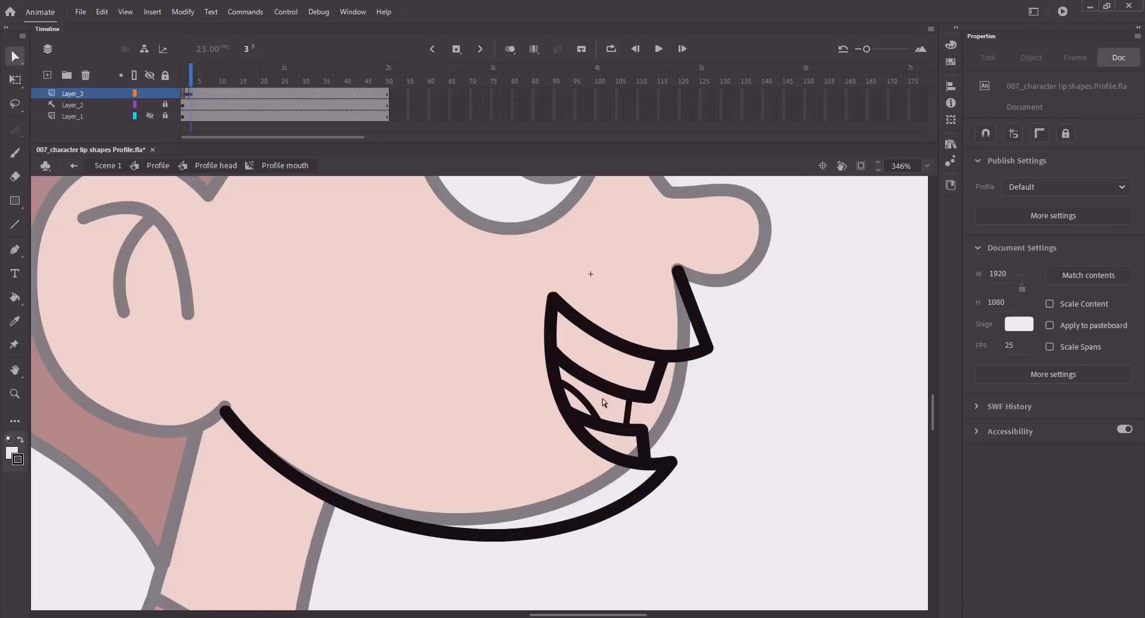
Fill the teeth white, the tongue bright red and the mouth interior dark red, and save the file.
{"action": "key", "text": "k"}
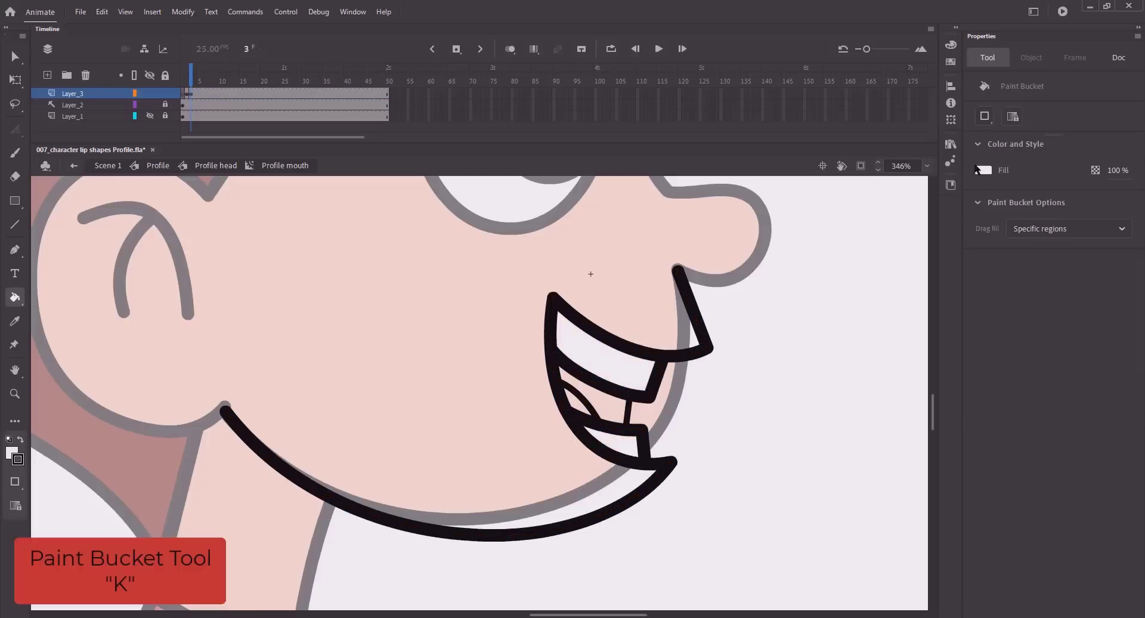
{"action": "left_click", "coordinate": [983, 170]}
{"action": "left_click", "coordinate": [861, 251]}
{"action": "left_click", "coordinate": [593, 394]}
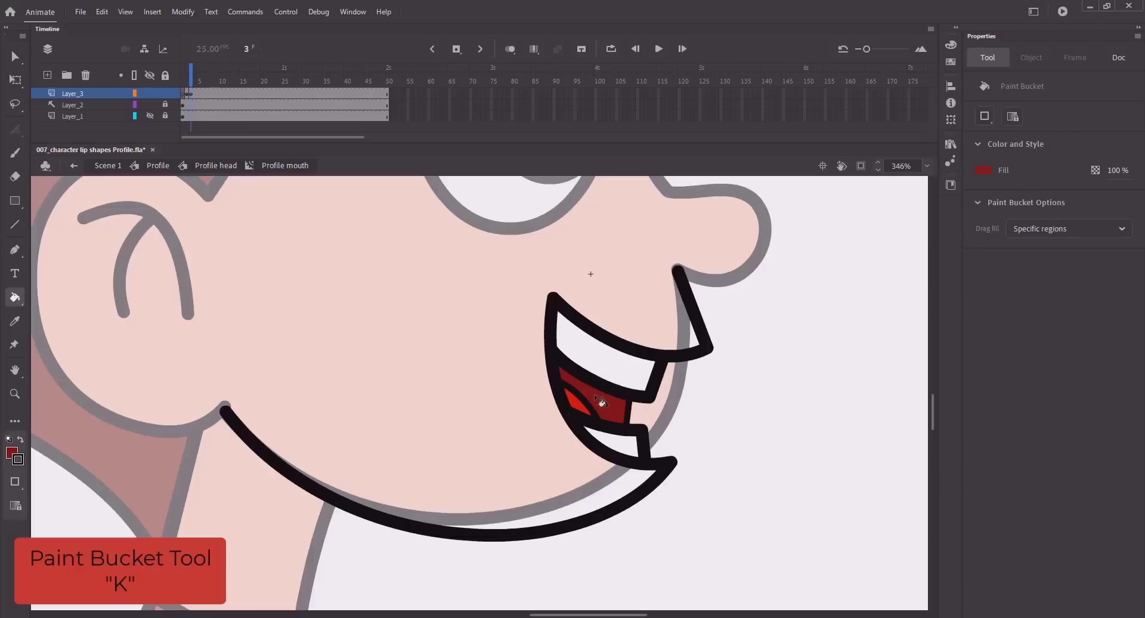
{"action": "key", "text": "ctrl+2"}
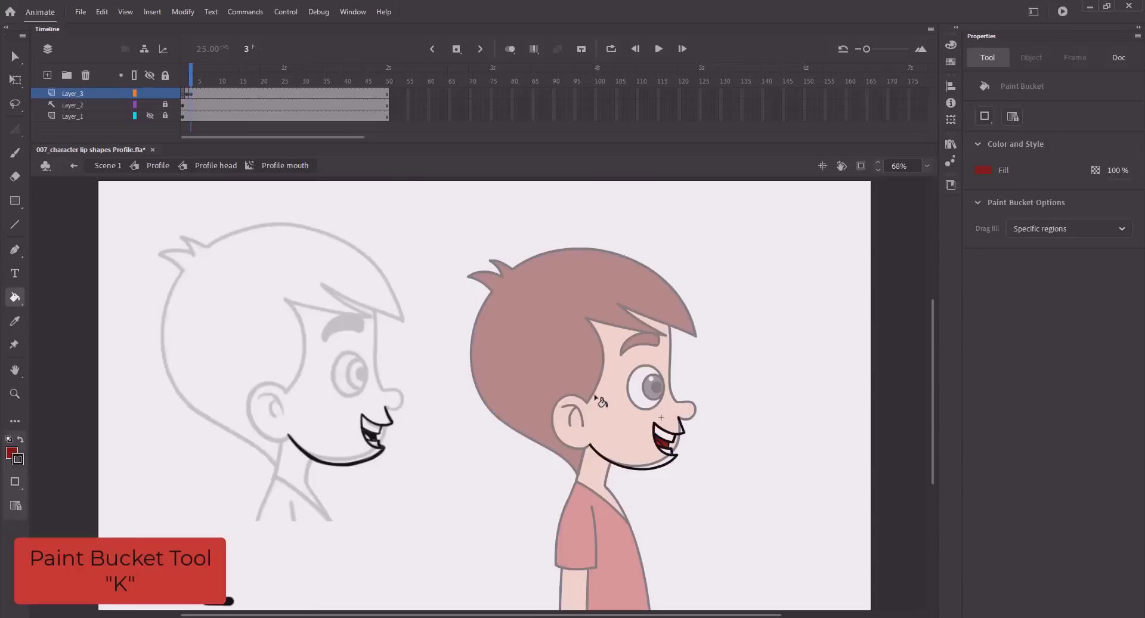
{"action": "key", "text": "ctrl+s"}
On frame 4, draw a straight line of stroke size 2 from beneath the nose to the chin for the O shape, and save.
{"action": "left_click_drag", "start_coordinate": [181, 80], "coordinate": [189, 79]}
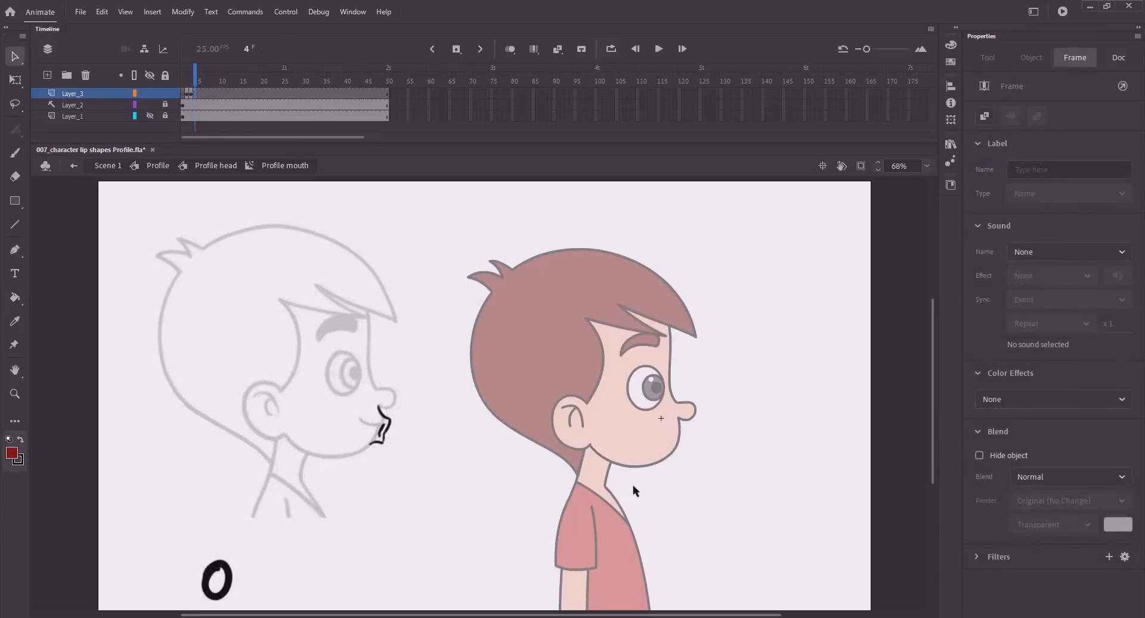
{"action": "left_click", "coordinate": [617, 469]}
{"action": "key", "text": "z"}
{"action": "left_click", "coordinate": [613, 465]}
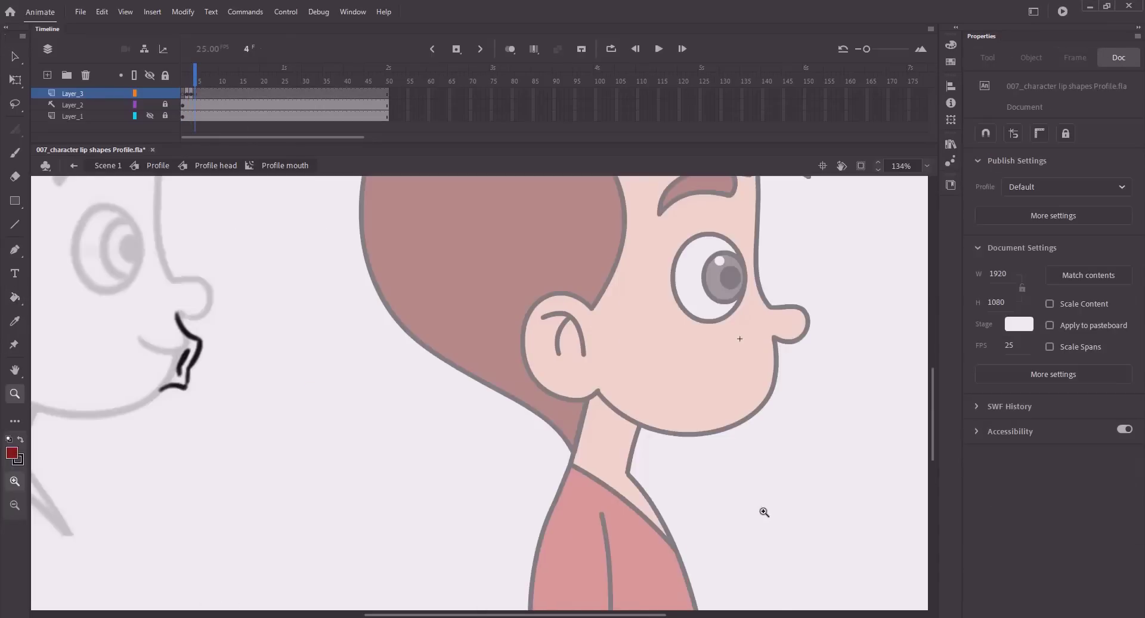
{"action": "key", "text": "n"}
{"action": "left_click_drag", "start_coordinate": [767, 400], "coordinate": [761, 405]}
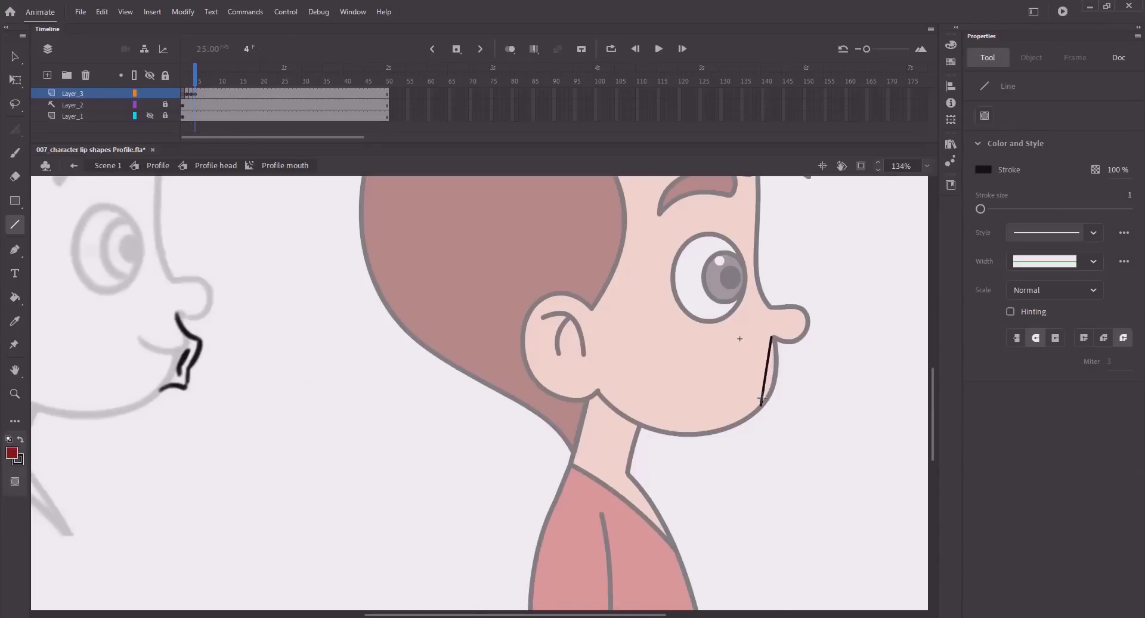
{"action": "key", "text": "v"}
{"action": "left_click", "coordinate": [762, 399]}
{"action": "left_click", "coordinate": [857, 348]}
{"action": "key", "text": "ctrl+s"}
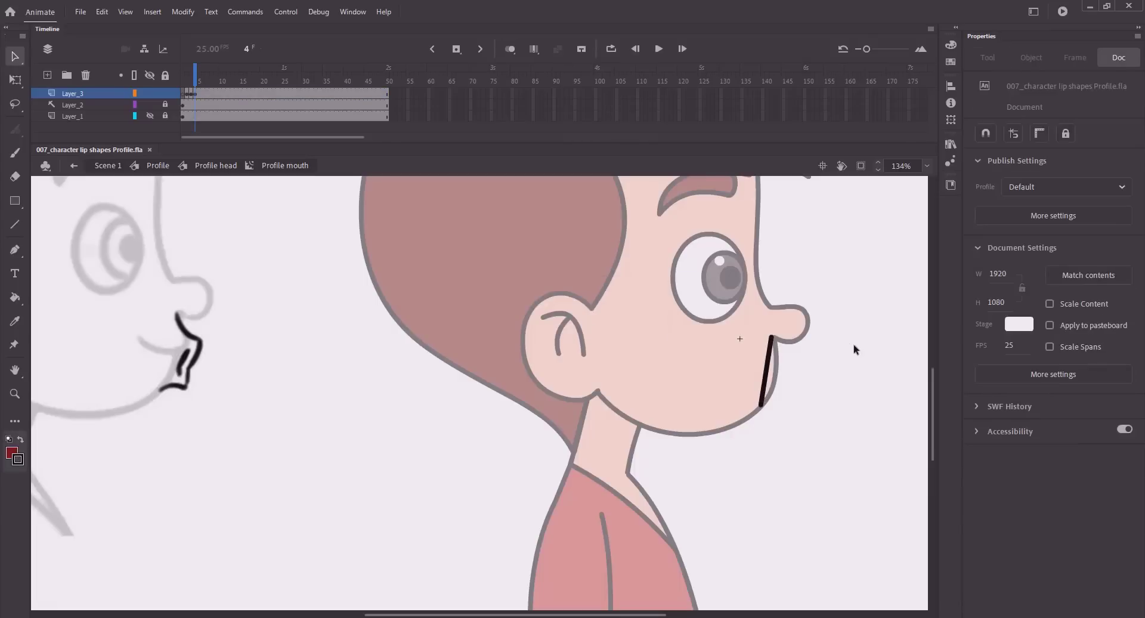
Bend the line into the O shape's protruding upper lip, lower lip and chin crease, following the reference sketch.
{"action": "left_click_drag", "start_coordinate": [768, 363], "coordinate": [796, 364]}
{"action": "mouse_move", "coordinate": [782, 408]}
{"action": "left_mouse_down"}
{"action": "mouse_move", "coordinate": [790, 416]}
{"action": "mouse_move", "coordinate": [775, 401]}
{"action": "left_mouse_up"}
{"action": "mouse_move", "coordinate": [786, 353]}
{"action": "left_mouse_down"}
{"action": "mouse_move", "coordinate": [783, 390]}
{"action": "mouse_move", "coordinate": [808, 388]}
{"action": "mouse_move", "coordinate": [787, 389]}
{"action": "mouse_move", "coordinate": [791, 401]}
{"action": "left_mouse_up"}
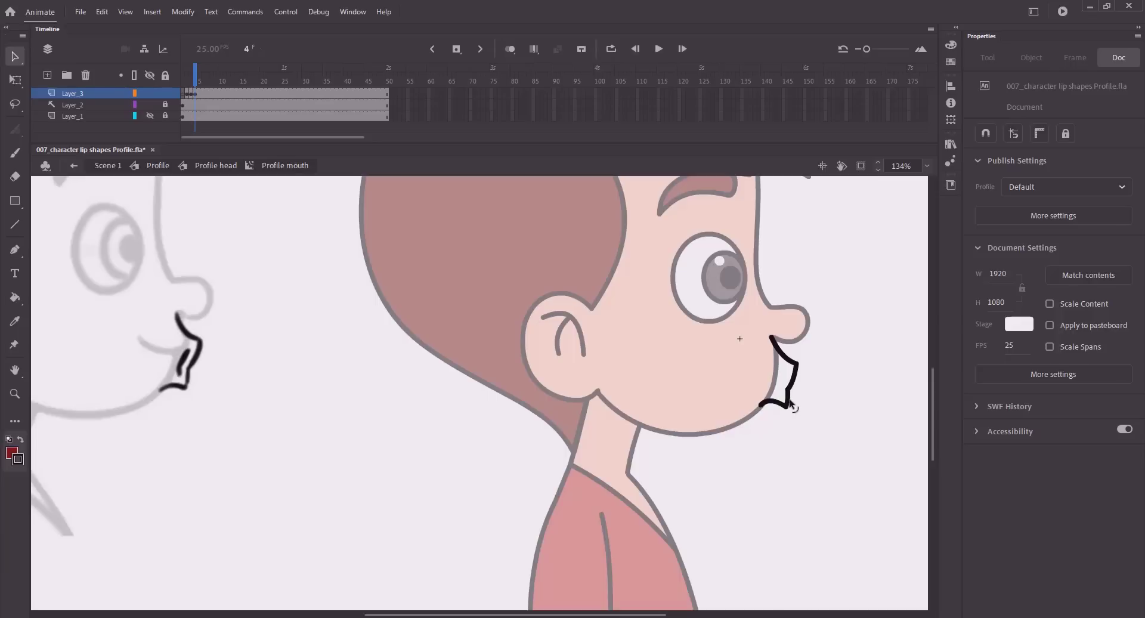
Adjust the handles at the upper lip's tip to round it and curve the line beneath the nose, and save the file.
{"action": "key", "text": "z"}
{"action": "left_click_drag", "start_coordinate": [728, 310], "coordinate": [847, 464]}
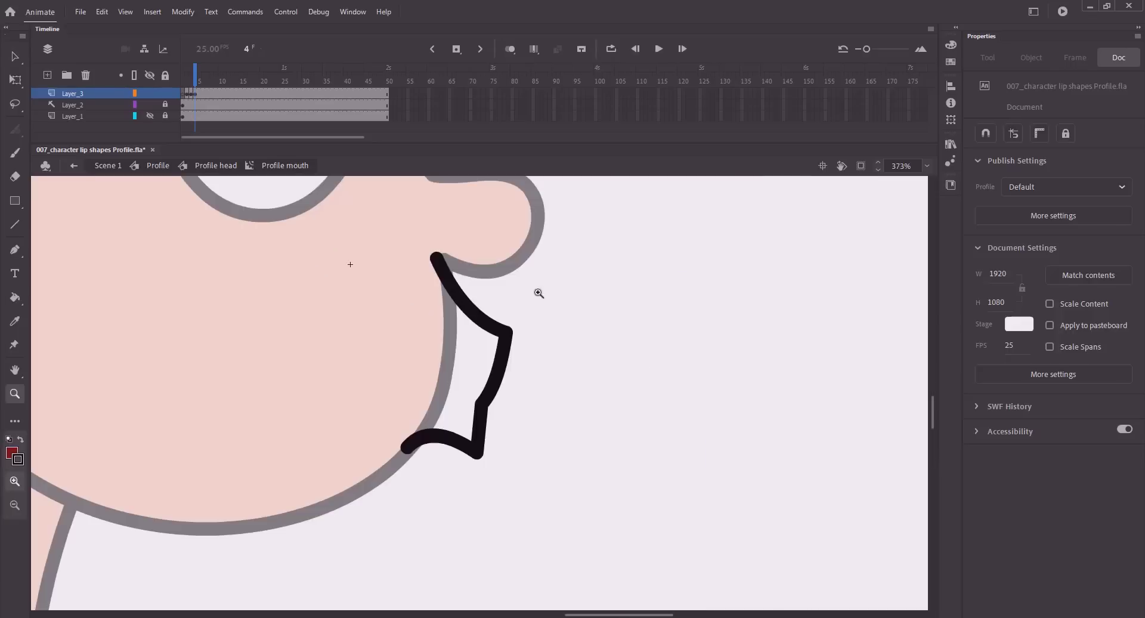
{"action": "key", "text": "a"}
{"action": "left_click", "coordinate": [505, 332]}
{"action": "left_click", "coordinate": [505, 332]}
{"action": "left_click_drag", "start_coordinate": [494, 322], "coordinate": [456, 326]}
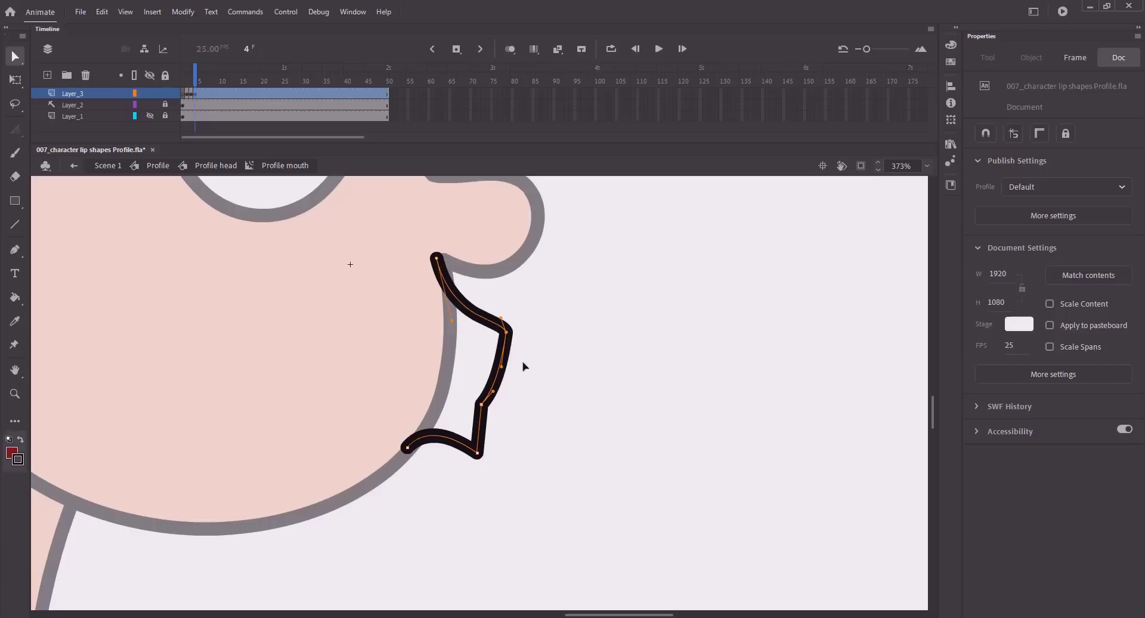
{"action": "left_click_drag", "start_coordinate": [522, 361], "coordinate": [514, 365]}
{"action": "key", "text": "ctrl+s"}
Round the lower lip's corner and reshape the crease running from it to the chin.
{"action": "left_click", "coordinate": [477, 453]}
{"action": "left_click", "coordinate": [513, 438]}
{"action": "key", "text": "v"}
{"action": "left_click_drag", "start_coordinate": [480, 432], "coordinate": [455, 448]}
{"action": "key", "text": "a"}
{"action": "left_click", "coordinate": [484, 447]}
{"action": "left_click", "coordinate": [477, 453]}
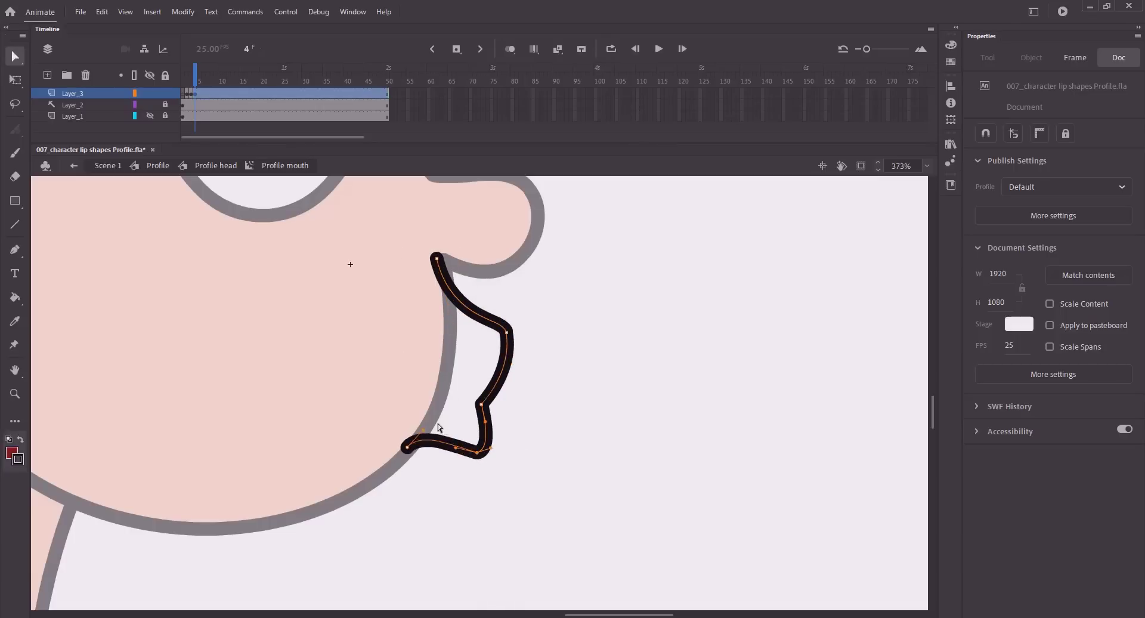
{"action": "left_click_drag", "start_coordinate": [392, 432], "coordinate": [430, 423]}
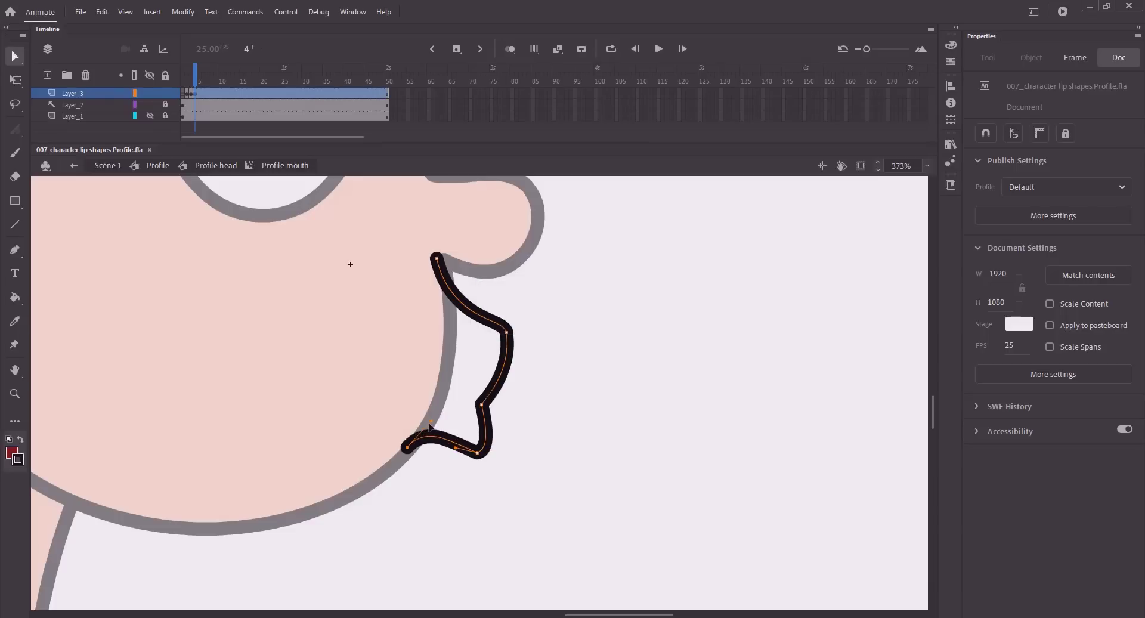
Switch to the Classic Brush and set its fill colour to black.
{"action": "key", "text": "n"}
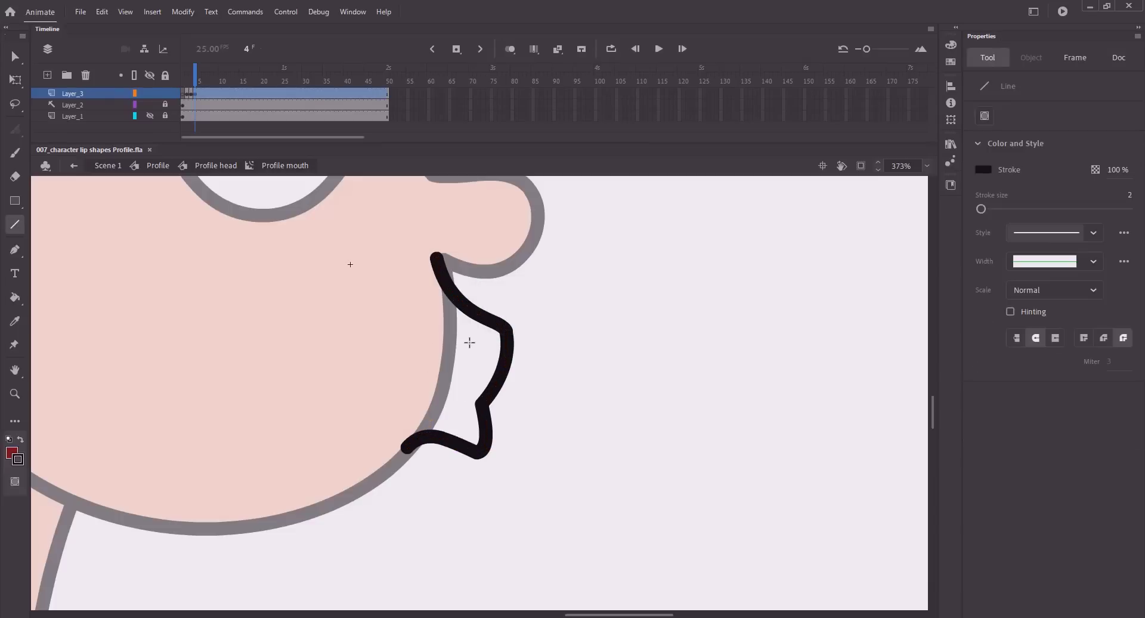
{"action": "key", "text": "b"}
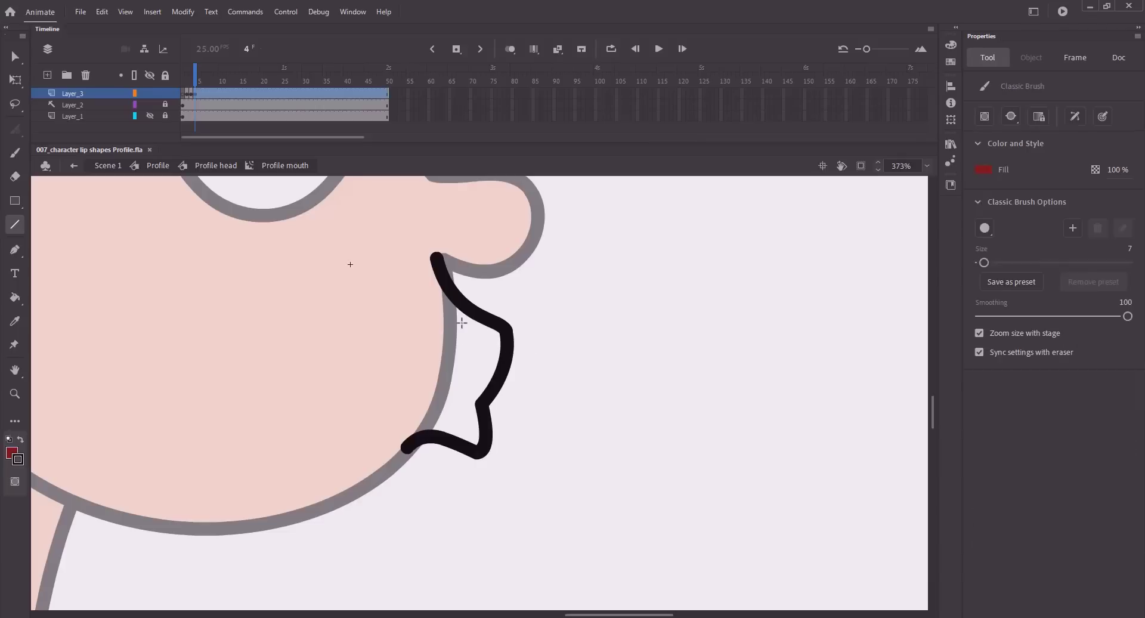
{"action": "left_click", "coordinate": [992, 172]}
{"action": "left_click", "coordinate": [779, 216]}
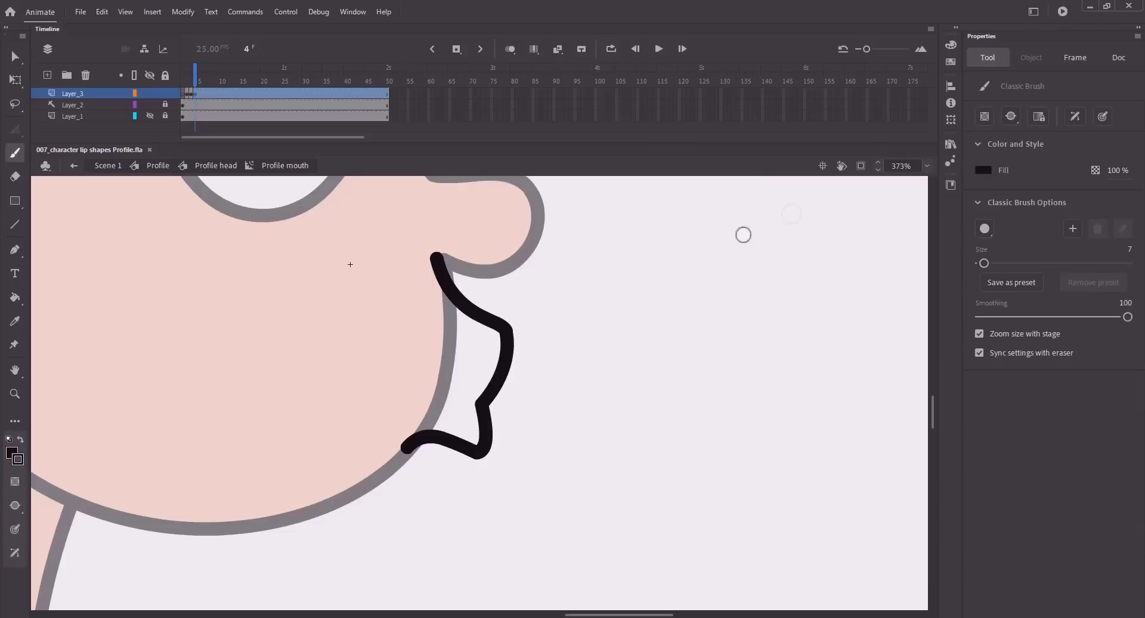
Try painting a small mouth-opening stroke inside the O lips, reducing the brush size to 4, and undo it.
{"action": "mouse_move", "coordinate": [472, 338]}
{"action": "left_mouse_down"}
{"action": "mouse_move", "coordinate": [481, 356]}
{"action": "mouse_move", "coordinate": [472, 377]}
{"action": "mouse_move", "coordinate": [757, 329]}
{"action": "mouse_move", "coordinate": [900, 386]}
{"action": "mouse_move", "coordinate": [255, 329]}
{"action": "left_mouse_up"}
{"action": "key", "text": "ctrl+z"}
{"action": "key", "text": "bracketleft"}
{"action": "key", "text": "bracketleft"}
{"action": "key", "text": "bracketleft"}
{"action": "key", "text": "bracketleft"}
{"action": "key", "text": "ctrl+minus"}
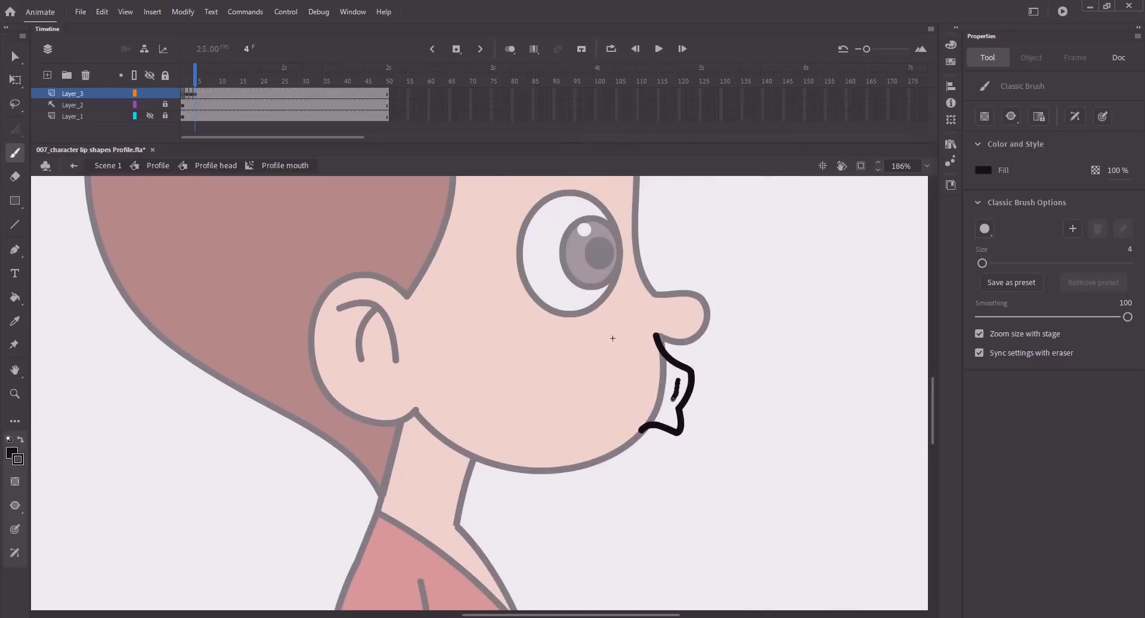
{"action": "key", "text": "ctrl+z"}
Try painting a thicker mouth opening behind the O lips with the size 4 brush, and cut it away.
{"action": "key", "text": "ctrl+space"}
{"action": "left_click_drag", "start_coordinate": [553, 307], "coordinate": [777, 498]}
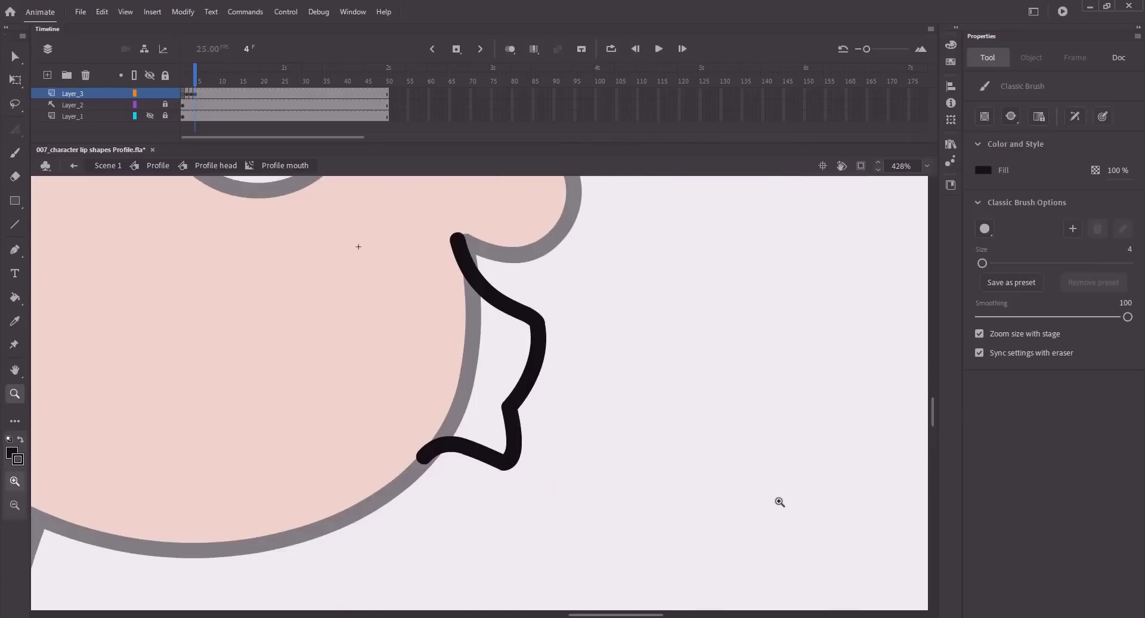
{"action": "mouse_move", "coordinate": [511, 363]}
{"action": "left_mouse_down"}
{"action": "mouse_move", "coordinate": [497, 400]}
{"action": "mouse_move", "coordinate": [499, 340]}
{"action": "mouse_move", "coordinate": [479, 367]}
{"action": "mouse_move", "coordinate": [498, 355]}
{"action": "mouse_move", "coordinate": [484, 391]}
{"action": "mouse_move", "coordinate": [492, 412]}
{"action": "mouse_move", "coordinate": [493, 369]}
{"action": "mouse_move", "coordinate": [507, 358]}
{"action": "mouse_move", "coordinate": [488, 388]}
{"action": "mouse_move", "coordinate": [493, 414]}
{"action": "mouse_move", "coordinate": [494, 362]}
{"action": "mouse_move", "coordinate": [490, 410]}
{"action": "left_mouse_up"}
{"action": "left_click_drag", "start_coordinate": [497, 355], "coordinate": [507, 380]}
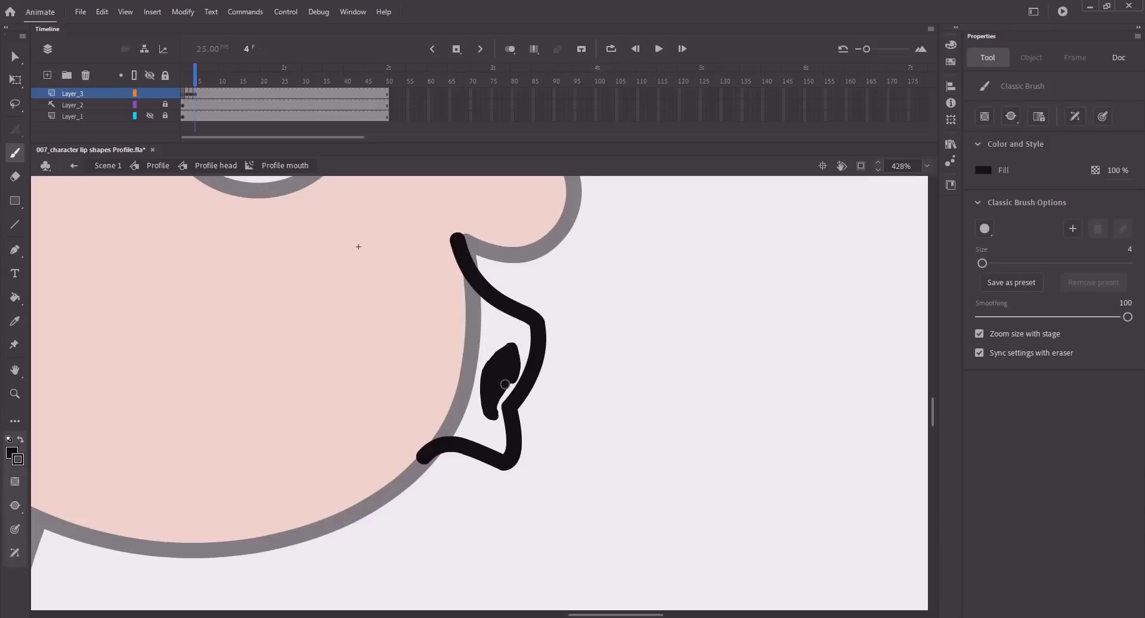
{"action": "key", "text": "v"}
{"action": "left_click", "coordinate": [492, 379]}
{"action": "key", "text": "ctrl+x"}
{"action": "key", "text": "b"}
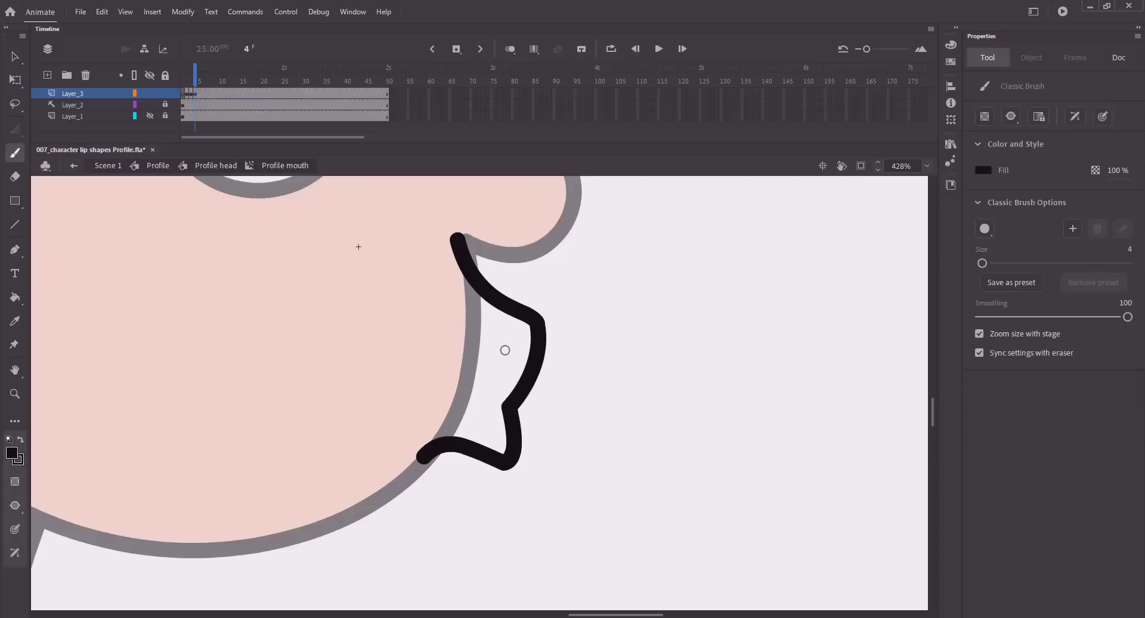
{"action": "key", "text": "l"}
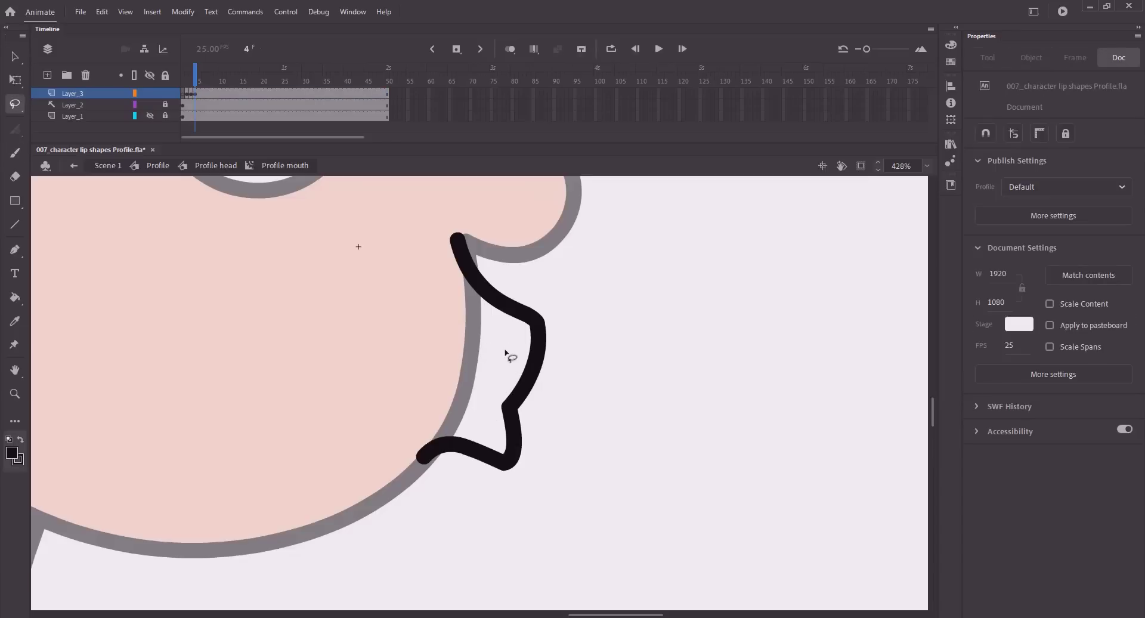
{"action": "key", "text": "p"}
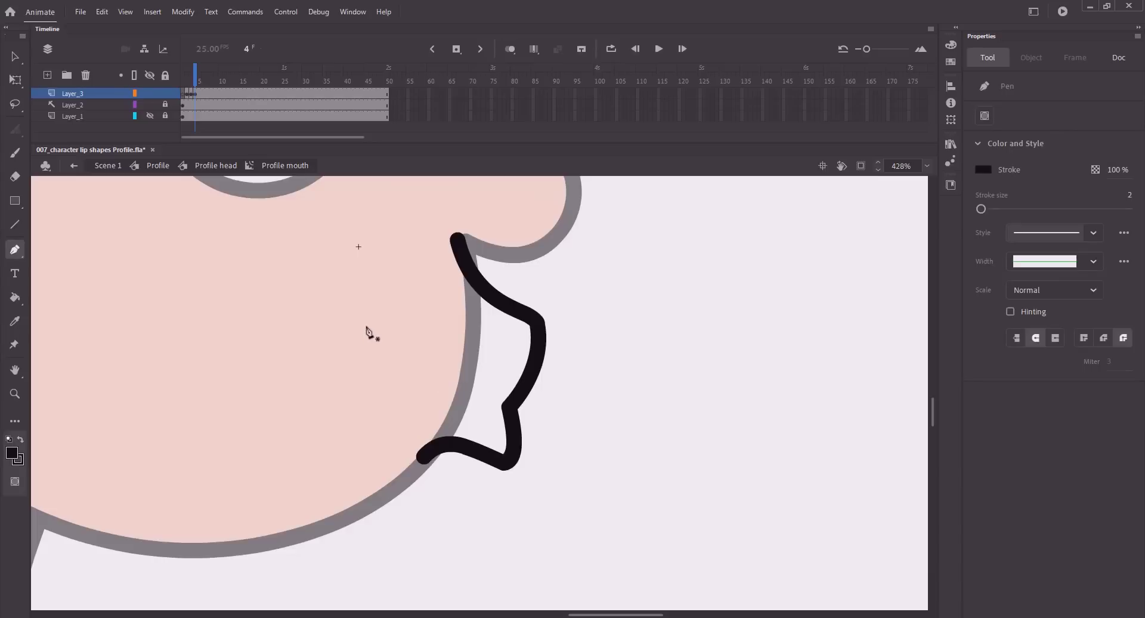
{"action": "left_click", "coordinate": [18, 249]}
{"action": "left_click", "coordinate": [258, 286]}
Draw the narrow leaf-shaped outline of the mouth opening inside the O lips with the Line tool and bend its sides.
{"action": "key", "text": "n"}
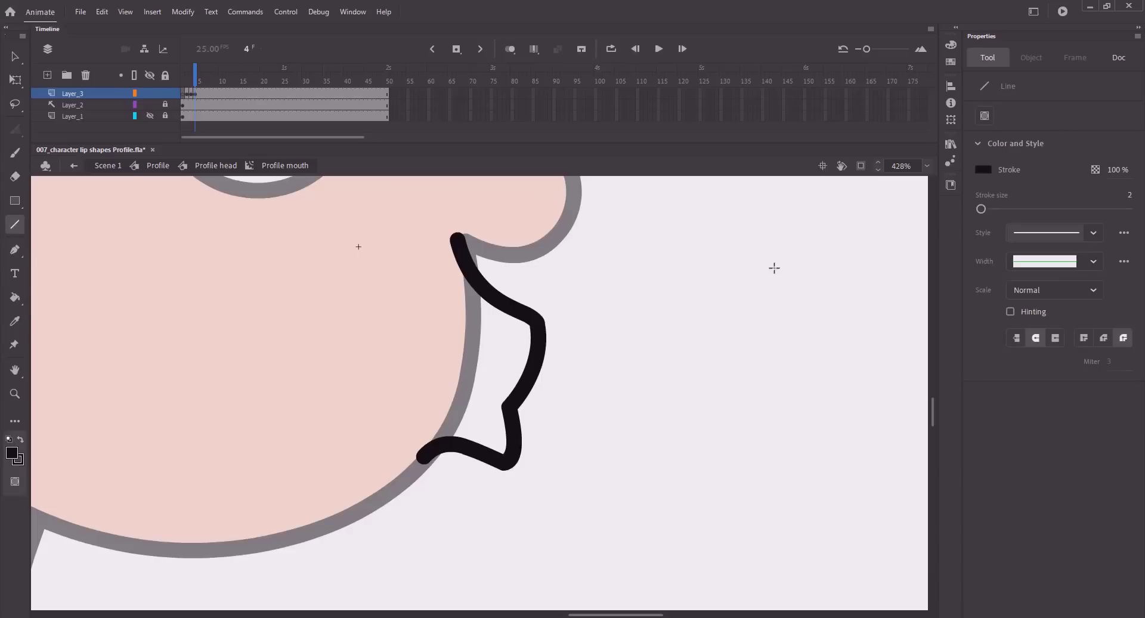
{"action": "mouse_move", "coordinate": [490, 344]}
{"action": "left_mouse_down"}
{"action": "mouse_move", "coordinate": [463, 403]}
{"action": "mouse_move", "coordinate": [453, 373]}
{"action": "mouse_move", "coordinate": [478, 426]}
{"action": "left_mouse_up"}
{"action": "key", "text": "v"}
{"action": "mouse_move", "coordinate": [490, 345]}
{"action": "left_mouse_down"}
{"action": "mouse_move", "coordinate": [543, 325]}
{"action": "mouse_move", "coordinate": [509, 336]}
{"action": "left_mouse_up"}
{"action": "key", "text": "n"}
{"action": "mouse_move", "coordinate": [485, 396]}
{"action": "left_mouse_down"}
{"action": "mouse_move", "coordinate": [512, 353]}
{"action": "mouse_move", "coordinate": [507, 335]}
{"action": "mouse_move", "coordinate": [478, 423]}
{"action": "mouse_move", "coordinate": [477, 398]}
{"action": "mouse_move", "coordinate": [494, 390]}
{"action": "mouse_move", "coordinate": [490, 403]}
{"action": "mouse_move", "coordinate": [477, 396]}
{"action": "mouse_move", "coordinate": [477, 431]}
{"action": "mouse_move", "coordinate": [486, 396]}
{"action": "left_mouse_up"}
{"action": "key", "text": "v"}
{"action": "key", "text": "ctrl+z"}
{"action": "left_click_drag", "start_coordinate": [461, 387], "coordinate": [471, 389]}
Fill the mouth opening with black and save the file.
{"action": "key", "text": "k"}
{"action": "left_click", "coordinate": [483, 387]}
{"action": "key", "text": "v"}
{"action": "key", "text": "ctrl+2"}
{"action": "key", "text": "ctrl+s"}
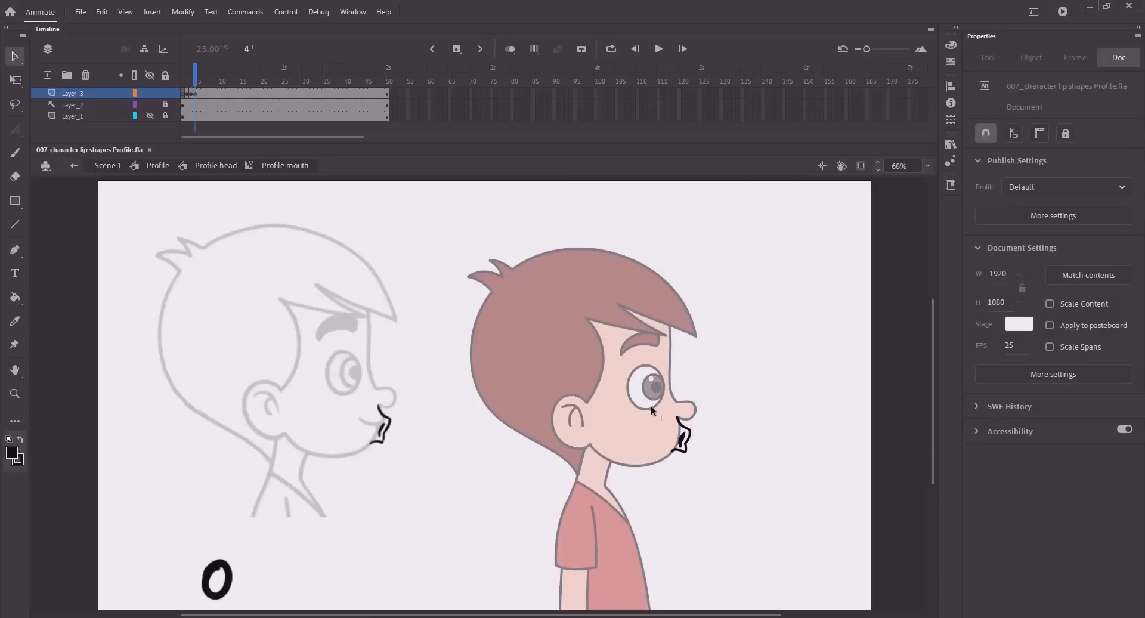
Try nudging the upper lip tip's anchor two steps down and one step to the left, and undo it.
{"action": "key", "text": "z"}
{"action": "left_click_drag", "start_coordinate": [635, 383], "coordinate": [738, 487]}
{"action": "left_click_drag", "start_coordinate": [693, 449], "coordinate": [820, 504]}
{"action": "key", "text": "a"}
{"action": "left_click", "coordinate": [619, 427]}
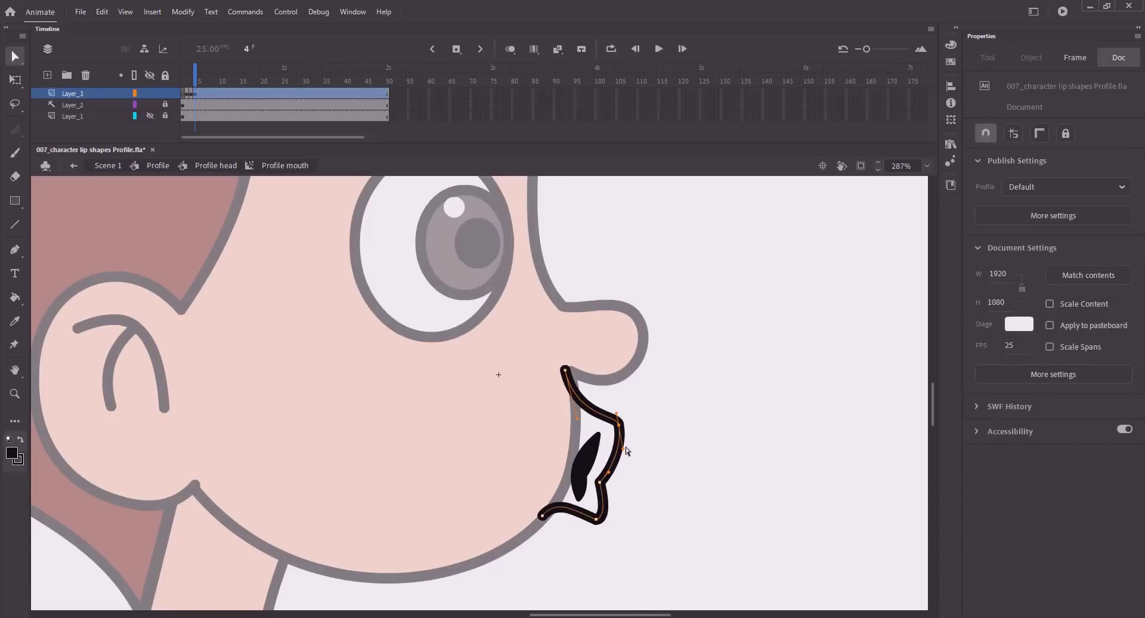
{"action": "key", "text": "Down"}
{"action": "key", "text": "Down"}
{"action": "key", "text": "Left"}
{"action": "key", "text": "ctrl+z"}
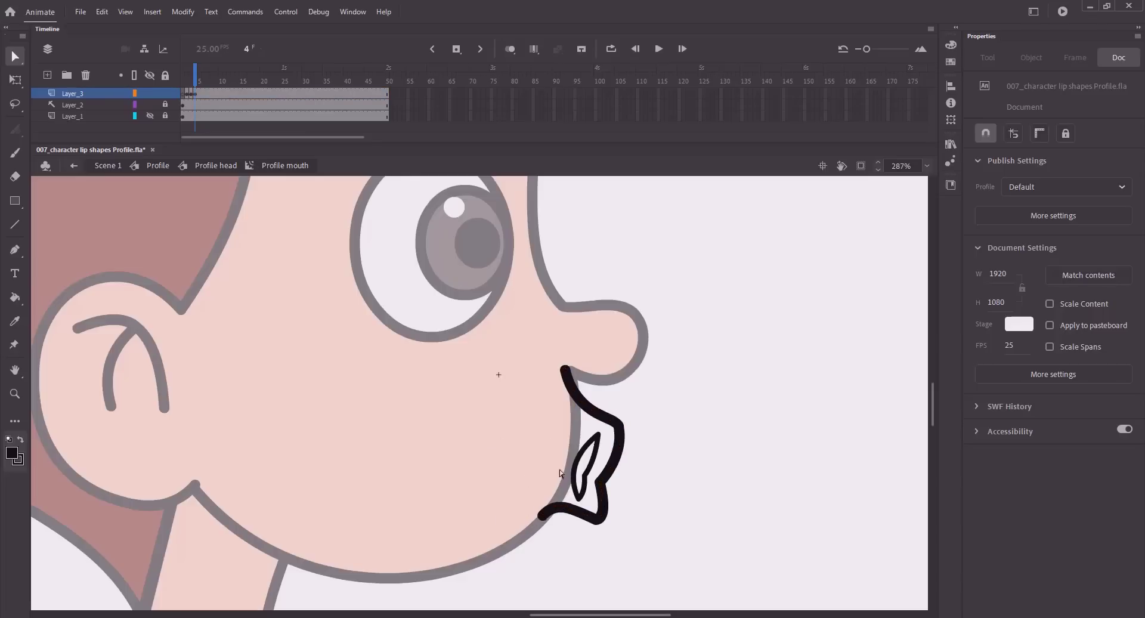
Nudge the upper lip's end anchor at the nose base three steps to the right and save the file.
{"action": "key", "text": "ctrl+y"}
{"action": "key", "text": "ctrl+z"}
{"action": "left_click", "coordinate": [509, 454]}
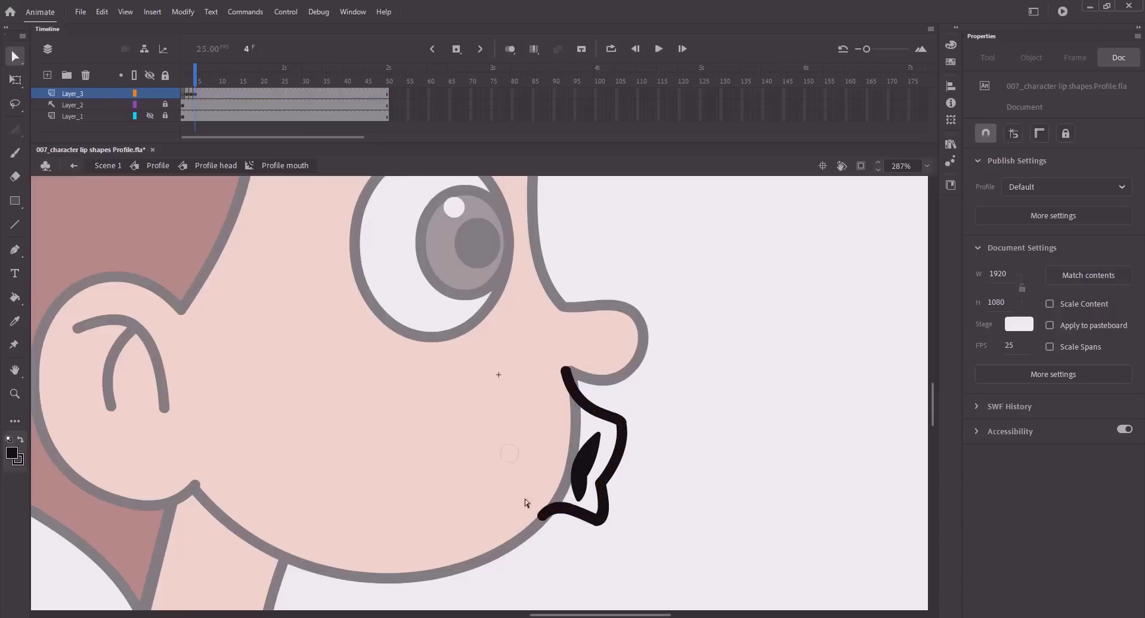
{"action": "left_click", "coordinate": [542, 517]}
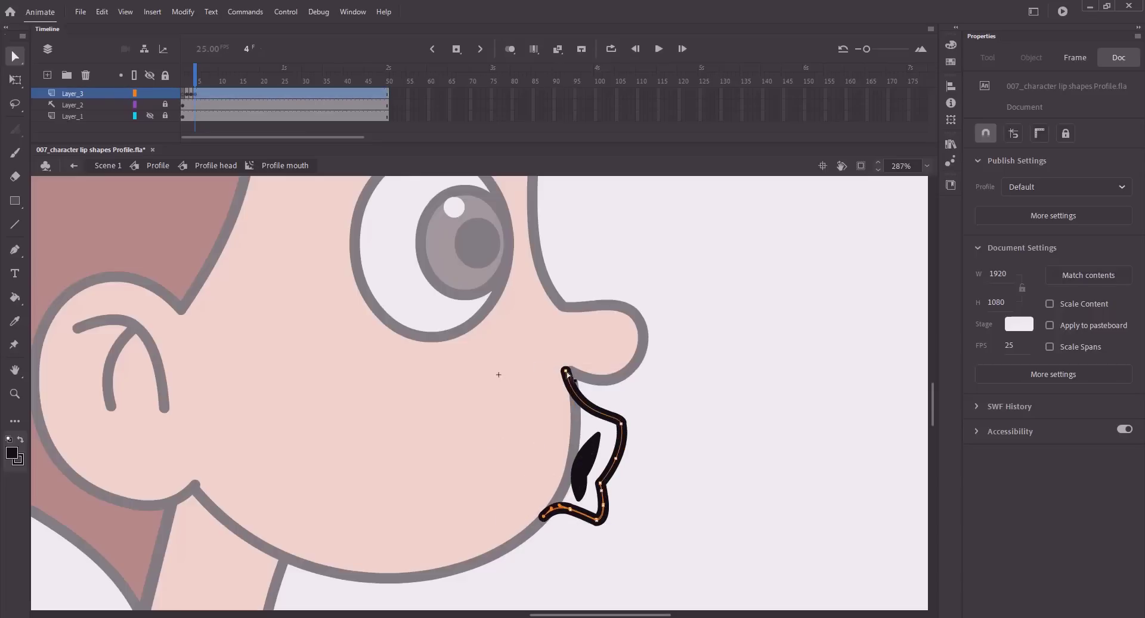
{"action": "key", "text": "Right"}
{"action": "key", "text": "Right"}
{"action": "key", "text": "Right"}
{"action": "left_click", "coordinate": [521, 364]}
{"action": "key", "text": "ctrl+s"}
Shift the black O mouth opening slightly to the right, toward the lips, and save the file.
{"action": "left_click", "coordinate": [588, 472]}
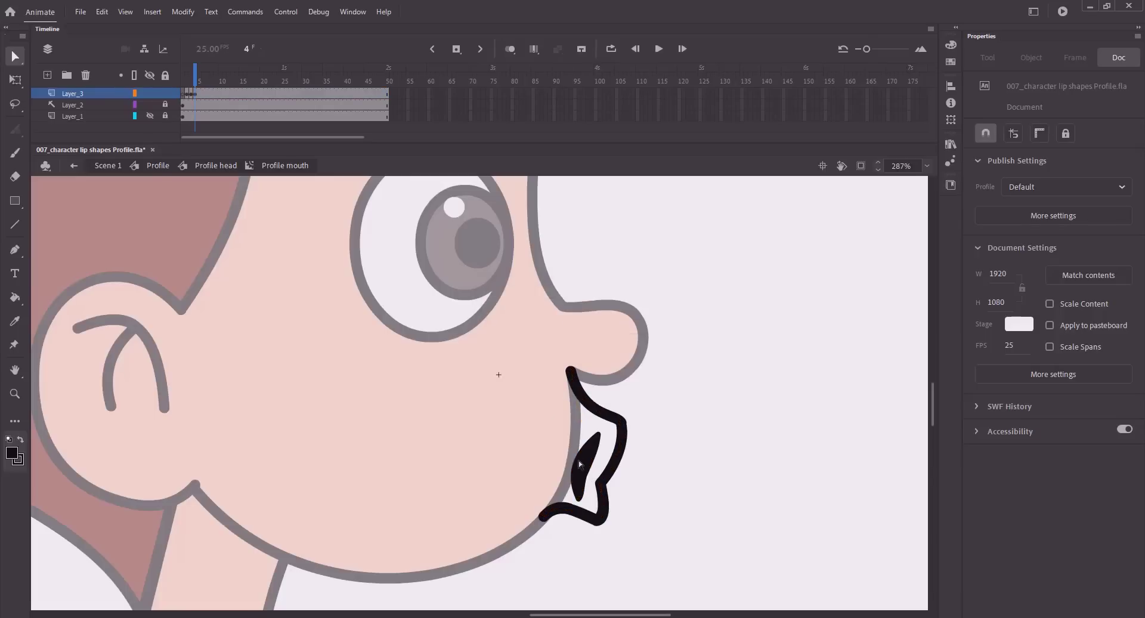
{"action": "left_click", "coordinate": [588, 476]}
{"action": "left_click", "coordinate": [553, 453]}
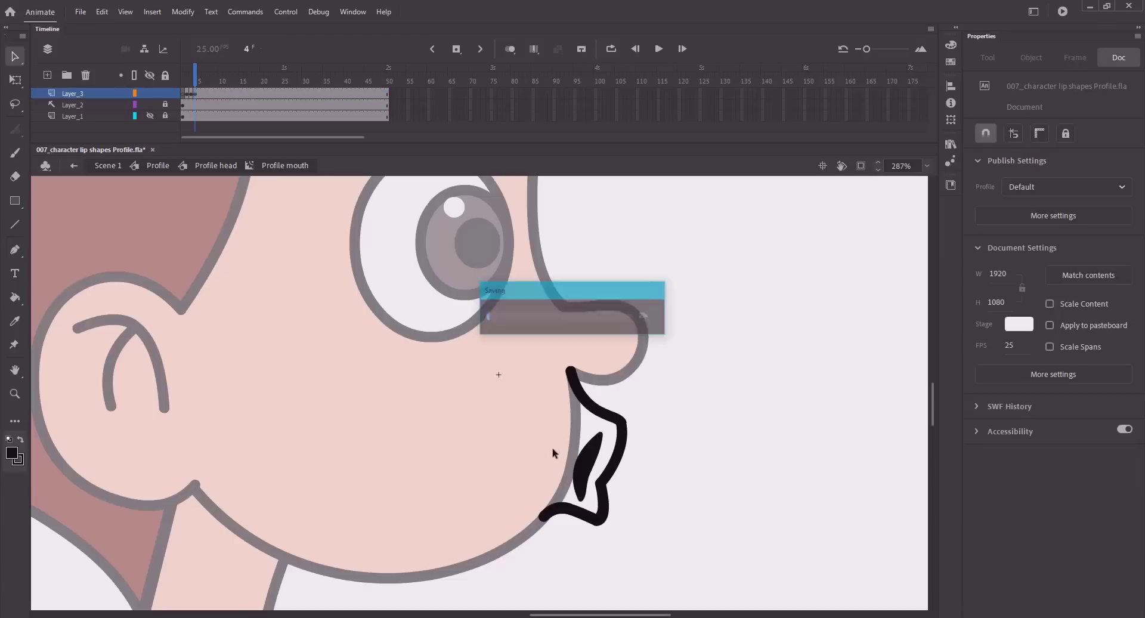
Cut out the short line segment at the inner corner between the upper and lower O lips.
{"action": "left_click", "coordinate": [602, 488]}
{"action": "key", "text": "ctrl+z"}
{"action": "left_click", "coordinate": [604, 482]}
{"action": "key", "text": "ctrl+z"}
{"action": "left_click", "coordinate": [603, 481]}
{"action": "left_click_drag", "start_coordinate": [601, 484], "coordinate": [604, 505]}
{"action": "left_click", "coordinate": [597, 492]}
{"action": "left_click", "coordinate": [602, 493]}
{"action": "key", "text": "Delete"}
{"action": "key", "text": "ctrl+z"}
Nudge the lower lip's open end anchor three steps to the left.
{"action": "left_click", "coordinate": [598, 521]}
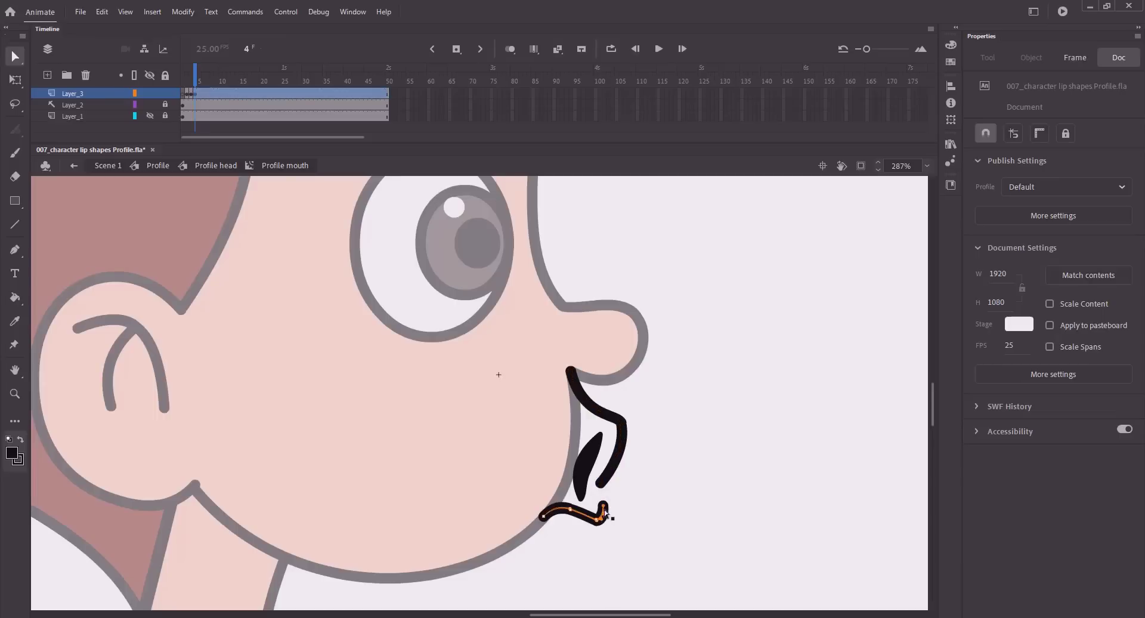
{"action": "left_click", "coordinate": [604, 505], "text": "shift"}
{"action": "key", "text": "Left"}
{"action": "key", "text": "Left"}
{"action": "key", "text": "Left"}
{"action": "left_click", "coordinate": [588, 475]}
Extend the lower lip's open end up to the upper lip to close the gap at the corner, and save.
{"action": "key", "text": "v"}
{"action": "left_click", "coordinate": [610, 512]}
{"action": "left_click", "coordinate": [614, 514]}
{"action": "left_click", "coordinate": [606, 510]}
{"action": "left_click", "coordinate": [616, 515]}
{"action": "left_click_drag", "start_coordinate": [608, 503], "coordinate": [605, 486]}
{"action": "key", "text": "a"}
{"action": "left_click", "coordinate": [601, 492]}
{"action": "left_click", "coordinate": [635, 515]}
{"action": "left_click", "coordinate": [602, 487]}
{"action": "left_click", "coordinate": [526, 454]}
{"action": "key", "text": "ctrl+2"}
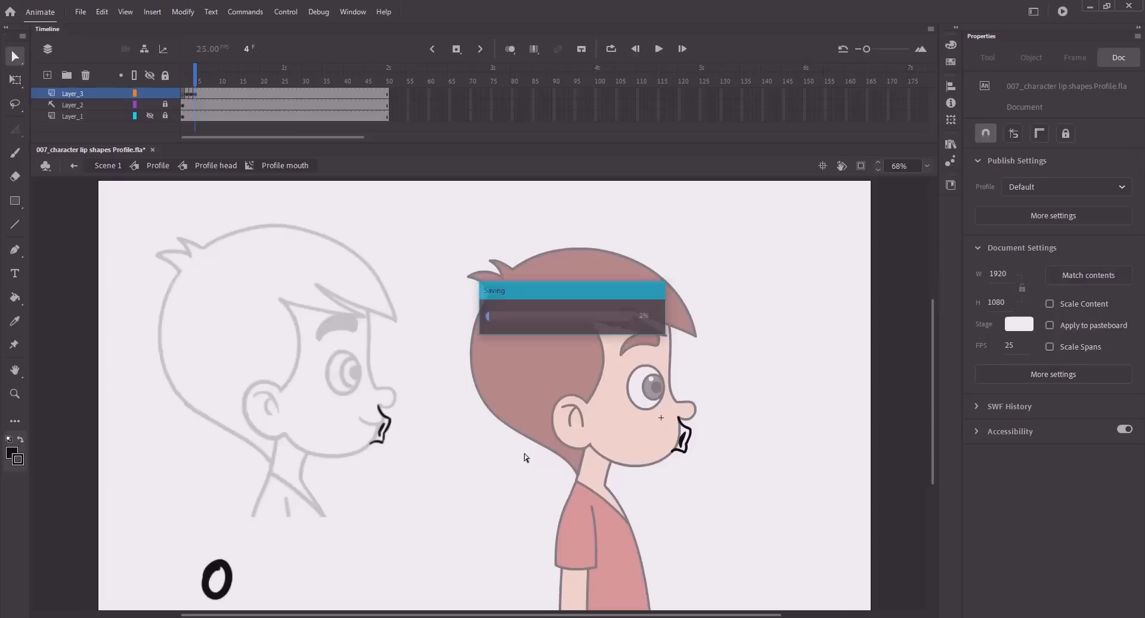
Reshape the front curve of the O upper lip above the lip corner using its anchor handles.
{"action": "left_click", "coordinate": [686, 448]}
{"action": "left_click", "coordinate": [589, 408]}
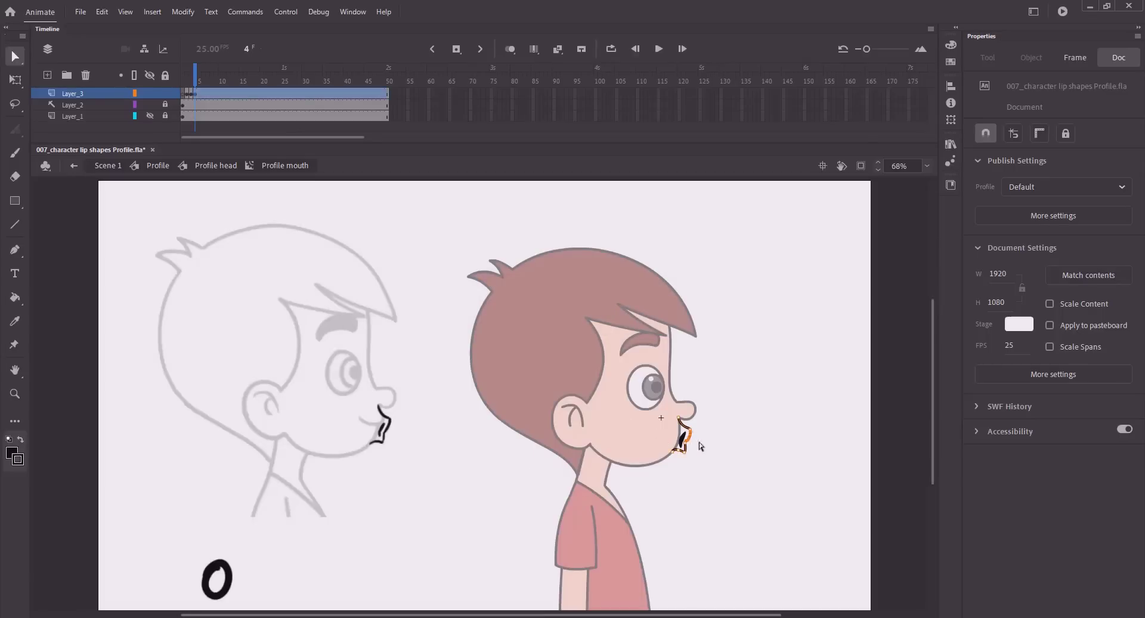
{"action": "scroll", "coordinate": [713, 459], "scroll_direction": "up", "scroll_amount": 5}
{"action": "left_click", "coordinate": [484, 368]}
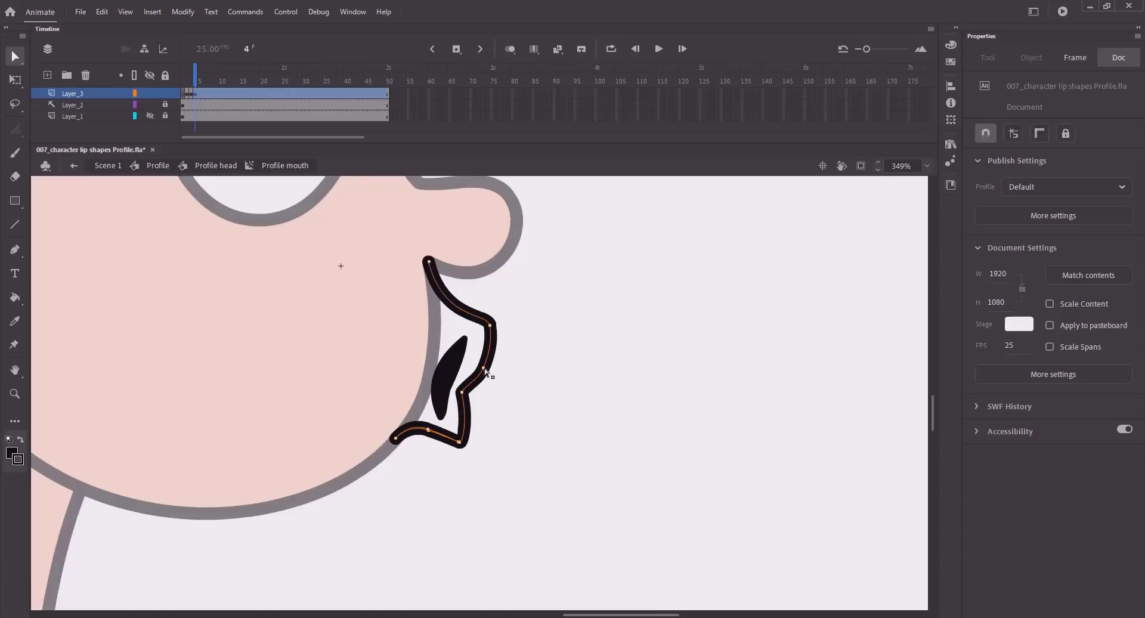
{"action": "left_click_drag", "start_coordinate": [467, 383], "coordinate": [482, 381]}
{"action": "left_click_drag", "start_coordinate": [492, 338], "coordinate": [499, 341]}
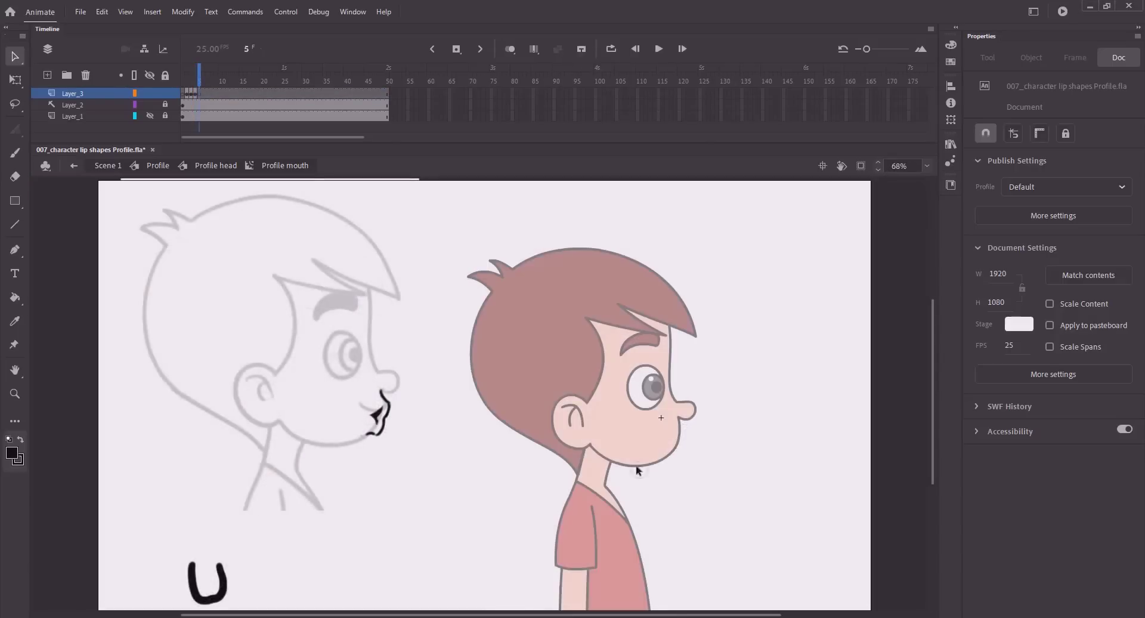
Draw the U mouth's lip profile on frame 5 from nose base to chin with a size 2 line, bend it into both lips, and save.
{"action": "key", "text": "z"}
{"action": "left_click_drag", "start_coordinate": [820, 539], "coordinate": [813, 550]}
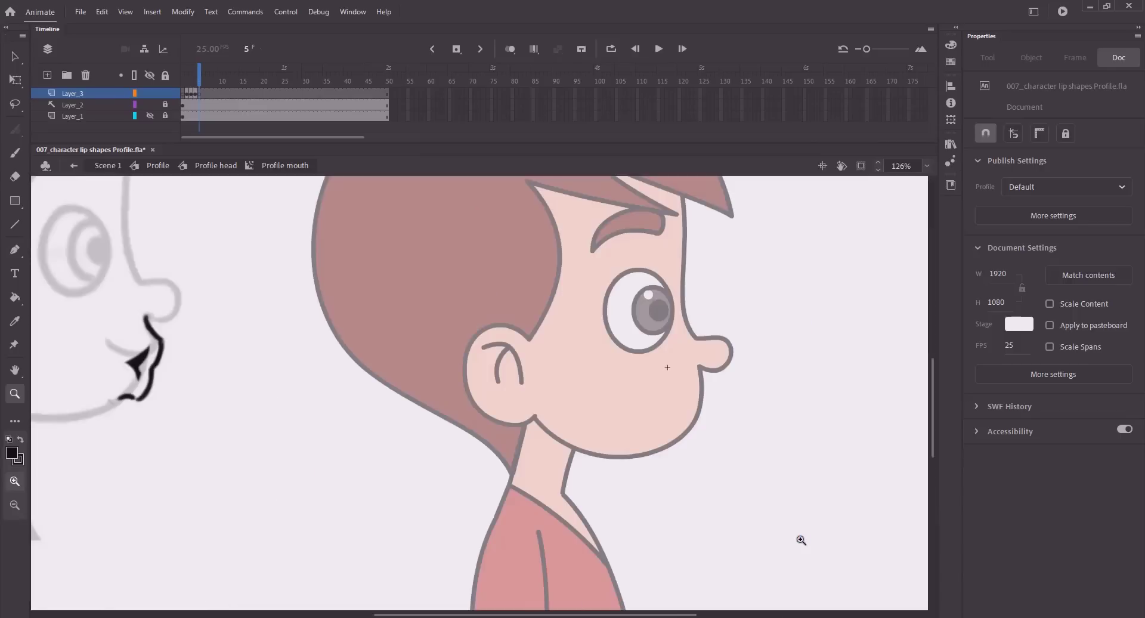
{"action": "key", "text": "n"}
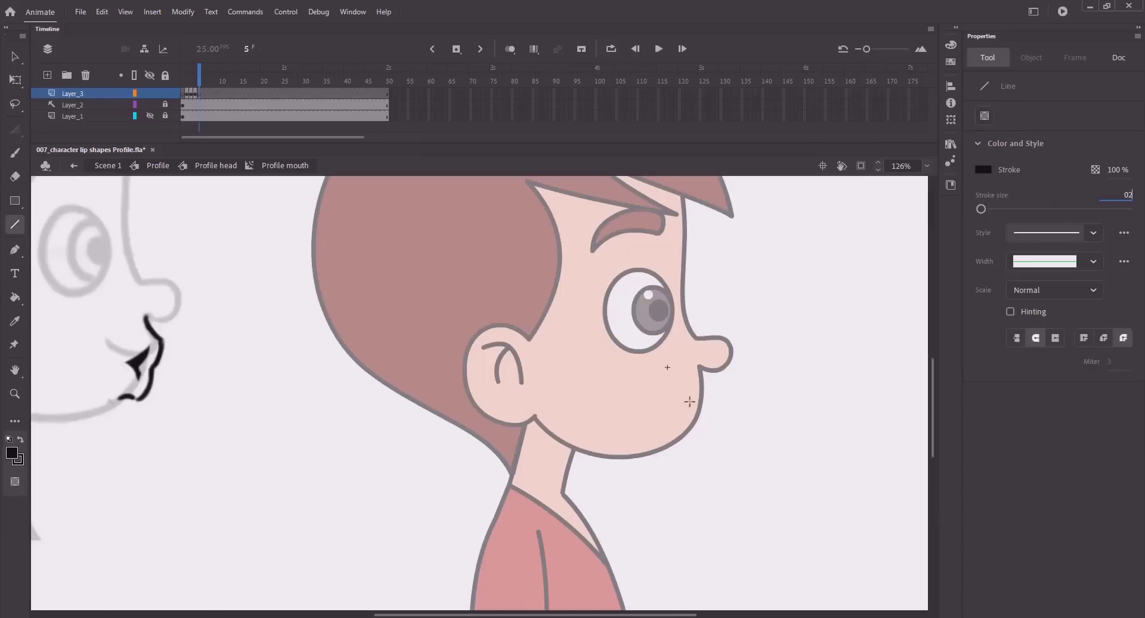
{"action": "left_click_drag", "start_coordinate": [700, 363], "coordinate": [668, 430]}
{"action": "key", "text": "v"}
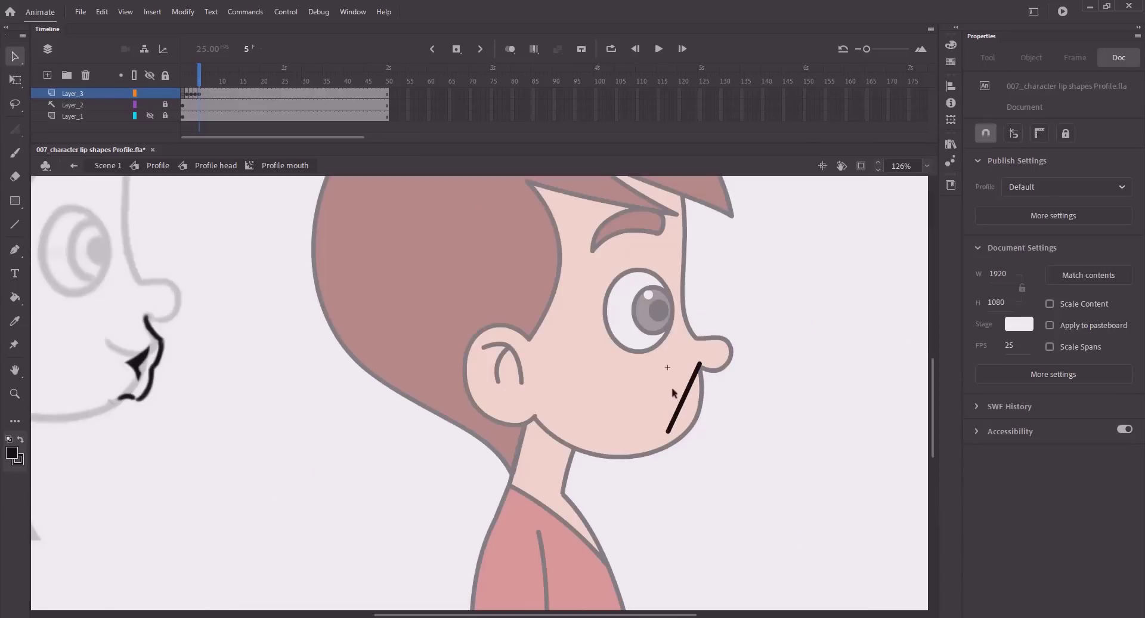
{"action": "left_click_drag", "start_coordinate": [668, 431], "coordinate": [684, 434]}
{"action": "left_click_drag", "start_coordinate": [693, 396], "coordinate": [719, 389]}
{"action": "mouse_move", "coordinate": [693, 439]}
{"action": "left_mouse_down"}
{"action": "mouse_move", "coordinate": [701, 428]}
{"action": "mouse_move", "coordinate": [682, 435]}
{"action": "left_mouse_up"}
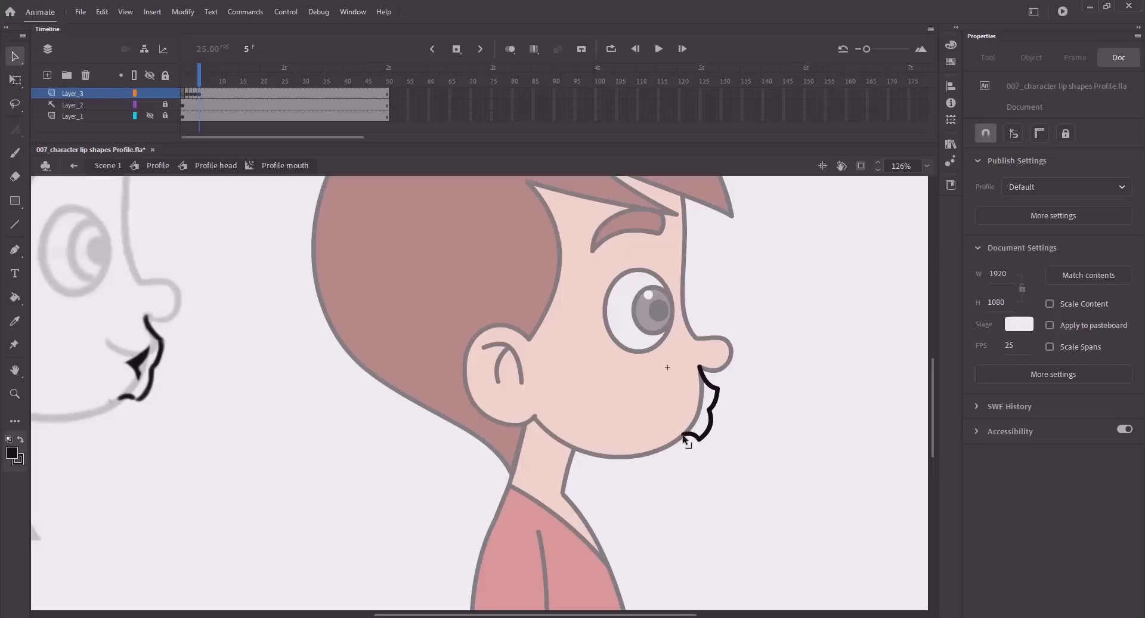
{"action": "key", "text": "ctrl+s"}
Refine the U upper lip's curve between the nose base and the lip tip with its anchor handles.
{"action": "key", "text": "z"}
{"action": "left_click_drag", "start_coordinate": [652, 346], "coordinate": [752, 474]}
{"action": "key", "text": "a"}
{"action": "left_click", "coordinate": [636, 362]}
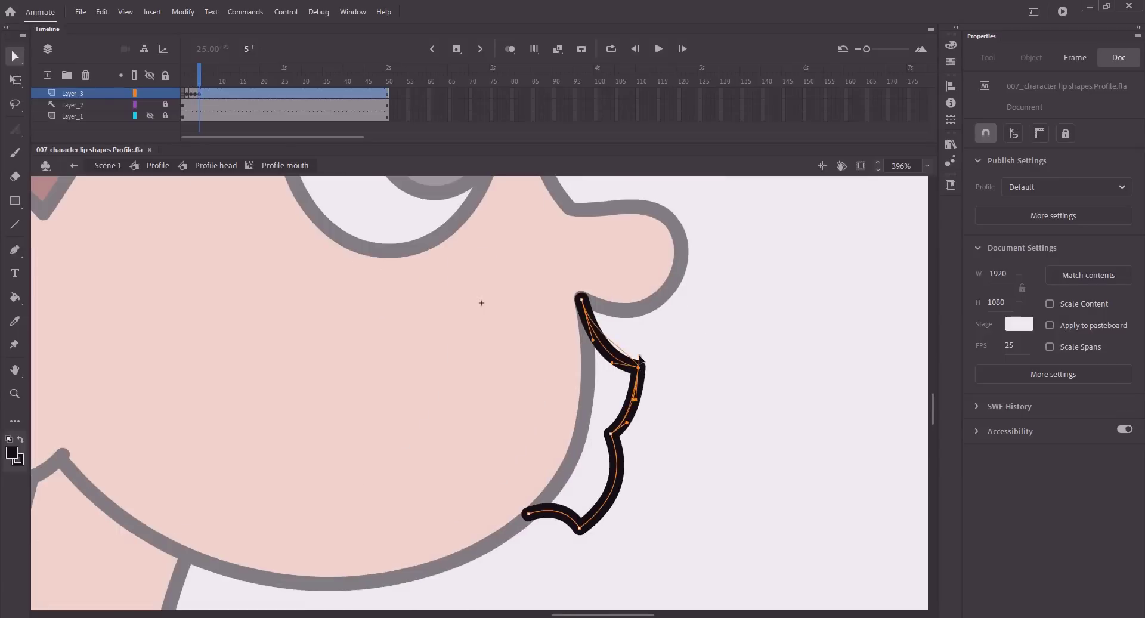
{"action": "left_click_drag", "start_coordinate": [634, 358], "coordinate": [635, 359]}
{"action": "left_click_drag", "start_coordinate": [593, 340], "coordinate": [586, 359]}
Smooth the U lower lip and the curves around the lip corner with their anchor handles, and save the file.
{"action": "left_click", "coordinate": [579, 529]}
{"action": "left_click_drag", "start_coordinate": [566, 511], "coordinate": [616, 519]}
{"action": "left_click_drag", "start_coordinate": [551, 507], "coordinate": [562, 499]}
{"action": "left_click_drag", "start_coordinate": [625, 471], "coordinate": [608, 464]}
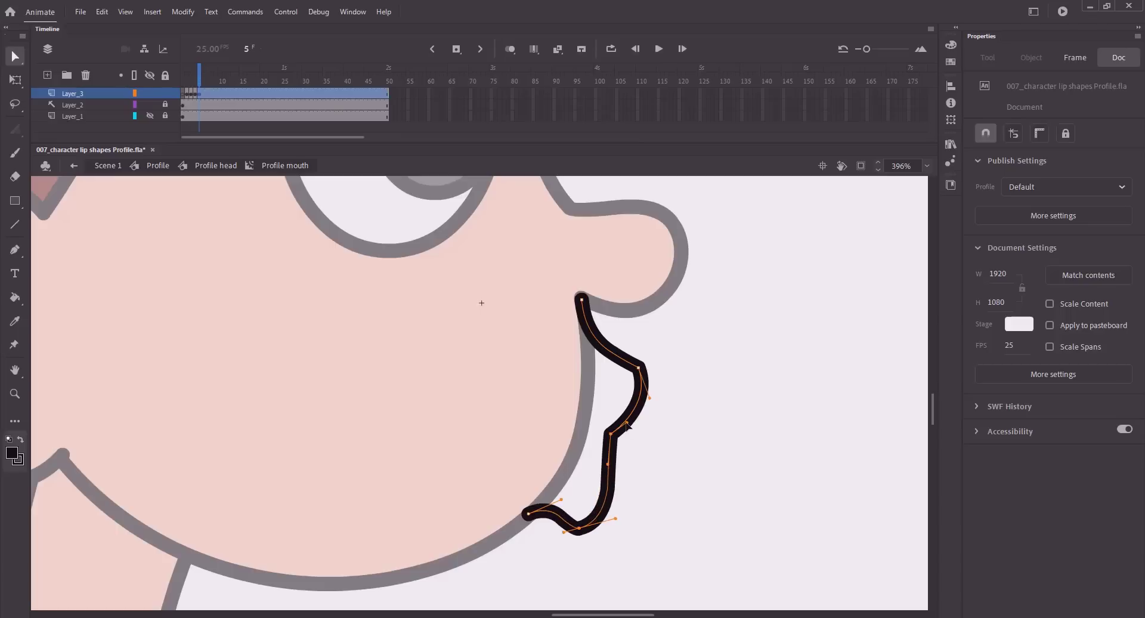
{"action": "left_click_drag", "start_coordinate": [617, 422], "coordinate": [615, 419]}
{"action": "left_click_drag", "start_coordinate": [618, 417], "coordinate": [616, 416]}
{"action": "left_click_drag", "start_coordinate": [616, 519], "coordinate": [626, 508]}
{"action": "left_click_drag", "start_coordinate": [650, 398], "coordinate": [659, 412]}
{"action": "left_click", "coordinate": [668, 443]}
{"action": "key", "text": "ctrl+s"}
Draw the upper edge of the U mouth opening behind the lips with a size 1 line.
{"action": "key", "text": "ctrl+minus"}
{"action": "left_click_drag", "start_coordinate": [216, 389], "coordinate": [161, 376]}
{"action": "key", "text": "n"}
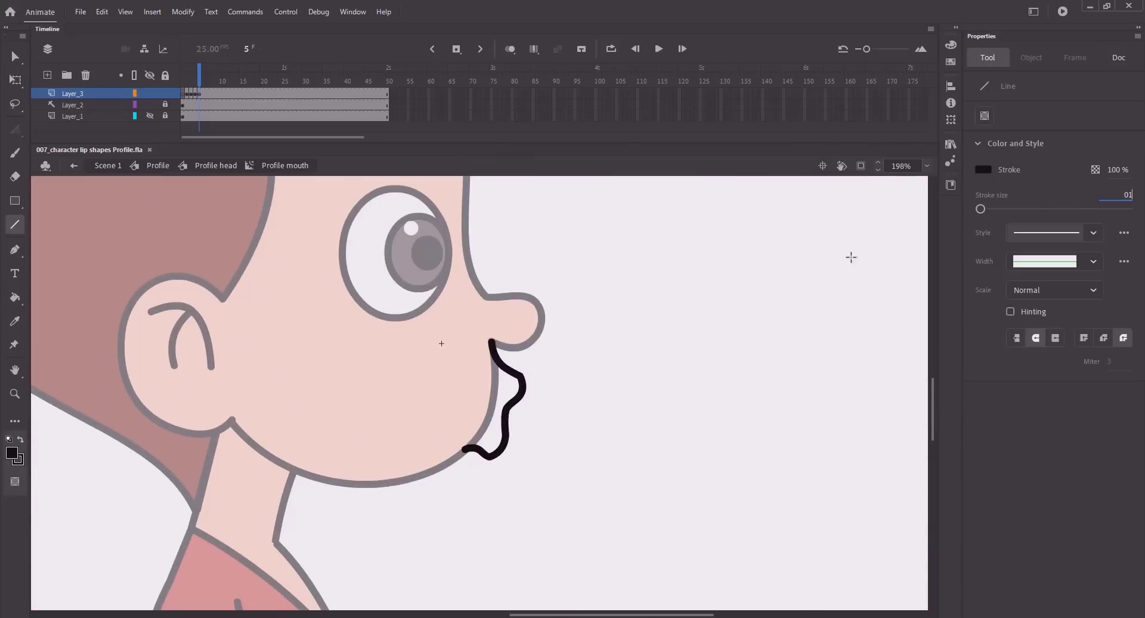
{"action": "left_click_drag", "start_coordinate": [407, 321], "coordinate": [422, 464]}
{"action": "key", "text": "ctrl+z"}
{"action": "key", "text": "z"}
{"action": "left_click_drag", "start_coordinate": [401, 304], "coordinate": [605, 532]}
{"action": "left_click_drag", "start_coordinate": [523, 445], "coordinate": [557, 450]}
{"action": "key", "text": "n"}
{"action": "mouse_move", "coordinate": [516, 335]}
{"action": "left_mouse_down"}
{"action": "mouse_move", "coordinate": [452, 360]}
{"action": "mouse_move", "coordinate": [454, 372]}
{"action": "mouse_move", "coordinate": [480, 362]}
{"action": "mouse_move", "coordinate": [478, 415]}
{"action": "mouse_move", "coordinate": [452, 370]}
{"action": "left_mouse_up"}
Add the rear edge of the U mouth opening, join it to the upper edge at the mouth corner, and bend both inward.
{"action": "key", "text": "v"}
{"action": "key", "text": "n"}
{"action": "key", "text": "v"}
{"action": "left_click_drag", "start_coordinate": [478, 414], "coordinate": [448, 360]}
{"action": "left_click_drag", "start_coordinate": [516, 335], "coordinate": [453, 350]}
{"action": "left_click_drag", "start_coordinate": [486, 413], "coordinate": [491, 427]}
{"action": "left_click_drag", "start_coordinate": [467, 386], "coordinate": [480, 387]}
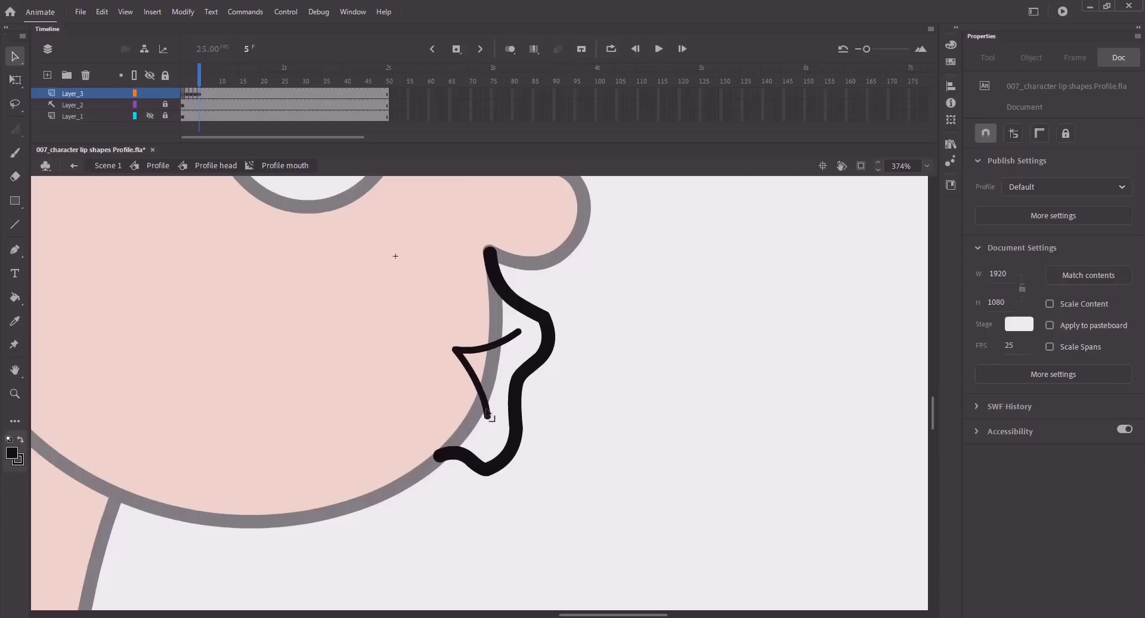
Close the U mouth opening with a front edge between its two free ends, and save the file.
{"action": "key", "text": "n"}
{"action": "key", "text": "v"}
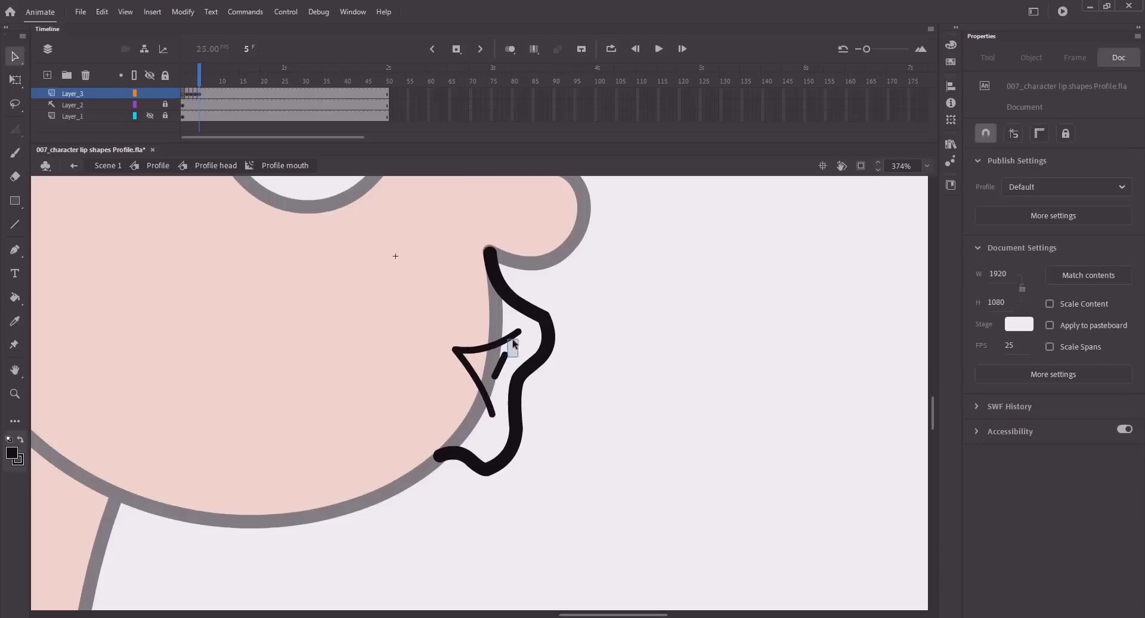
{"action": "mouse_move", "coordinate": [495, 377]}
{"action": "left_mouse_down"}
{"action": "mouse_move", "coordinate": [492, 412]}
{"action": "mouse_move", "coordinate": [496, 388]}
{"action": "left_mouse_up"}
{"action": "double_click", "coordinate": [492, 383]}
{"action": "left_click", "coordinate": [380, 356]}
{"action": "scroll", "coordinate": [380, 356], "scroll_direction": "down", "scroll_amount": 5}
{"action": "key", "text": "ctrl+s"}
Refine the front edge of the triangular U mouth opening by bending it and adjusting its tips.
{"action": "key", "text": "z"}
{"action": "left_click_drag", "start_coordinate": [582, 382], "coordinate": [656, 440]}
{"action": "left_click_drag", "start_coordinate": [578, 414], "coordinate": [693, 445]}
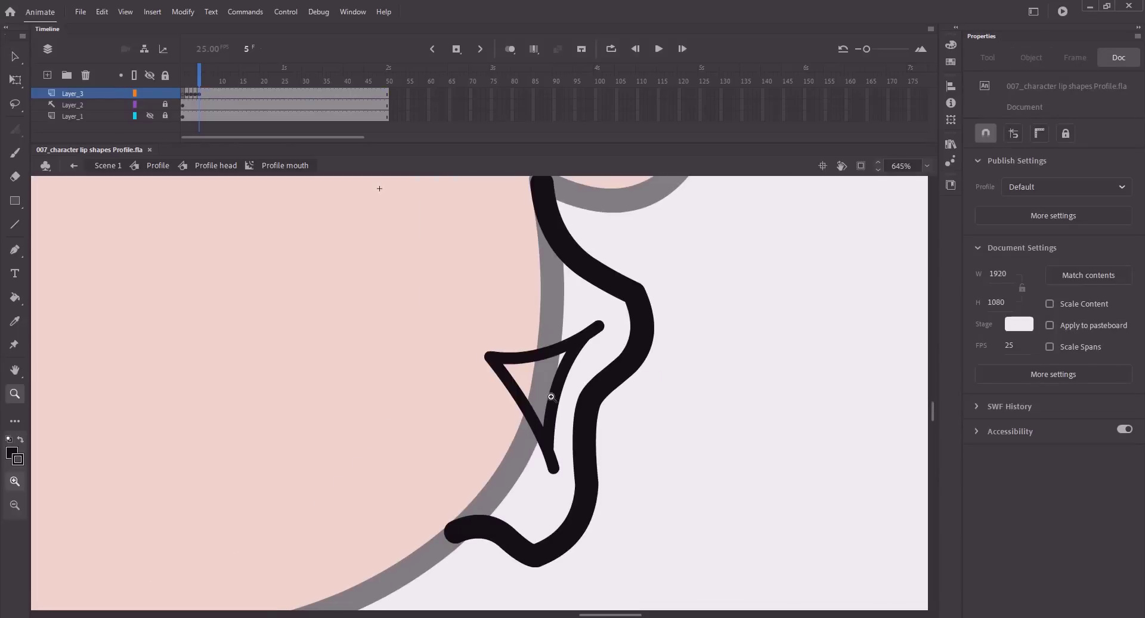
{"action": "key", "text": "v"}
{"action": "left_click", "coordinate": [552, 395]}
{"action": "left_click", "coordinate": [1086, 510]}
{"action": "left_click", "coordinate": [846, 432]}
{"action": "mouse_move", "coordinate": [571, 359]}
{"action": "left_mouse_down"}
{"action": "mouse_move", "coordinate": [593, 361]}
{"action": "mouse_move", "coordinate": [582, 364]}
{"action": "mouse_move", "coordinate": [590, 340]}
{"action": "left_mouse_up"}
{"action": "mouse_move", "coordinate": [558, 401]}
{"action": "left_mouse_down"}
{"action": "mouse_move", "coordinate": [553, 433]}
{"action": "mouse_move", "coordinate": [561, 385]}
{"action": "left_mouse_up"}
{"action": "left_click_drag", "start_coordinate": [551, 444], "coordinate": [560, 442]}
{"action": "left_click", "coordinate": [612, 445]}
Fill the triangular U mouth opening with black.
{"action": "key", "text": "k"}
{"action": "left_click", "coordinate": [537, 392]}
{"action": "key", "text": "v"}
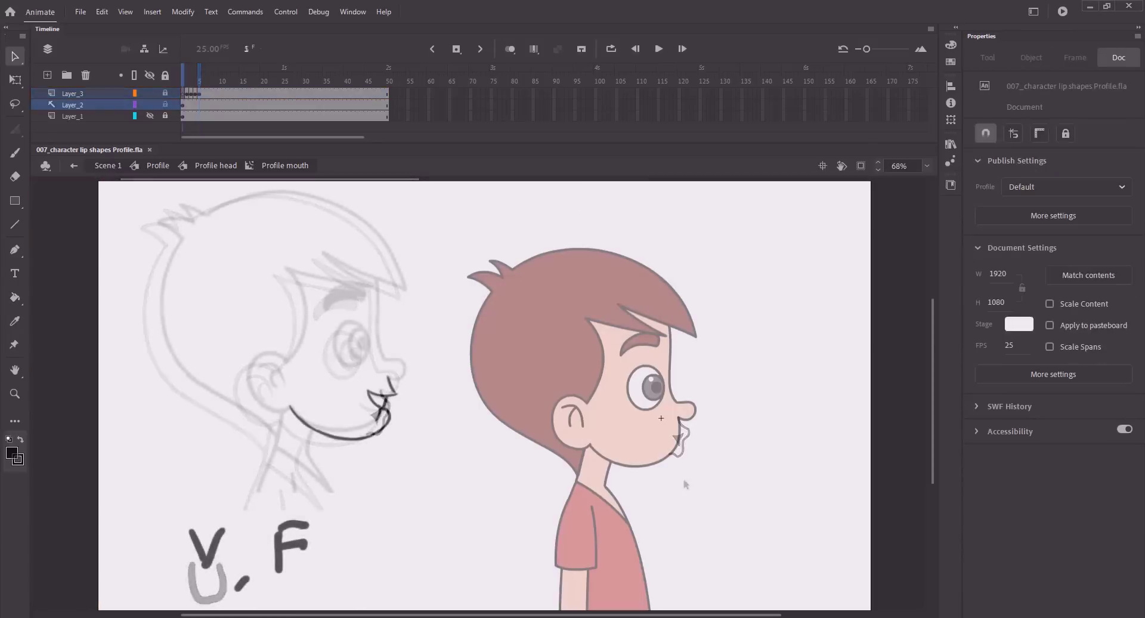
Draw a line from the nose base to the jaw corner below the ear for the V, F mouth, with stroke size 2.
{"action": "key", "text": "z"}
{"action": "left_click_drag", "start_coordinate": [244, 346], "coordinate": [749, 538]}
{"action": "left_click_drag", "start_coordinate": [687, 489], "coordinate": [671, 486]}
{"action": "key", "text": "n"}
{"action": "mouse_move", "coordinate": [770, 371]}
{"action": "left_mouse_down"}
{"action": "mouse_move", "coordinate": [736, 439]}
{"action": "mouse_move", "coordinate": [627, 440]}
{"action": "mouse_move", "coordinate": [608, 420]}
{"action": "left_mouse_up"}
{"action": "key", "text": "v"}
{"action": "left_click", "coordinate": [745, 419]}
{"action": "left_click", "coordinate": [1124, 282]}
{"action": "type", "text": "02"}
{"action": "left_click", "coordinate": [805, 440]}
Bend the V, F line into the lips and mouth corner, and round the chin and jaw curve with its anchor handles.
{"action": "left_click_drag", "start_coordinate": [757, 385], "coordinate": [720, 475]}
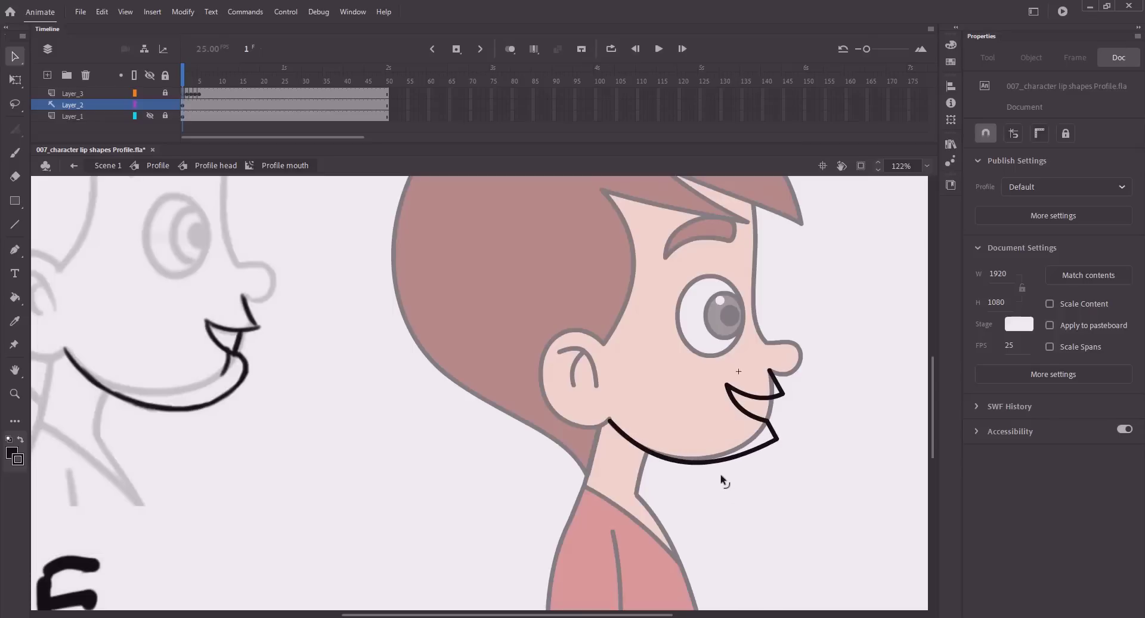
{"action": "left_click", "coordinate": [774, 445]}
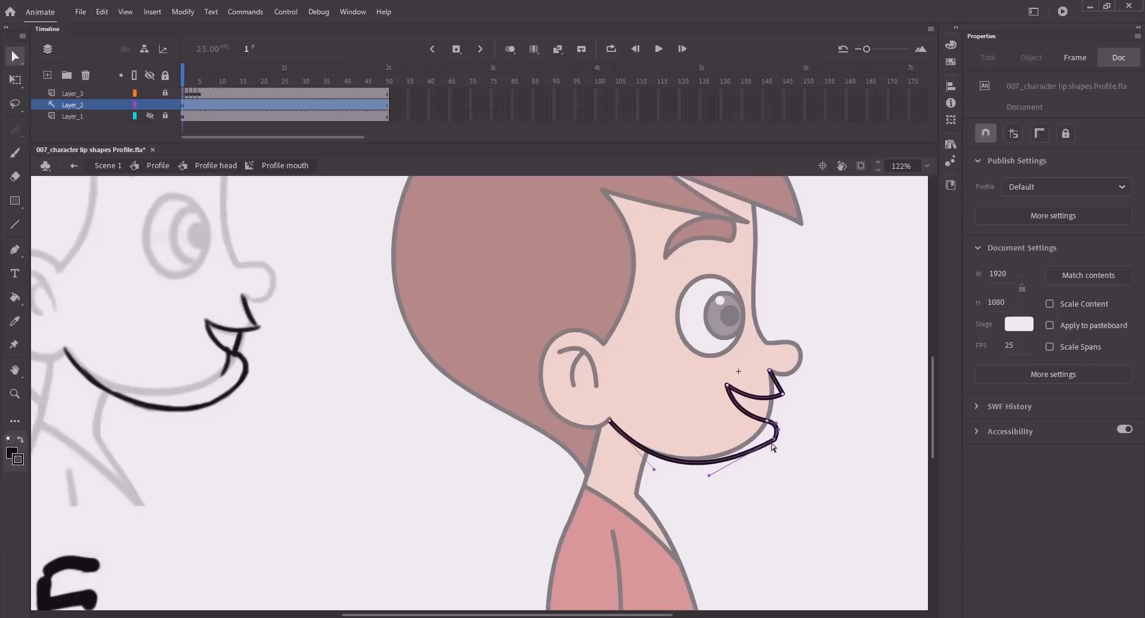
{"action": "left_click_drag", "start_coordinate": [709, 476], "coordinate": [761, 473]}
{"action": "left_click_drag", "start_coordinate": [654, 469], "coordinate": [642, 481]}
{"action": "left_click_drag", "start_coordinate": [610, 421], "coordinate": [611, 420]}
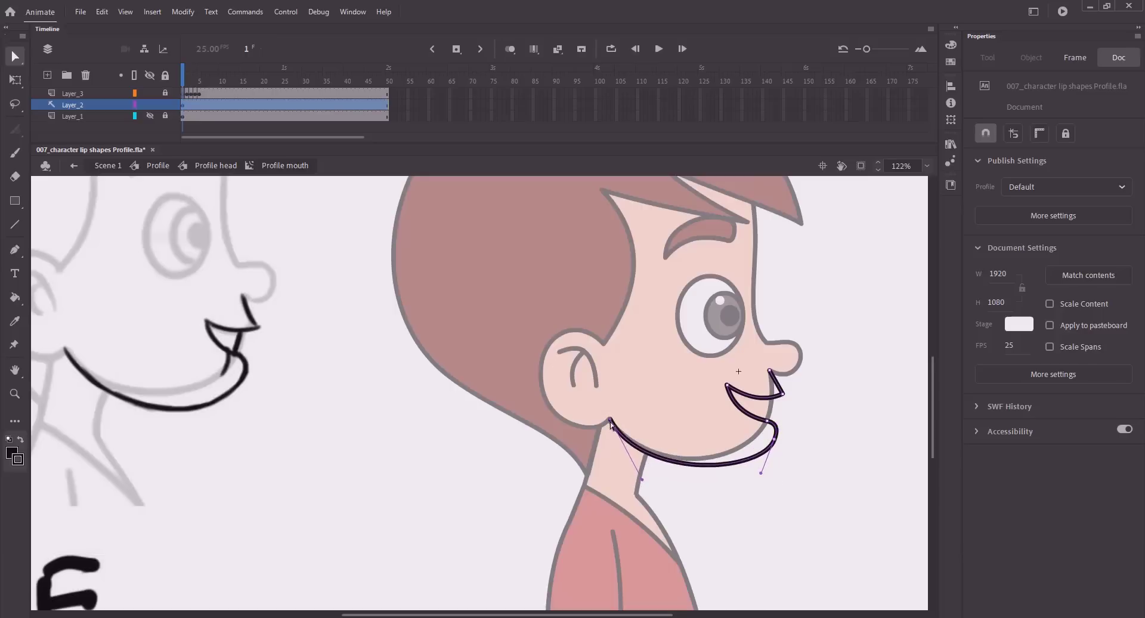
{"action": "left_click", "coordinate": [755, 520]}
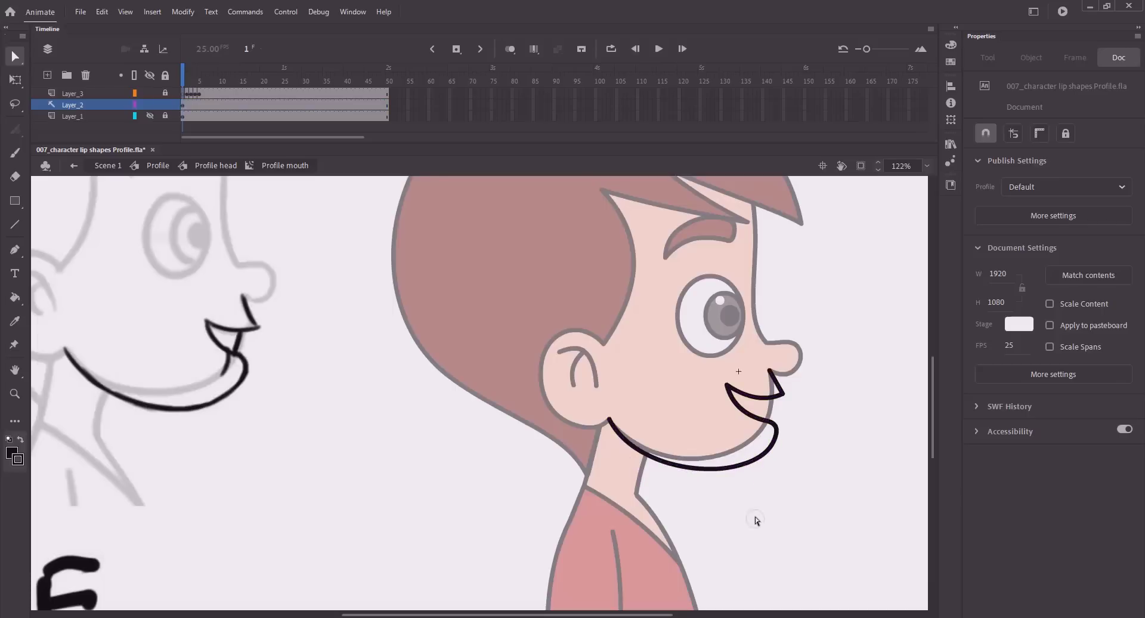
Draw the front edge of the teeth as a line between the upper and lower V, F lips.
{"action": "key", "text": "z"}
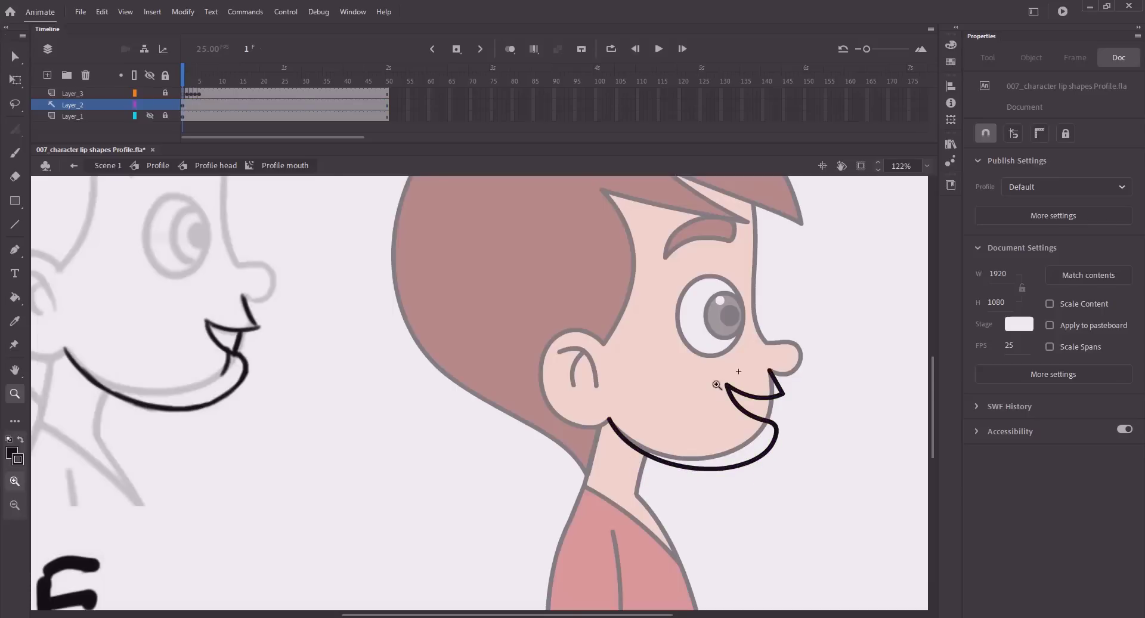
{"action": "left_click_drag", "start_coordinate": [688, 357], "coordinate": [835, 487]}
{"action": "key", "text": "n"}
{"action": "mouse_move", "coordinate": [527, 373]}
{"action": "left_mouse_down"}
{"action": "mouse_move", "coordinate": [527, 343]}
{"action": "mouse_move", "coordinate": [497, 317]}
{"action": "mouse_move", "coordinate": [512, 313]}
{"action": "mouse_move", "coordinate": [499, 383]}
{"action": "left_mouse_up"}
{"action": "key", "text": "v"}
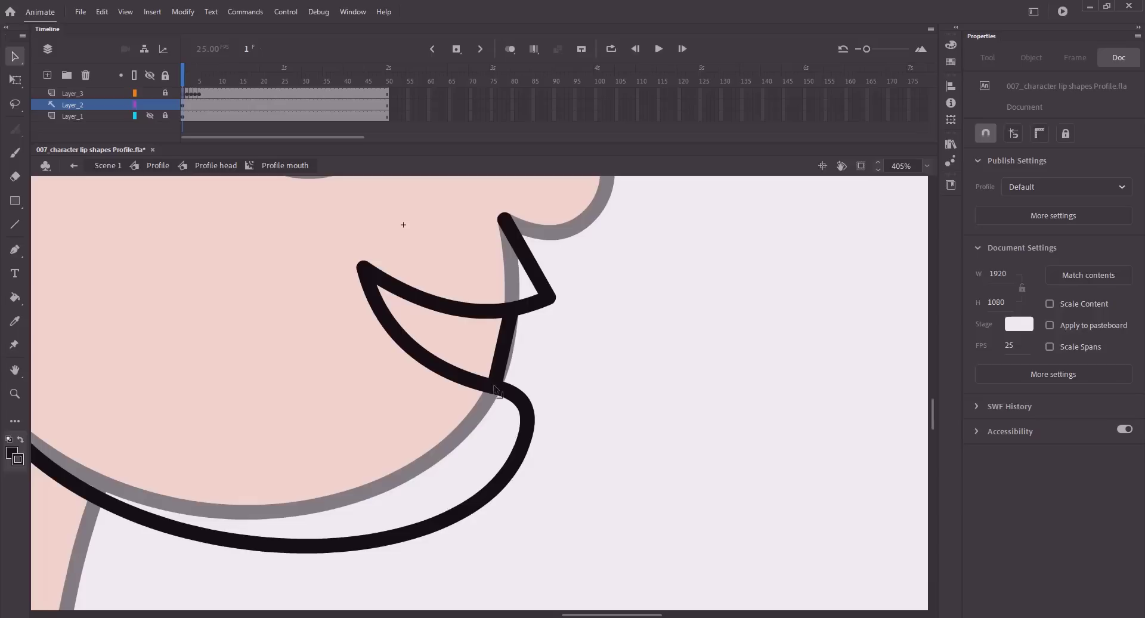
Draw a short curved line below the teeth behind the V, F lower lip, blend it into the lip, and save the file.
{"action": "left_click", "coordinate": [495, 388]}
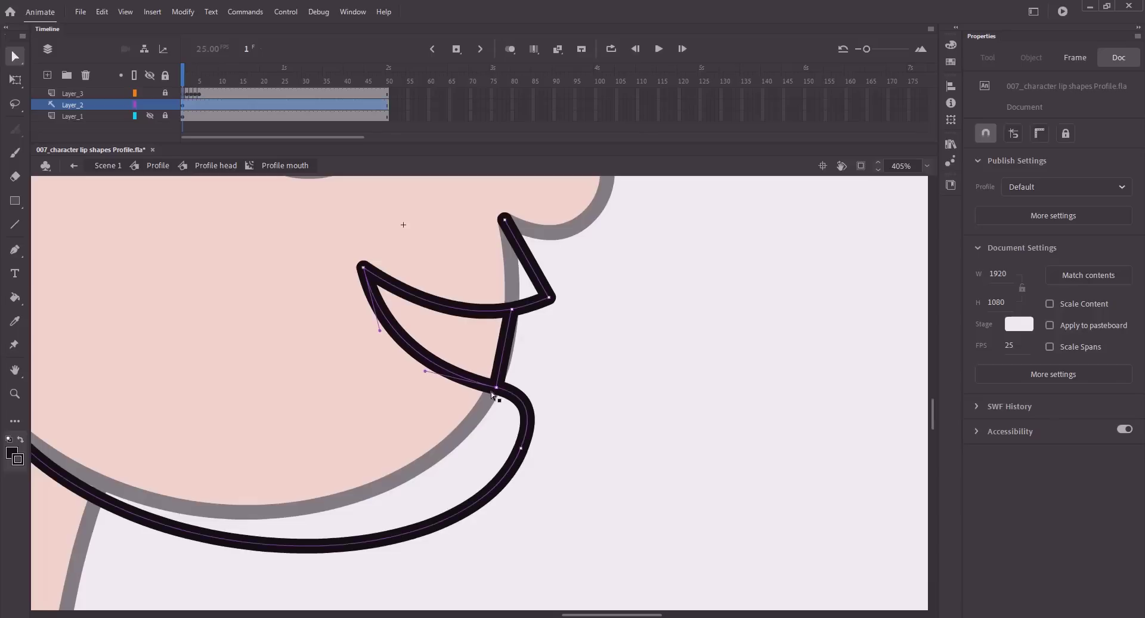
{"action": "mouse_move", "coordinate": [495, 387]}
{"action": "left_mouse_down"}
{"action": "mouse_move", "coordinate": [477, 391]}
{"action": "mouse_move", "coordinate": [496, 387]}
{"action": "mouse_move", "coordinate": [457, 436]}
{"action": "left_mouse_up"}
{"action": "left_click", "coordinate": [583, 421]}
{"action": "key", "text": "n"}
{"action": "key", "text": "ctrl+minus"}
{"action": "key", "text": "ctrl+minus"}
{"action": "left_click_drag", "start_coordinate": [422, 382], "coordinate": [619, 385]}
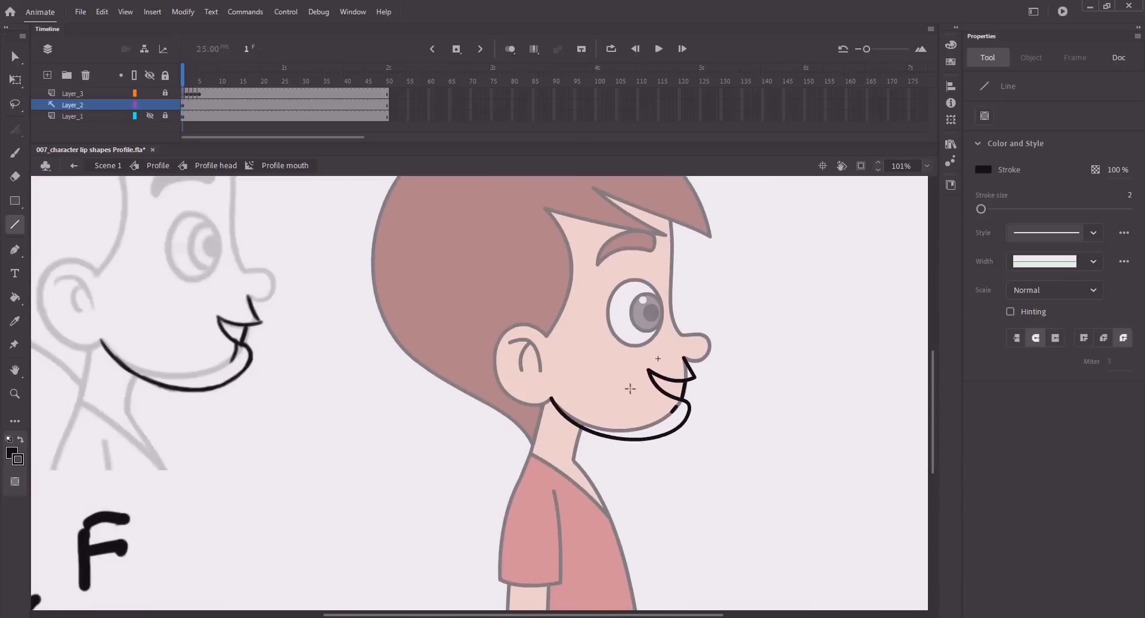
{"action": "key", "text": "v"}
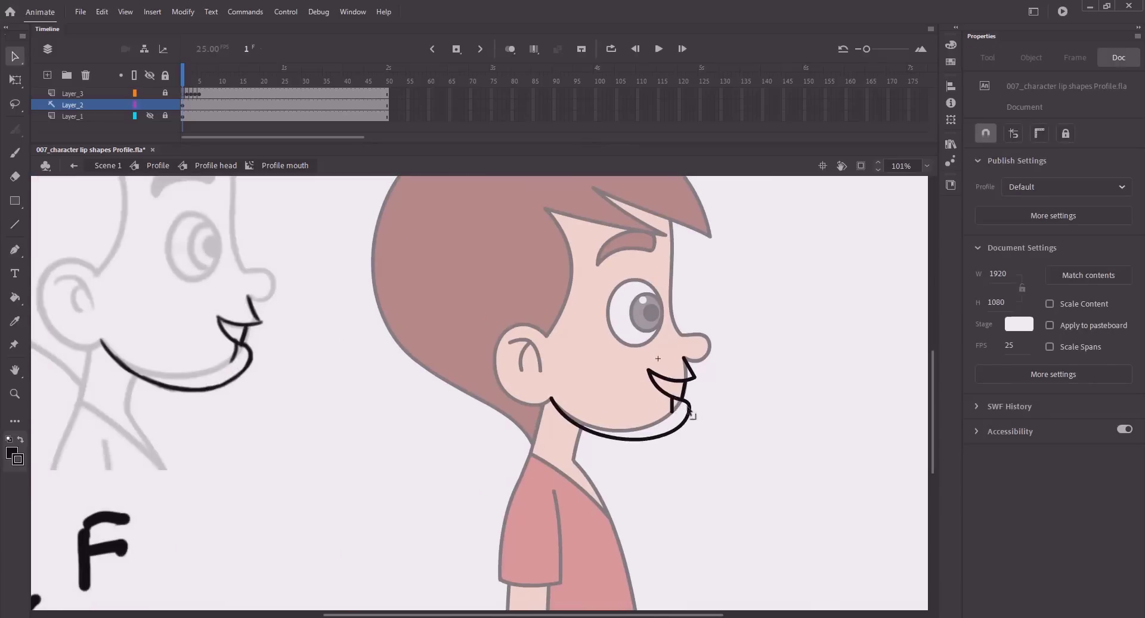
{"action": "scroll", "coordinate": [749, 499], "scroll_direction": "up", "scroll_amount": 5}
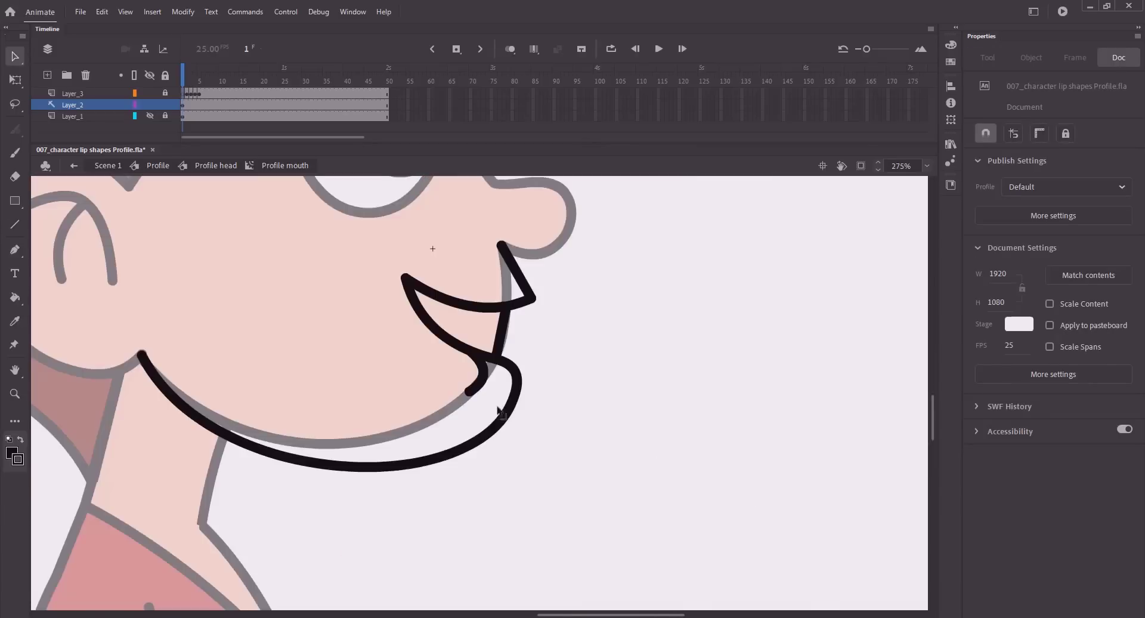
{"action": "left_click_drag", "start_coordinate": [493, 359], "coordinate": [467, 347]}
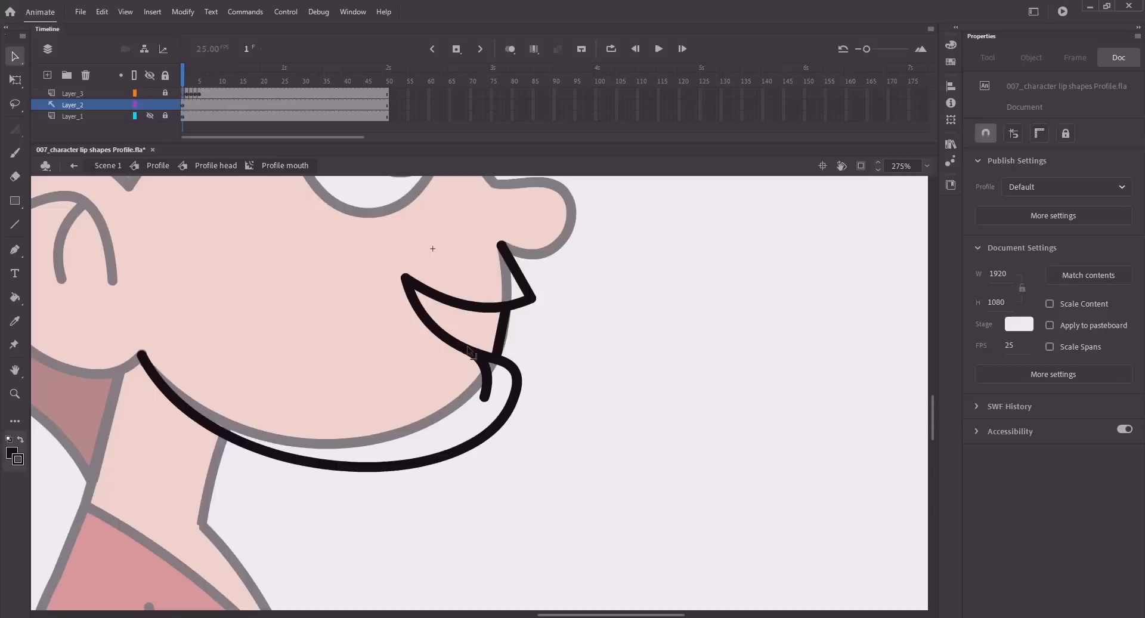
{"action": "key", "text": "ctrl+s"}
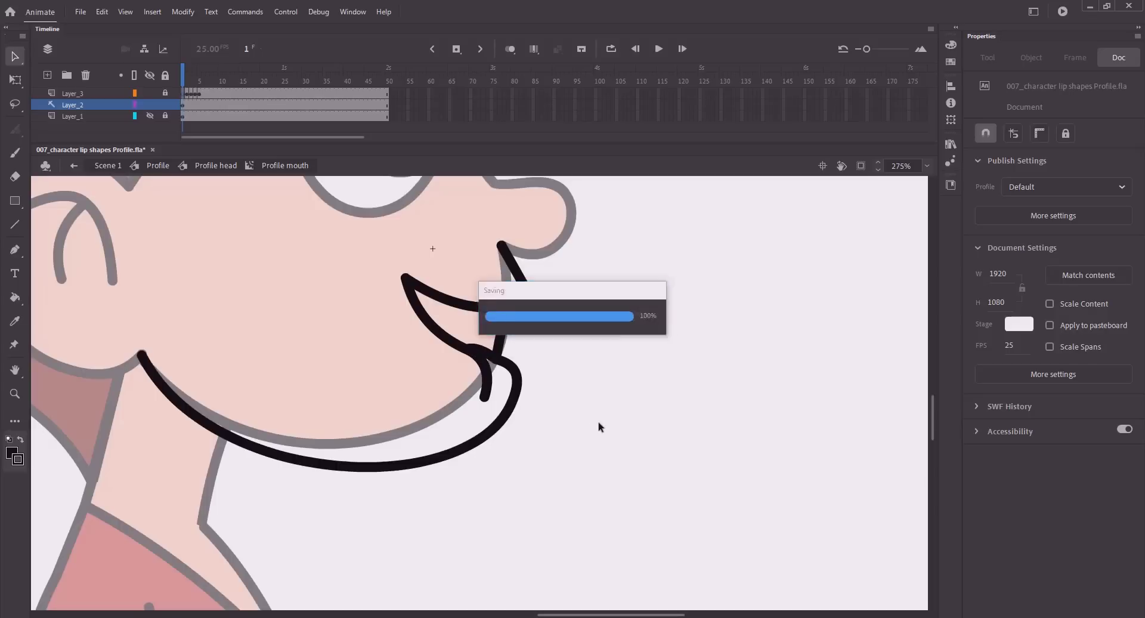
Fill the teeth area between the V, F lips with white.
{"action": "key", "text": "k"}
{"action": "left_click", "coordinate": [983, 170]}
{"action": "left_click", "coordinate": [800, 246]}
{"action": "left_click", "coordinate": [473, 335]}
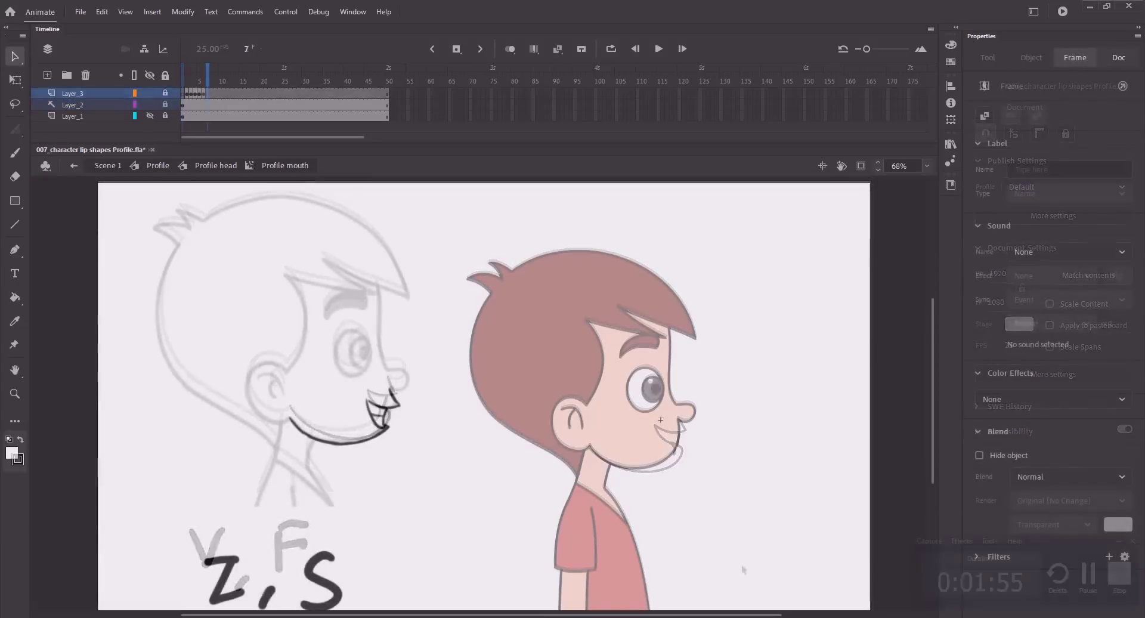
Unlock Layer_3 and draw a straight line on frame 7 from under the nose across the lower cheek for the Z, S mouth.
{"action": "key", "text": "z"}
{"action": "left_click_drag", "start_coordinate": [217, 319], "coordinate": [749, 544]}
{"action": "key", "text": "n"}
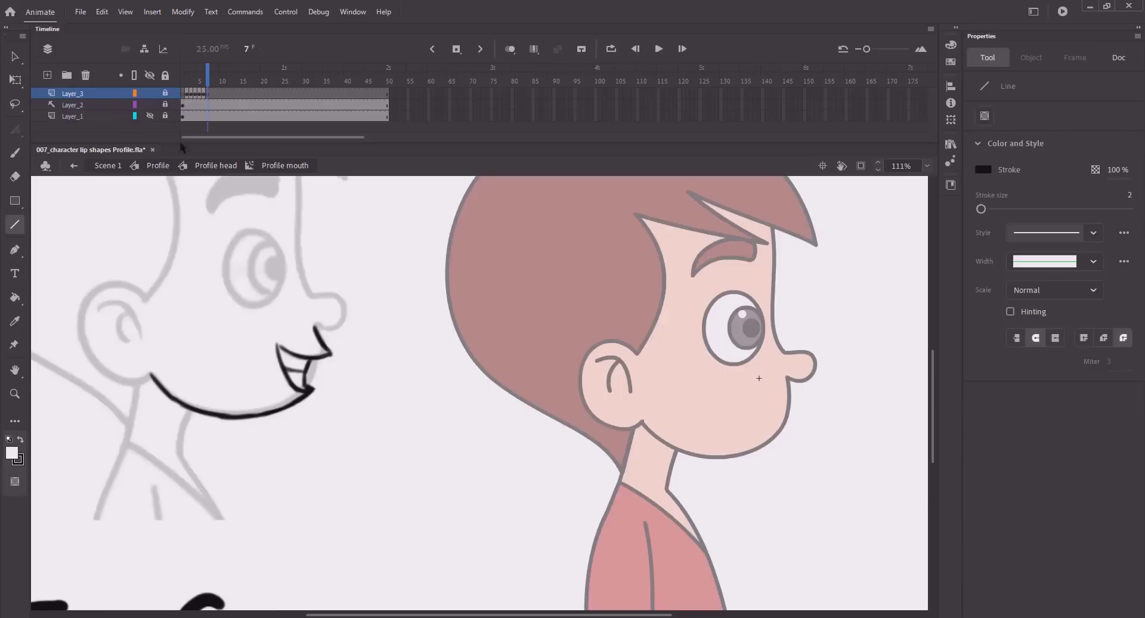
{"action": "left_click", "coordinate": [167, 95]}
{"action": "left_click_drag", "start_coordinate": [726, 436], "coordinate": [791, 382]}
{"action": "key", "text": "v"}
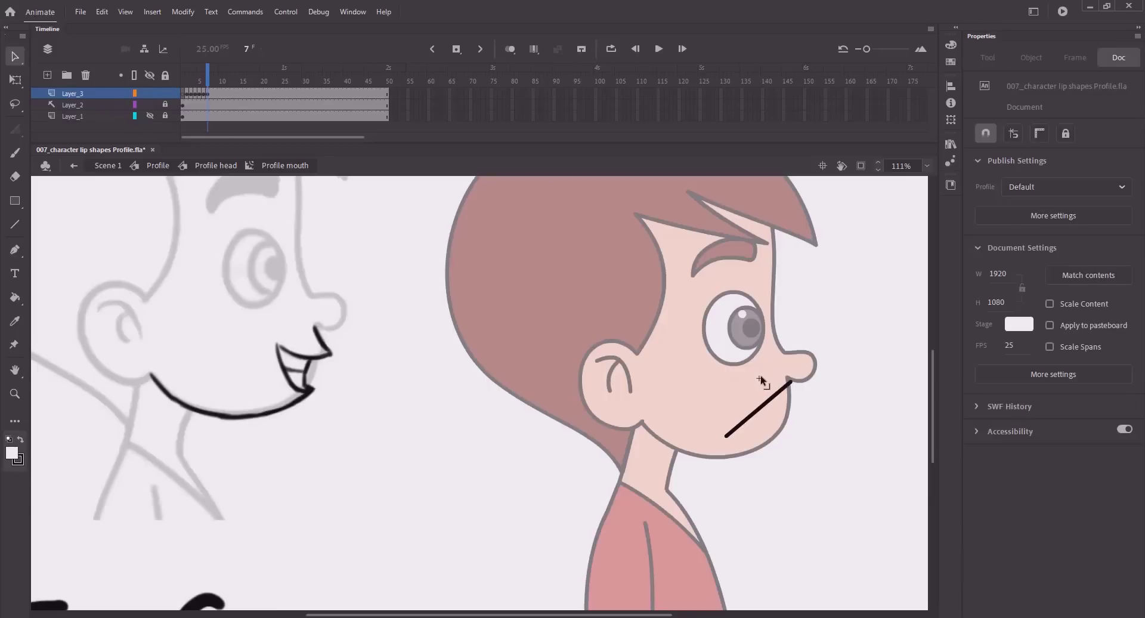
Shape the Z, S line into the upper lip, mouth corner, lower lip and a curved jaw reaching the ear.
{"action": "left_click", "coordinate": [787, 380]}
{"action": "left_click", "coordinate": [778, 414]}
{"action": "left_click_drag", "start_coordinate": [727, 436], "coordinate": [643, 423]}
{"action": "left_click_drag", "start_coordinate": [763, 400], "coordinate": [783, 437]}
{"action": "left_click_drag", "start_coordinate": [788, 425], "coordinate": [745, 393]}
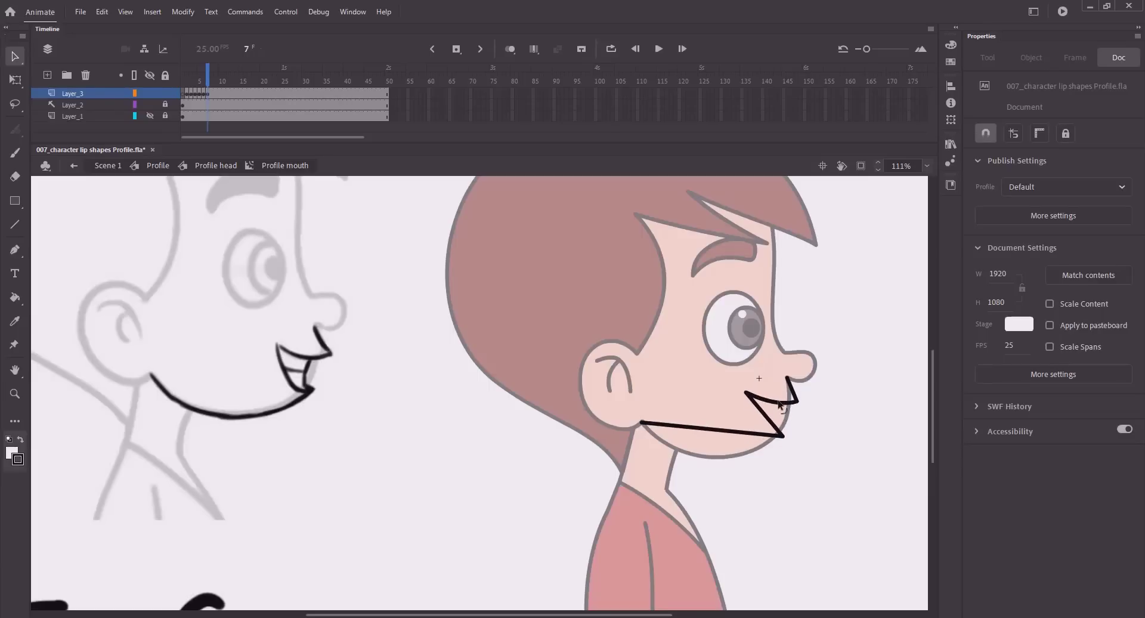
{"action": "left_click_drag", "start_coordinate": [751, 432], "coordinate": [741, 470]}
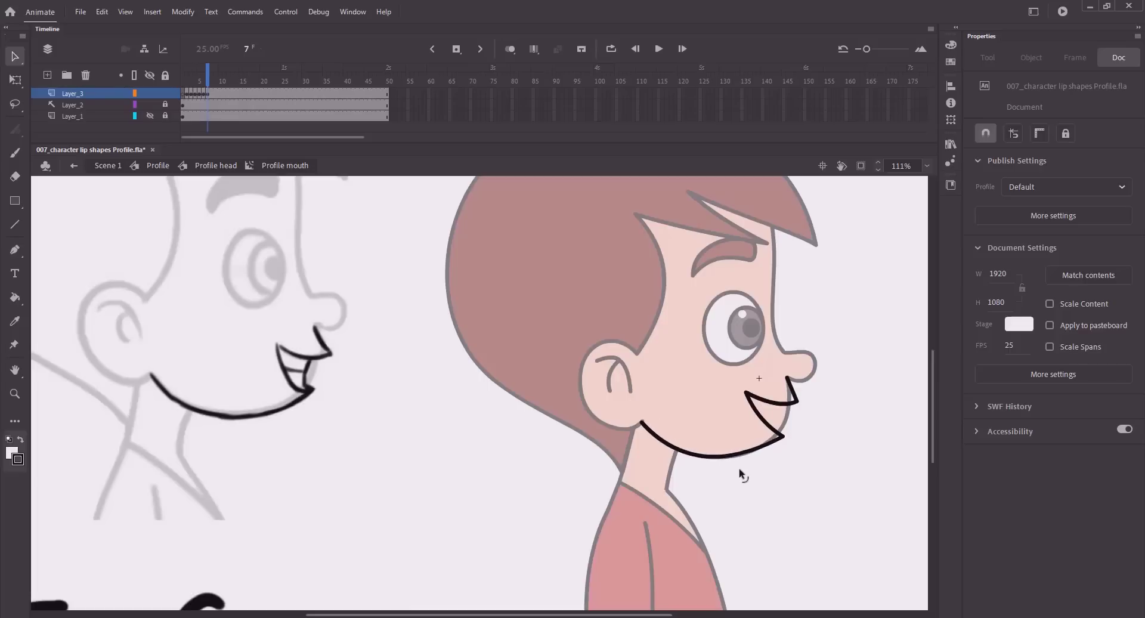
Round the Z, S chin and jaw curve with its anchor handles, align its ear end, and save the file.
{"action": "key", "text": "z"}
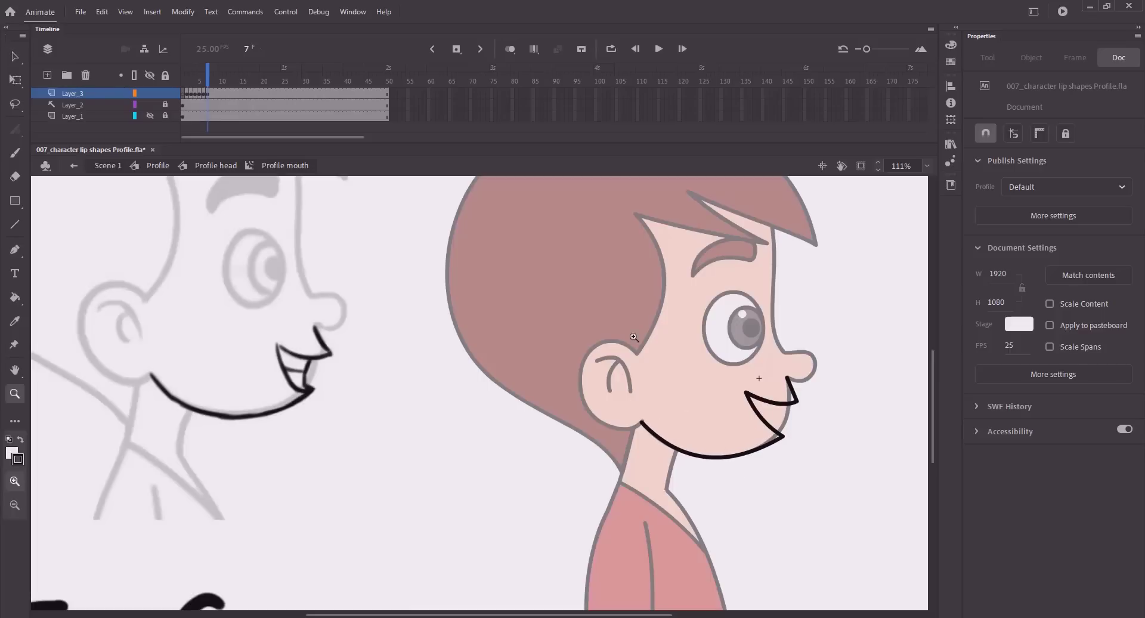
{"action": "left_click_drag", "start_coordinate": [619, 326], "coordinate": [895, 501]}
{"action": "left_click_drag", "start_coordinate": [629, 456], "coordinate": [749, 406]}
{"action": "left_click_drag", "start_coordinate": [713, 432], "coordinate": [631, 377]}
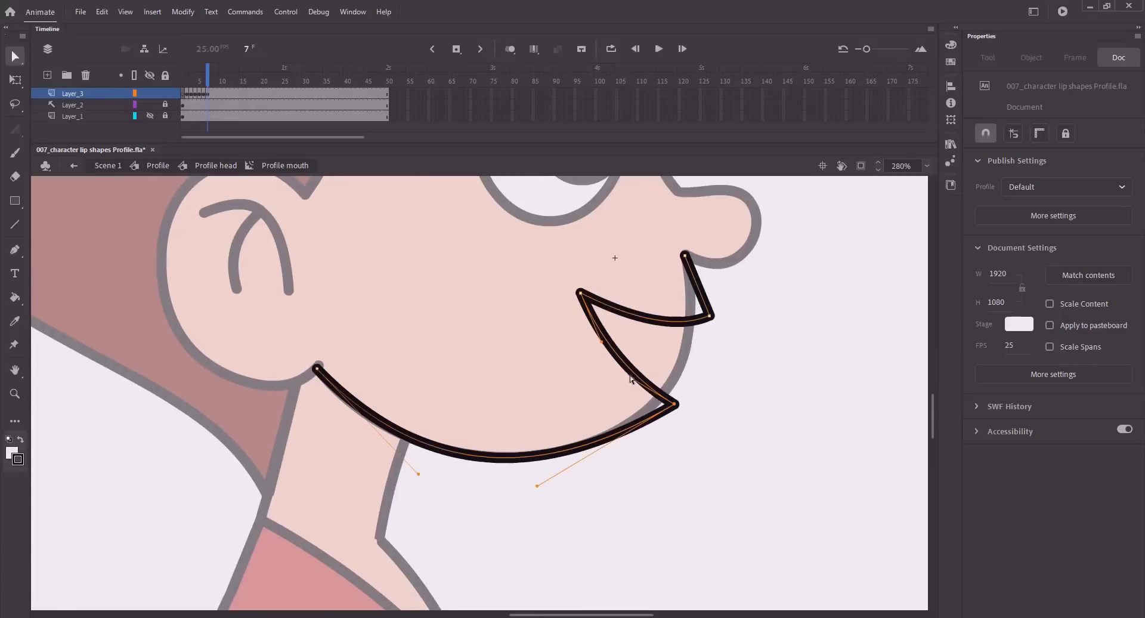
{"action": "left_click_drag", "start_coordinate": [538, 485], "coordinate": [615, 493]}
{"action": "left_click_drag", "start_coordinate": [419, 473], "coordinate": [405, 488]}
{"action": "key", "text": "Up"}
{"action": "key", "text": "Up"}
{"action": "key", "text": "Down"}
{"action": "key", "text": "Down"}
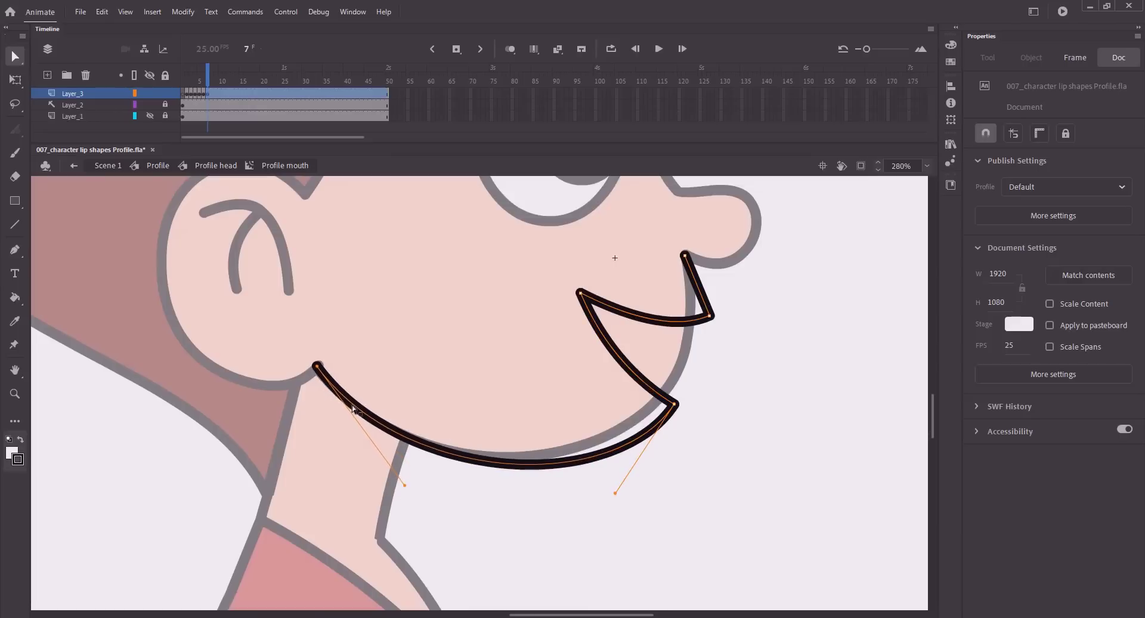
{"action": "key", "text": "Right"}
{"action": "key", "text": "Right"}
{"action": "key", "text": "Left"}
{"action": "key", "text": "v"}
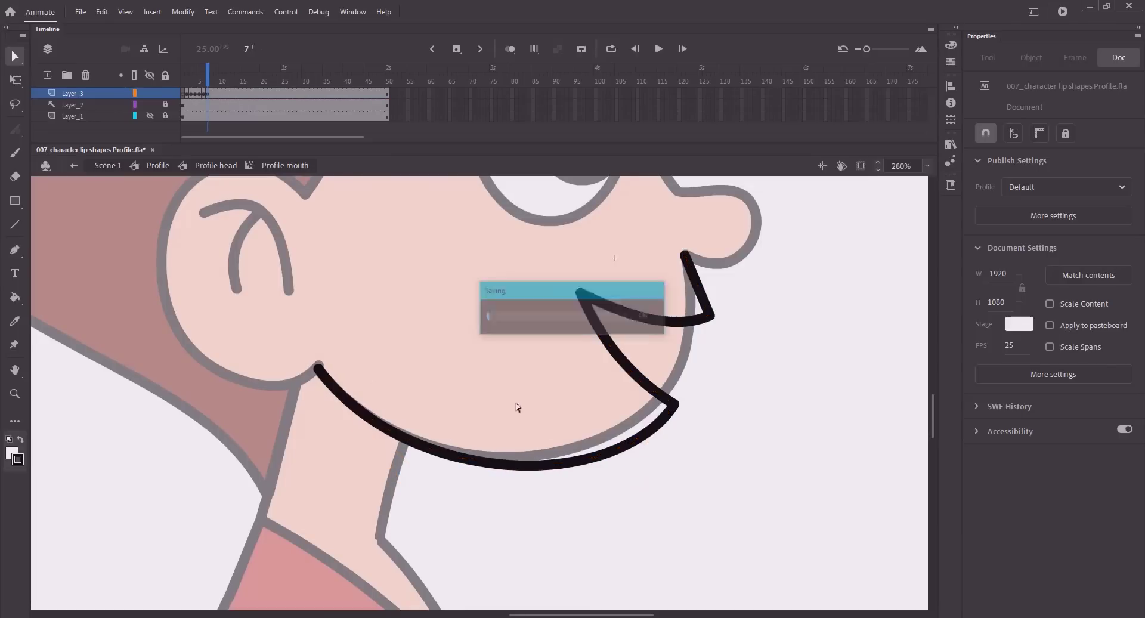
Draw the front edges of the teeth and the curved line dividing upper and lower teeth in the Z, S mouth.
{"action": "mouse_move", "coordinate": [634, 375]}
{"action": "left_mouse_down"}
{"action": "mouse_move", "coordinate": [691, 347]}
{"action": "mouse_move", "coordinate": [669, 339]}
{"action": "mouse_move", "coordinate": [691, 327]}
{"action": "left_mouse_up"}
{"action": "key", "text": "n"}
{"action": "key", "text": "v"}
{"action": "mouse_move", "coordinate": [682, 372]}
{"action": "left_mouse_down"}
{"action": "mouse_move", "coordinate": [664, 394]}
{"action": "mouse_move", "coordinate": [666, 360]}
{"action": "mouse_move", "coordinate": [673, 370]}
{"action": "mouse_move", "coordinate": [598, 331]}
{"action": "mouse_move", "coordinate": [632, 353]}
{"action": "left_mouse_up"}
{"action": "key", "text": "n"}
{"action": "key", "text": "v"}
{"action": "left_click_drag", "start_coordinate": [673, 359], "coordinate": [670, 359]}
Fill the upper and lower teeth of the Z, S mouth with white and save the file.
{"action": "key", "text": "k"}
{"action": "left_click", "coordinate": [618, 334]}
{"action": "left_click", "coordinate": [637, 369]}
{"action": "key", "text": "ctrl+2"}
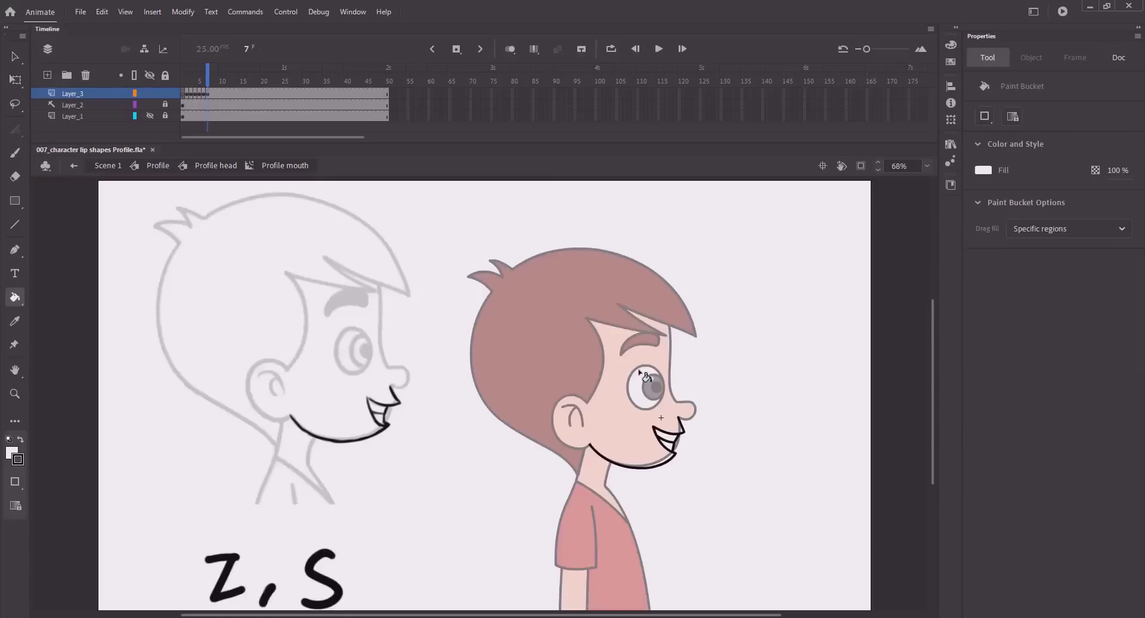
{"action": "scroll", "coordinate": [531, 470], "scroll_direction": "down", "scroll_amount": 5}
{"action": "scroll", "coordinate": [527, 467], "scroll_direction": "up", "scroll_amount": 5}
{"action": "key", "text": "ctrl+s"}
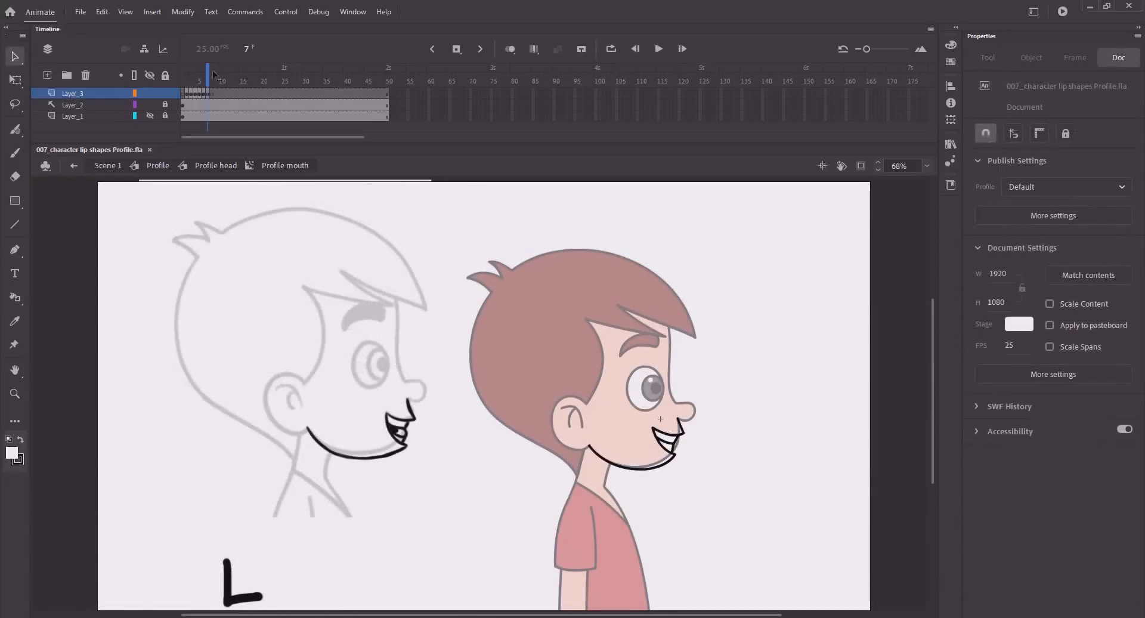
Go to frame 8 and draw a line from under the nose to the base of the ear for the L mouth.
{"action": "left_click", "coordinate": [212, 80]}
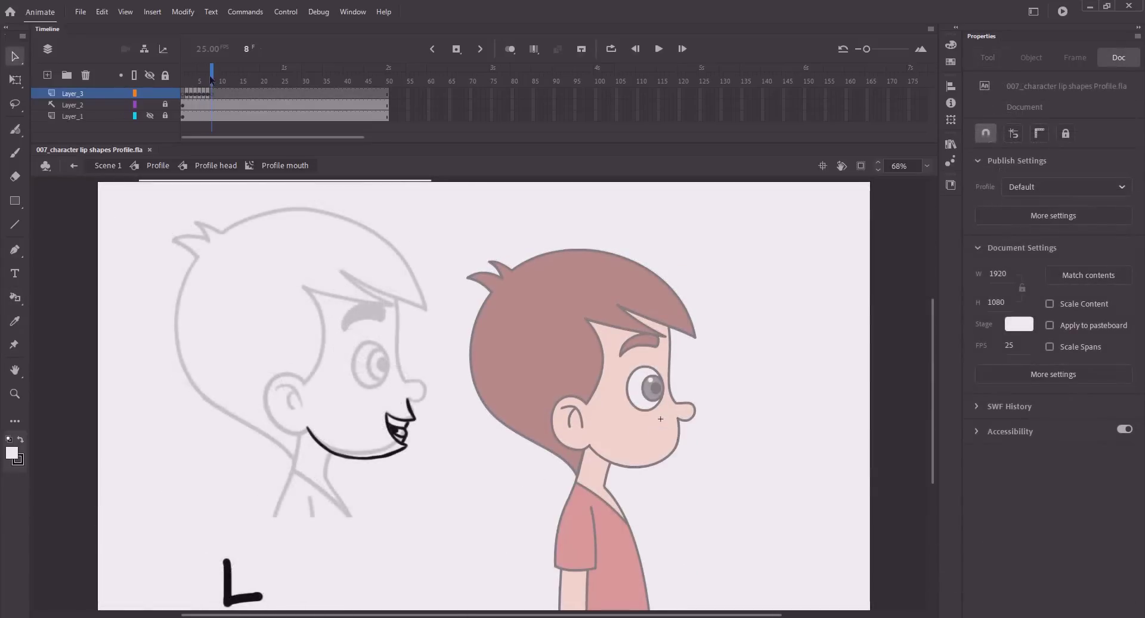
{"action": "key", "text": "z"}
{"action": "left_click_drag", "start_coordinate": [250, 339], "coordinate": [734, 513]}
{"action": "left_click_drag", "start_coordinate": [59, 287], "coordinate": [912, 523]}
{"action": "key", "text": "n"}
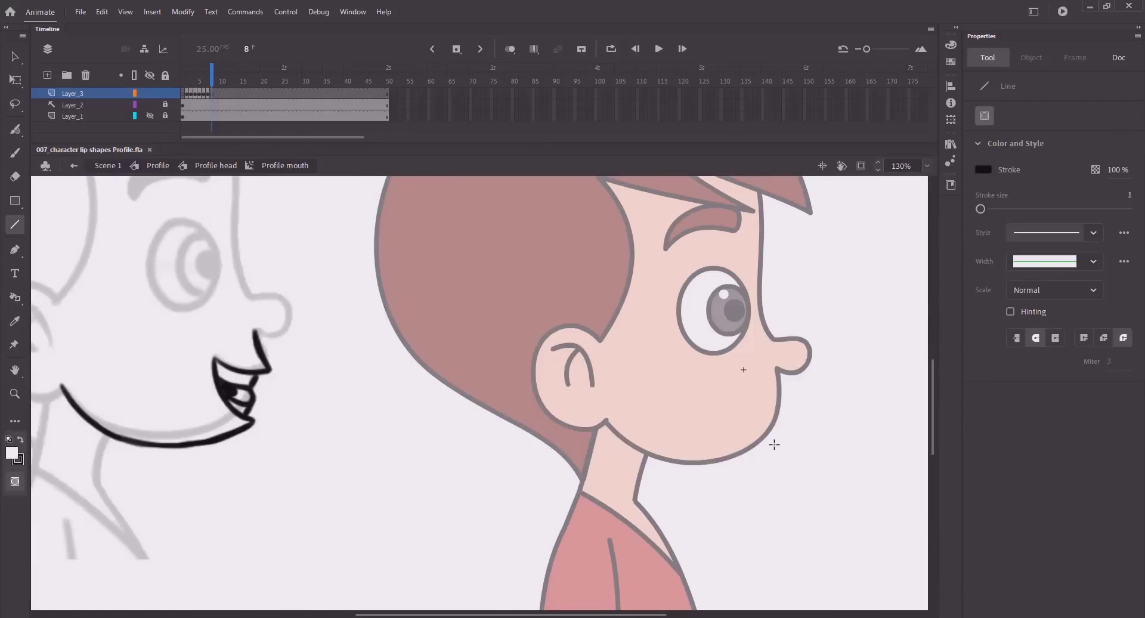
{"action": "mouse_move", "coordinate": [774, 371]}
{"action": "left_mouse_down"}
{"action": "mouse_move", "coordinate": [603, 439]}
{"action": "mouse_move", "coordinate": [606, 421]}
{"action": "left_mouse_up"}
Shape the L line into the upper lip, rounded mouth corner, lower lip and curved jaw.
{"action": "key", "text": "v"}
{"action": "key", "text": "ctrl+s"}
{"action": "left_click_drag", "start_coordinate": [719, 392], "coordinate": [764, 407]}
{"action": "left_click_drag", "start_coordinate": [768, 445], "coordinate": [721, 481]}
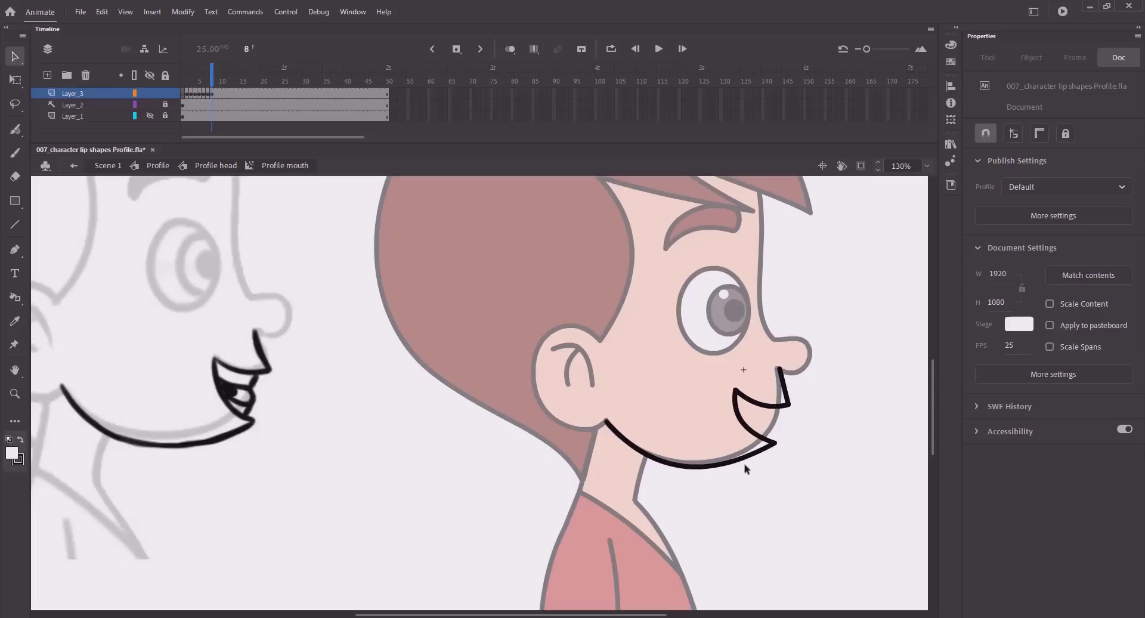
{"action": "left_click_drag", "start_coordinate": [774, 444], "coordinate": [745, 427]}
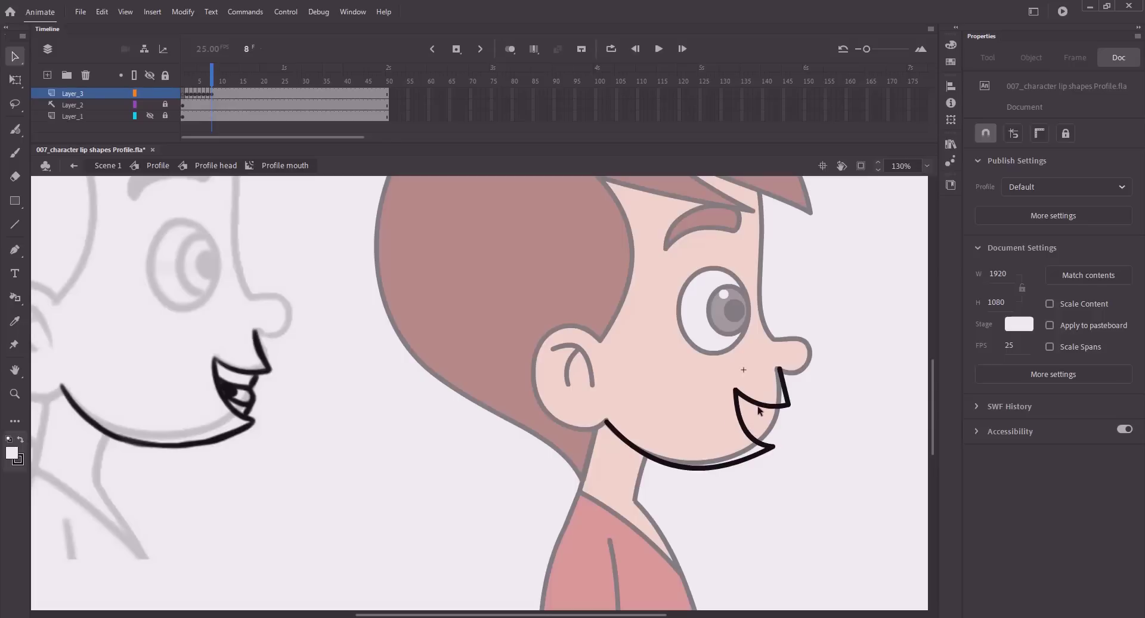
Fine-tune the L mouth's lip tips, round the chin and jaw curve with its anchor handles, and save the file.
{"action": "left_click_drag", "start_coordinate": [787, 399], "coordinate": [786, 404]}
{"action": "key", "text": "ctrl+s"}
{"action": "left_click_drag", "start_coordinate": [774, 446], "coordinate": [774, 442]}
{"action": "key", "text": "ctrl+s"}
{"action": "key", "text": "a"}
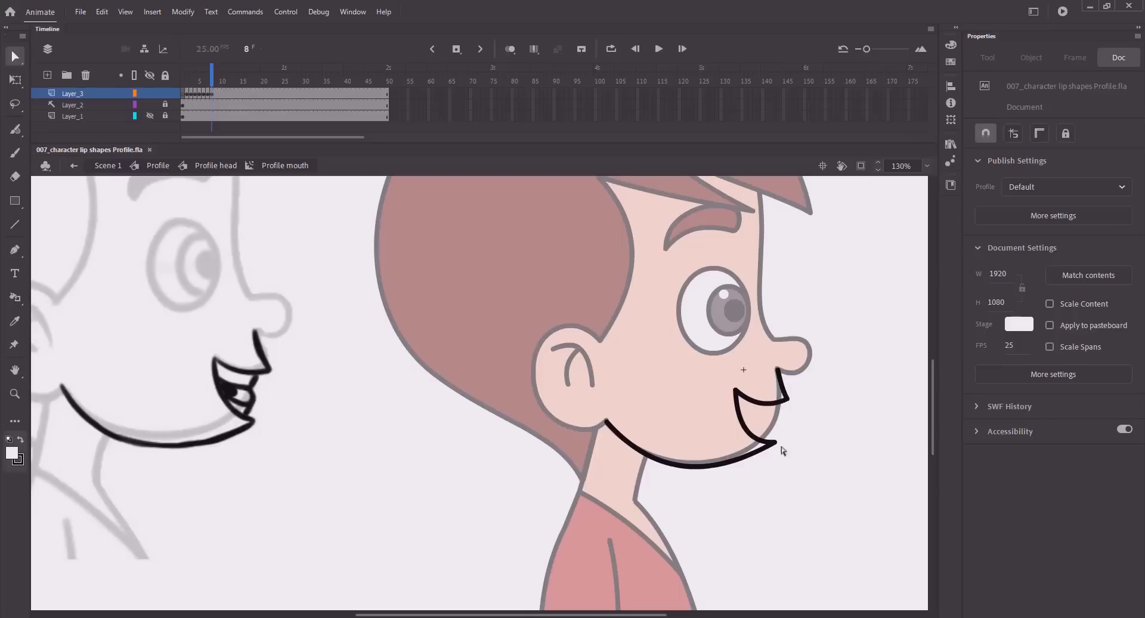
{"action": "left_click", "coordinate": [776, 442]}
{"action": "left_click_drag", "start_coordinate": [707, 481], "coordinate": [742, 480]}
{"action": "left_click_drag", "start_coordinate": [651, 473], "coordinate": [644, 473]}
{"action": "left_click_drag", "start_coordinate": [742, 481], "coordinate": [733, 477]}
{"action": "key", "text": "ctrl+s"}
Draw a line with a thinner stroke and shape it into the lower and front edges of the L mouth's upper teeth.
{"action": "key", "text": "n"}
{"action": "left_click", "coordinate": [1130, 194]}
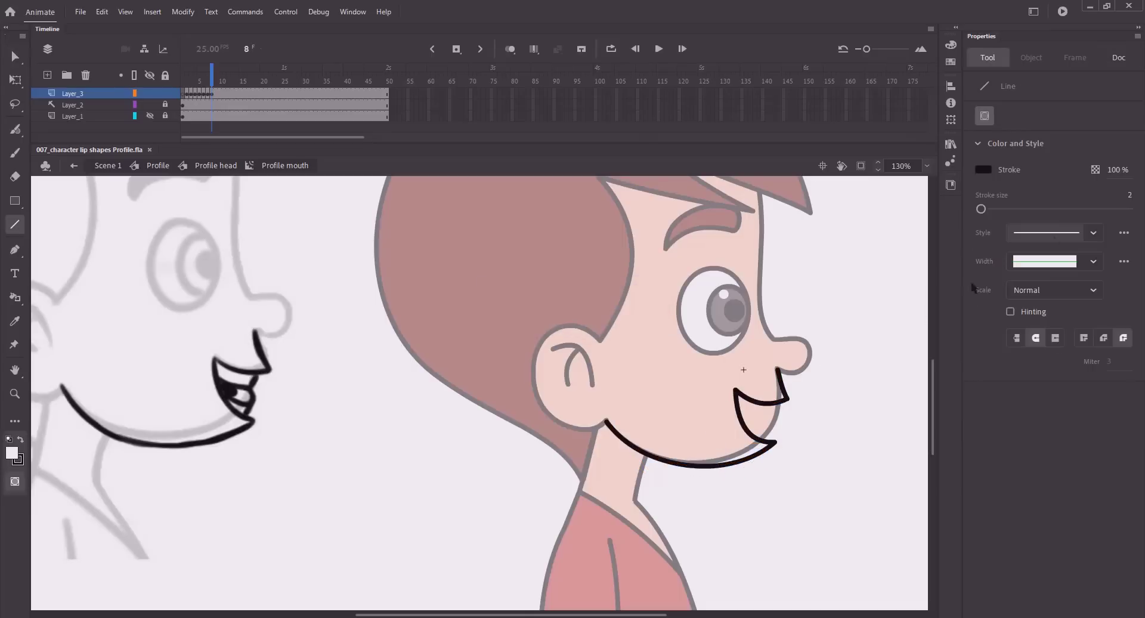
{"action": "key", "text": "z"}
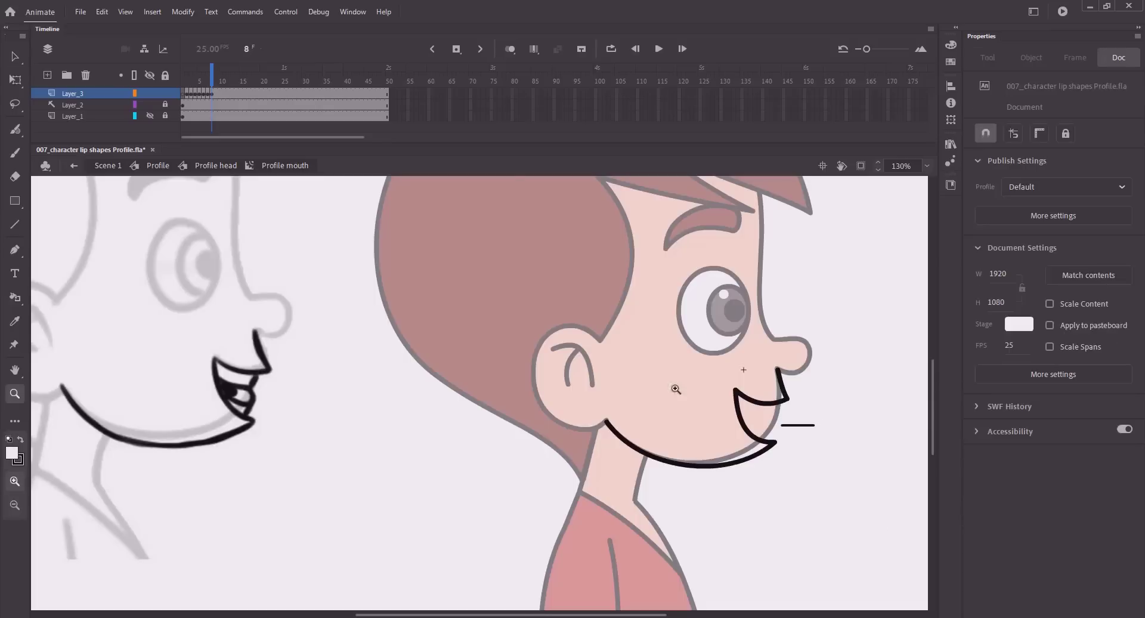
{"action": "left_click_drag", "start_coordinate": [634, 348], "coordinate": [808, 484]}
{"action": "key", "text": "v"}
{"action": "left_click_drag", "start_coordinate": [586, 362], "coordinate": [596, 358]}
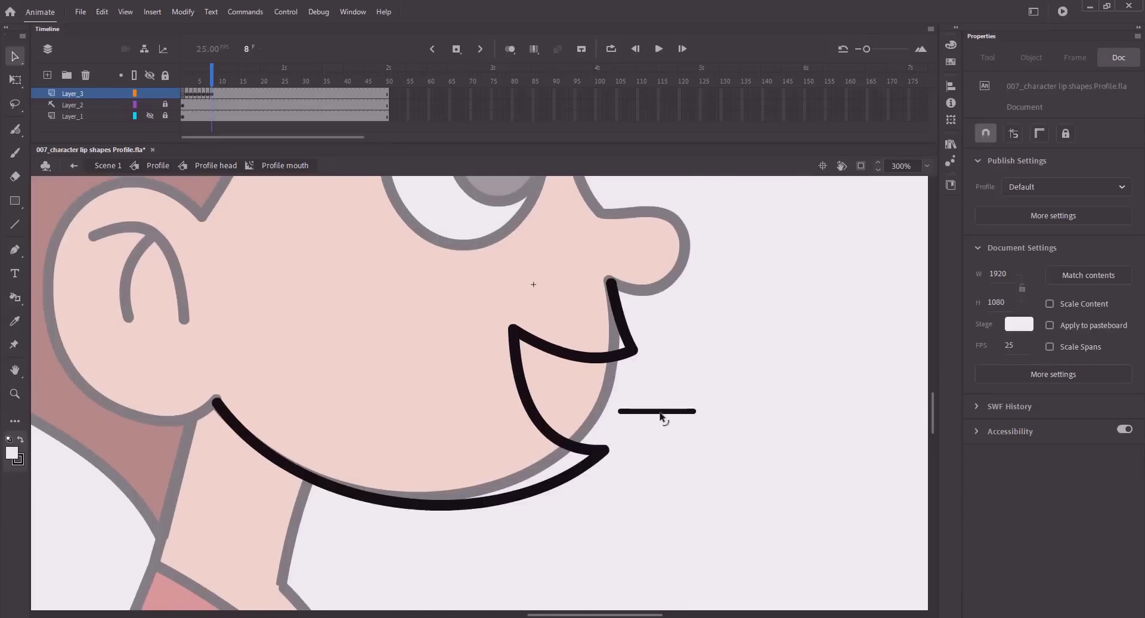
{"action": "left_click_drag", "start_coordinate": [660, 413], "coordinate": [521, 366]}
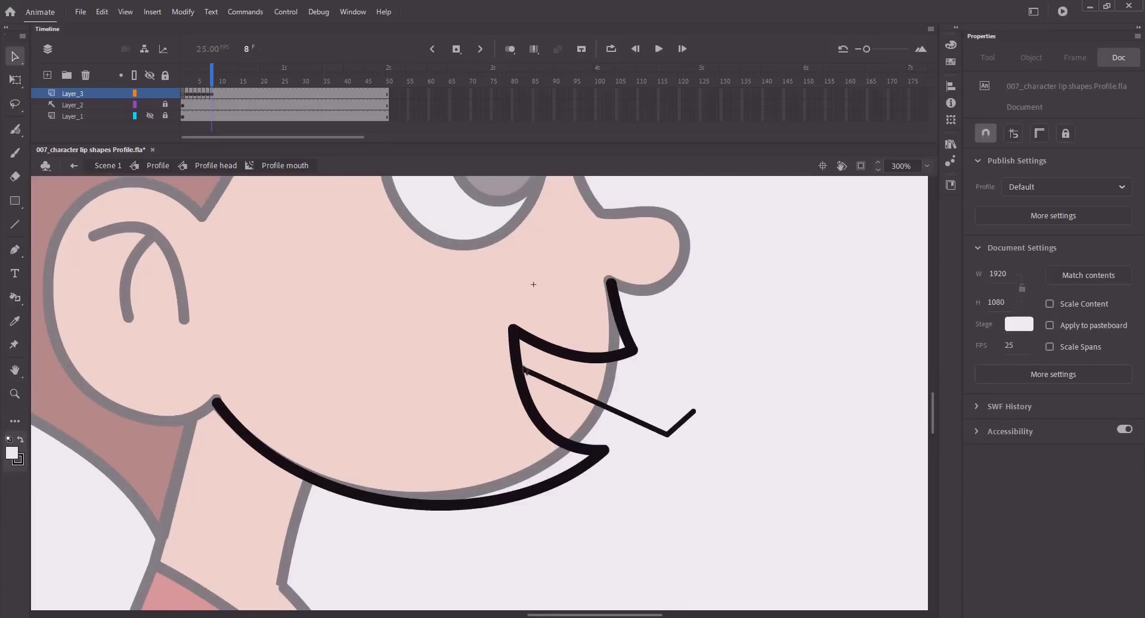
{"action": "left_click_drag", "start_coordinate": [662, 435], "coordinate": [599, 403]}
{"action": "left_click_drag", "start_coordinate": [693, 410], "coordinate": [614, 360]}
{"action": "mouse_move", "coordinate": [601, 400]}
{"action": "left_mouse_down"}
{"action": "mouse_move", "coordinate": [603, 390]}
{"action": "mouse_move", "coordinate": [581, 392]}
{"action": "left_mouse_up"}
Add the lower teeth edges and the curved tongue outline inside the L mouth with thin lines.
{"action": "key", "text": "space"}
{"action": "left_click_drag", "start_coordinate": [317, 392], "coordinate": [859, 370]}
{"action": "mouse_move", "coordinate": [319, 382]}
{"action": "left_mouse_down"}
{"action": "mouse_move", "coordinate": [792, 341]}
{"action": "mouse_move", "coordinate": [785, 424]}
{"action": "mouse_move", "coordinate": [241, 418]}
{"action": "left_mouse_up"}
{"action": "left_click_drag", "start_coordinate": [820, 420], "coordinate": [371, 409]}
{"action": "left_click_drag", "start_coordinate": [633, 396], "coordinate": [638, 392]}
{"action": "left_click_drag", "start_coordinate": [608, 391], "coordinate": [610, 395]}
{"action": "key", "text": "space"}
{"action": "left_click_drag", "start_coordinate": [334, 381], "coordinate": [901, 388]}
{"action": "left_click_drag", "start_coordinate": [123, 371], "coordinate": [455, 384]}
{"action": "left_click_drag", "start_coordinate": [555, 392], "coordinate": [83, 355]}
{"action": "mouse_move", "coordinate": [871, 486]}
{"action": "left_mouse_down"}
{"action": "mouse_move", "coordinate": [514, 448]}
{"action": "mouse_move", "coordinate": [490, 458]}
{"action": "left_mouse_up"}
{"action": "key", "text": "v"}
{"action": "mouse_move", "coordinate": [665, 384]}
{"action": "left_mouse_down"}
{"action": "mouse_move", "coordinate": [659, 410]}
{"action": "mouse_move", "coordinate": [656, 386]}
{"action": "mouse_move", "coordinate": [667, 383]}
{"action": "mouse_move", "coordinate": [646, 379]}
{"action": "mouse_move", "coordinate": [690, 381]}
{"action": "mouse_move", "coordinate": [673, 350]}
{"action": "mouse_move", "coordinate": [677, 387]}
{"action": "mouse_move", "coordinate": [662, 400]}
{"action": "mouse_move", "coordinate": [680, 370]}
{"action": "mouse_move", "coordinate": [639, 345]}
{"action": "mouse_move", "coordinate": [639, 375]}
{"action": "mouse_move", "coordinate": [650, 363]}
{"action": "left_mouse_up"}
{"action": "key", "text": "n"}
{"action": "key", "text": "v"}
{"action": "key", "text": "n"}
{"action": "key", "text": "v"}
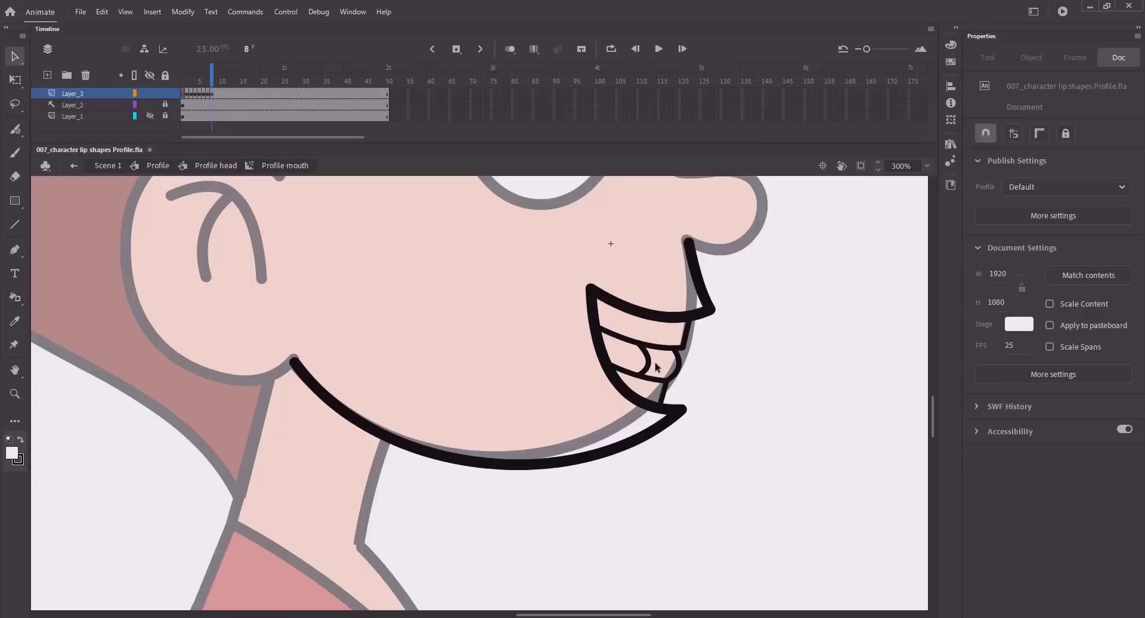
Fill the upper and lower teeth of the L mouth with white and save the file.
{"action": "key", "text": "k"}
{"action": "key", "text": "v"}
{"action": "key", "text": "k"}
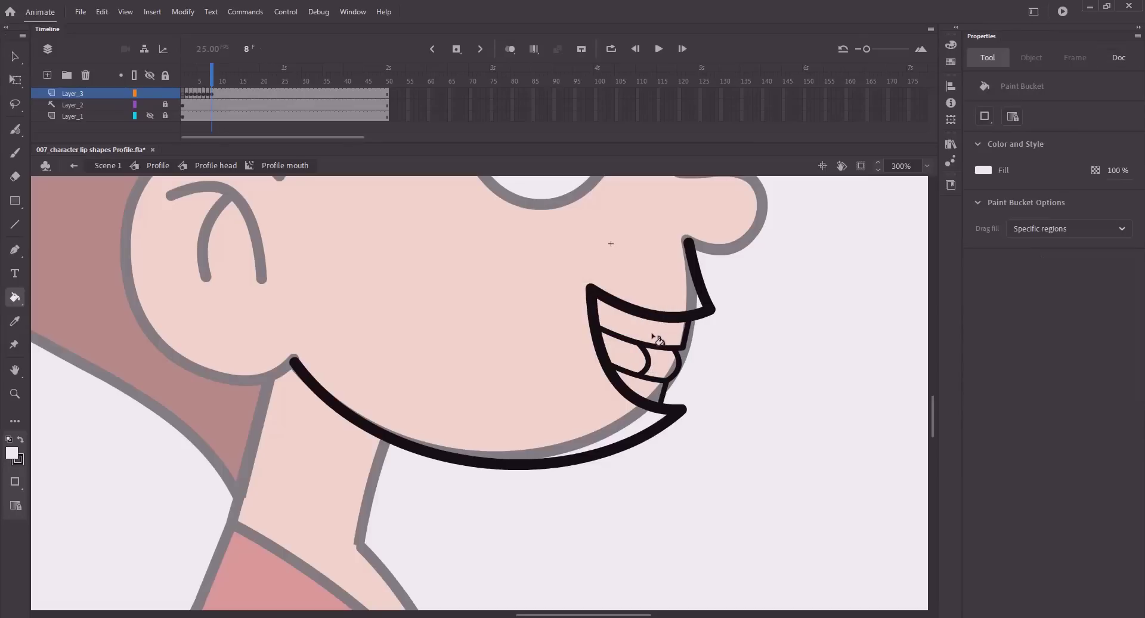
{"action": "key", "text": "v"}
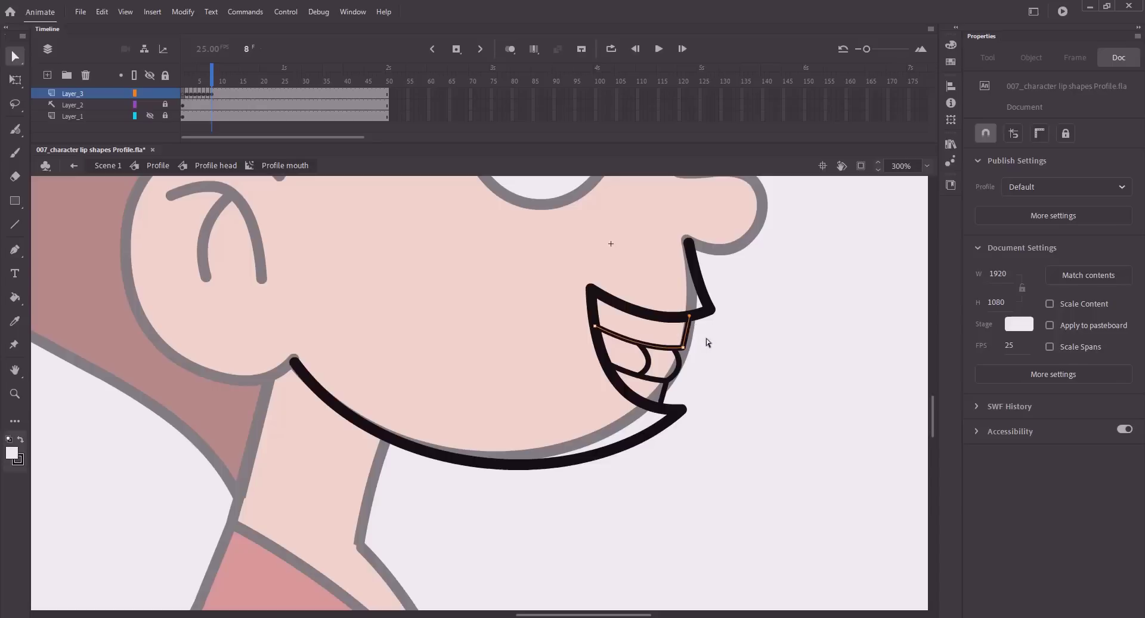
{"action": "left_click", "coordinate": [674, 322]}
{"action": "left_click", "coordinate": [740, 375]}
{"action": "key", "text": "k"}
{"action": "left_click", "coordinate": [667, 337]}
{"action": "left_click", "coordinate": [652, 396]}
{"action": "key", "text": "ctrl+s"}
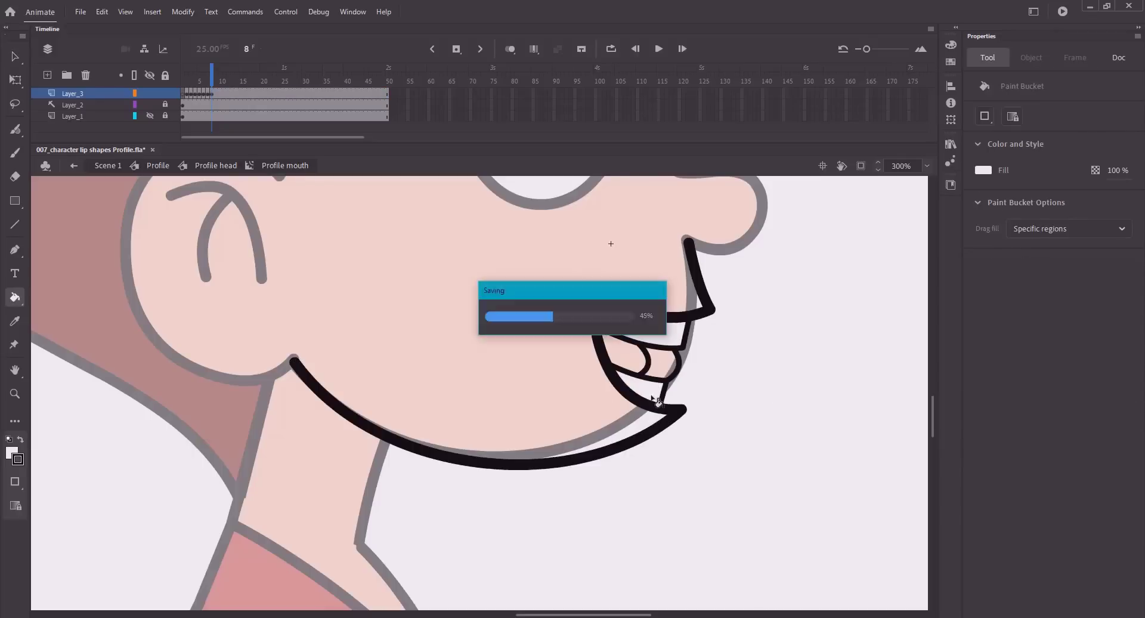
Choose a bright red fill colour and fill the tongue of the L mouth with it.
{"action": "key", "text": "n"}
{"action": "key", "text": "k"}
{"action": "left_click", "coordinate": [983, 170]}
{"action": "left_click", "coordinate": [864, 261]}
{"action": "left_click", "coordinate": [661, 365]}
Sample the dark red mouth interior on frame 2 as the fill colour.
{"action": "key", "text": "comma"}
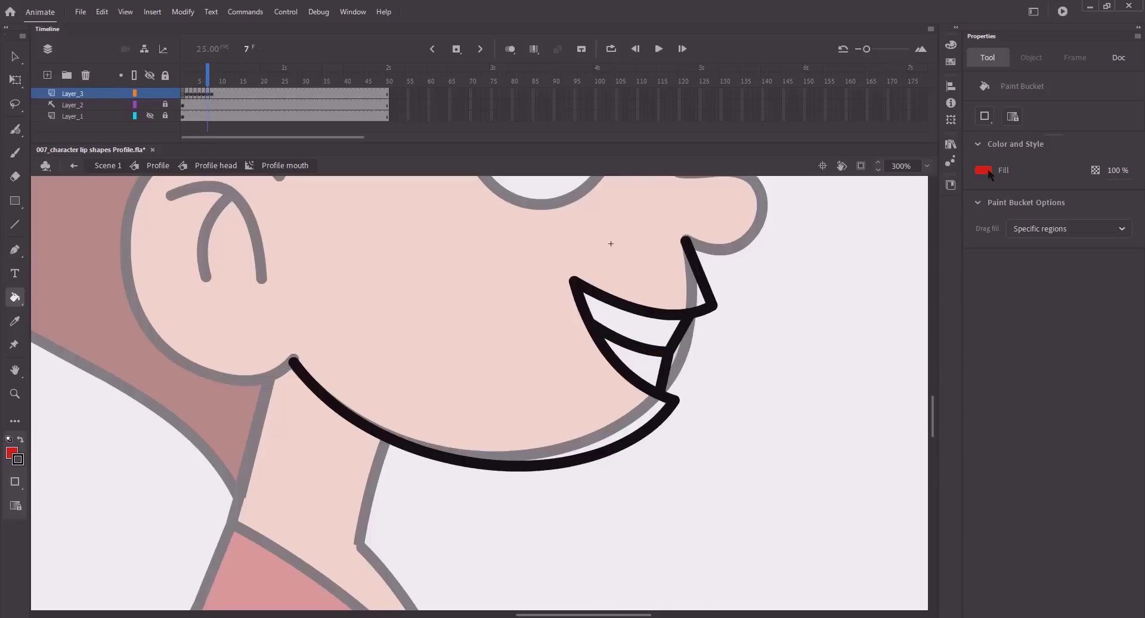
{"action": "left_click", "coordinate": [983, 170]}
{"action": "key", "text": "comma"}
{"action": "key", "text": "comma"}
{"action": "left_click", "coordinate": [812, 368]}
{"action": "key", "text": "comma"}
{"action": "key", "text": "comma"}
{"action": "key", "text": "comma"}
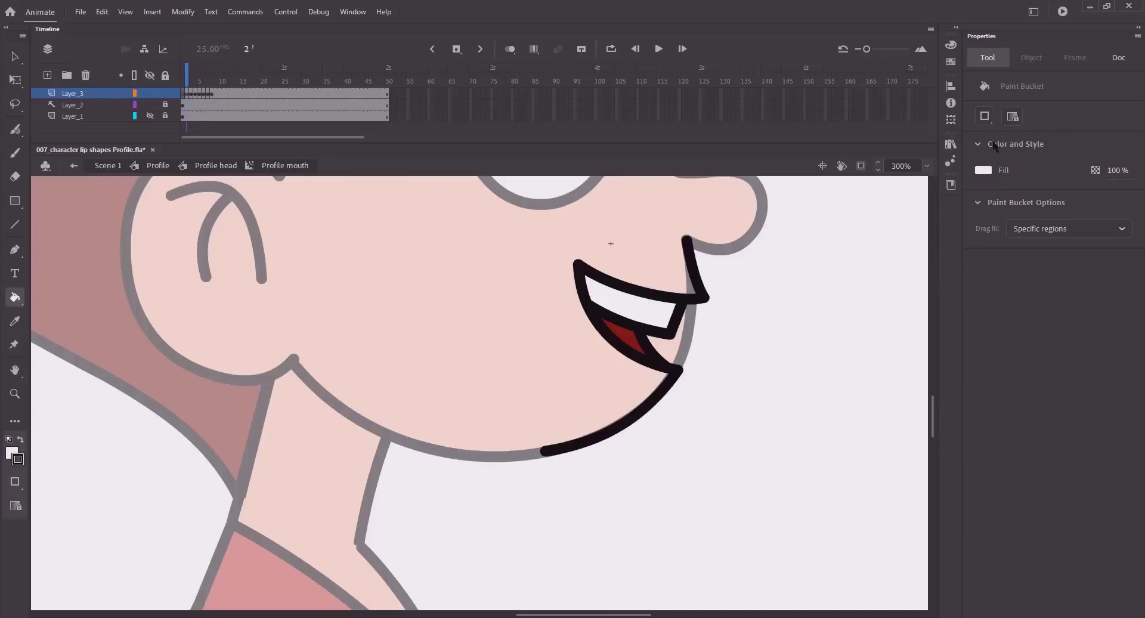
{"action": "left_click", "coordinate": [983, 170]}
{"action": "left_click", "coordinate": [624, 331]}
Return to the L mouth, fill the interior behind the tongue with dark red, and save the file.
{"action": "key", "text": "period"}
{"action": "key", "text": "period"}
{"action": "key", "text": "period"}
{"action": "key", "text": "period"}
{"action": "key", "text": "period"}
{"action": "key", "text": "period"}
{"action": "key", "text": "period"}
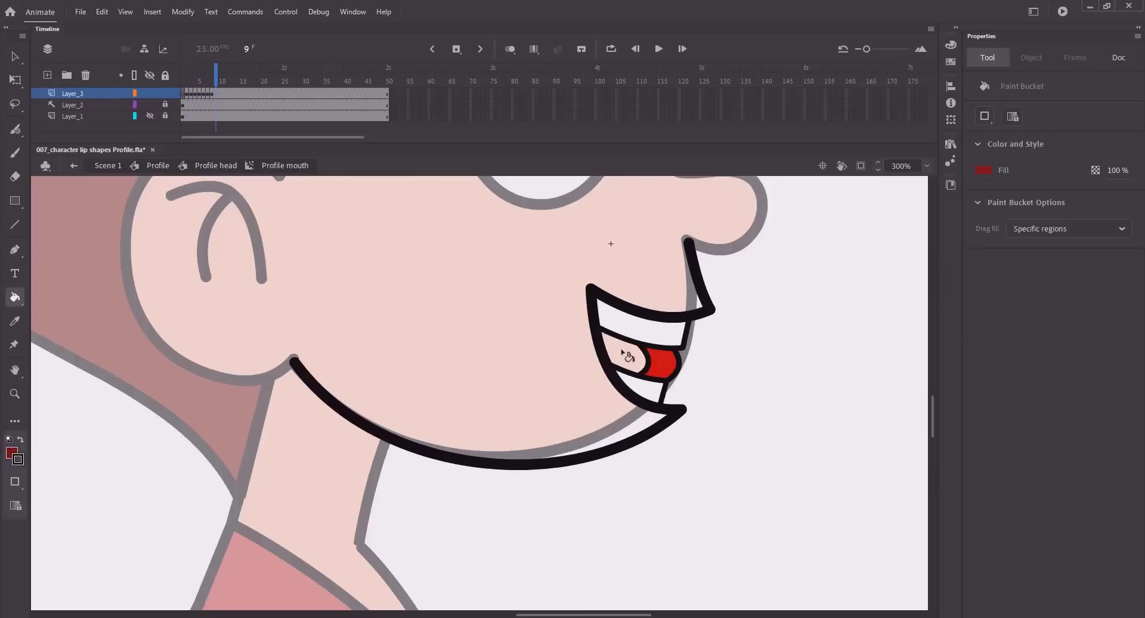
{"action": "key", "text": "v"}
{"action": "key", "text": "ctrl+s"}
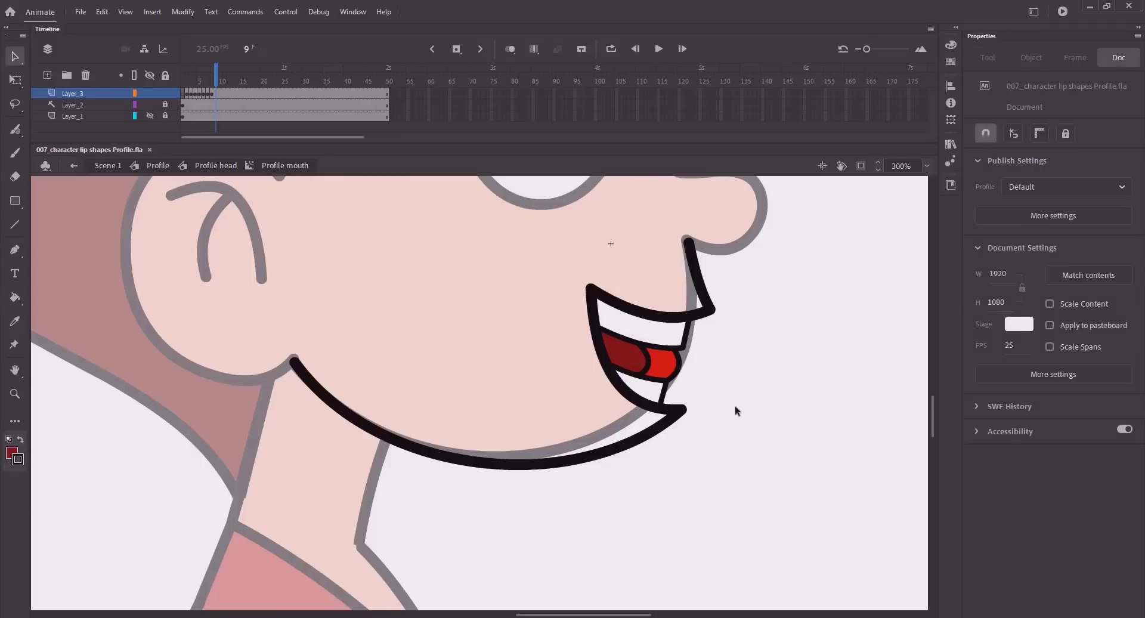
Insert a blank keyframe at frame 9 and draw a short diagonal line on the lower cheek for the N mouth.
{"action": "key", "text": "ctrl+2"}
{"action": "key", "text": "F7"}
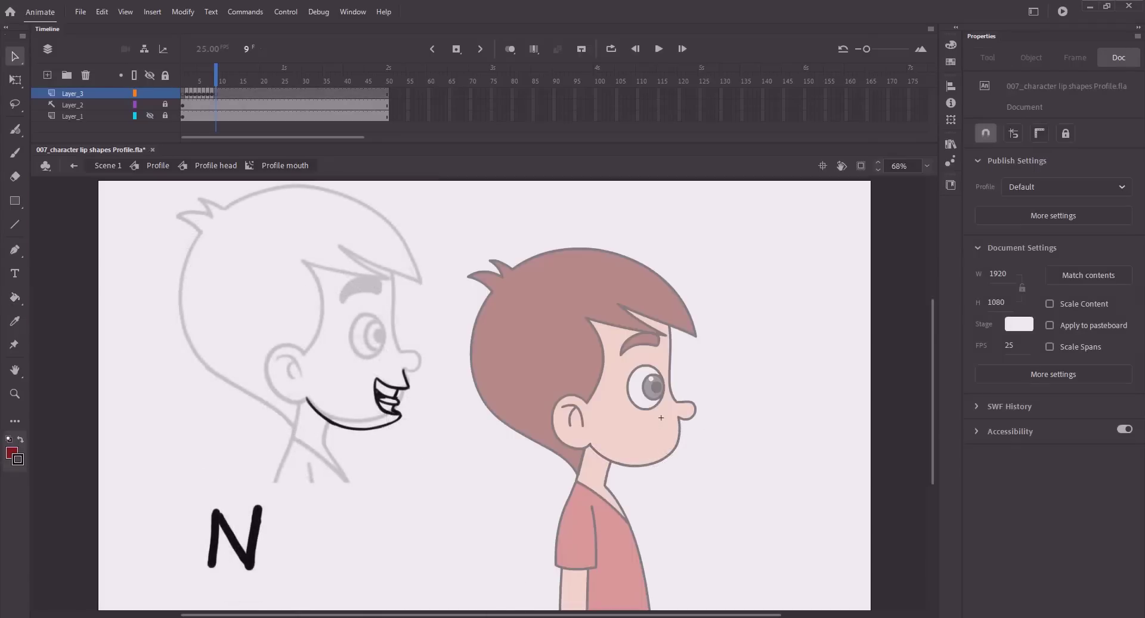
{"action": "key", "text": "z"}
{"action": "left_click_drag", "start_coordinate": [269, 358], "coordinate": [702, 531]}
{"action": "left_click_drag", "start_coordinate": [287, 317], "coordinate": [682, 489]}
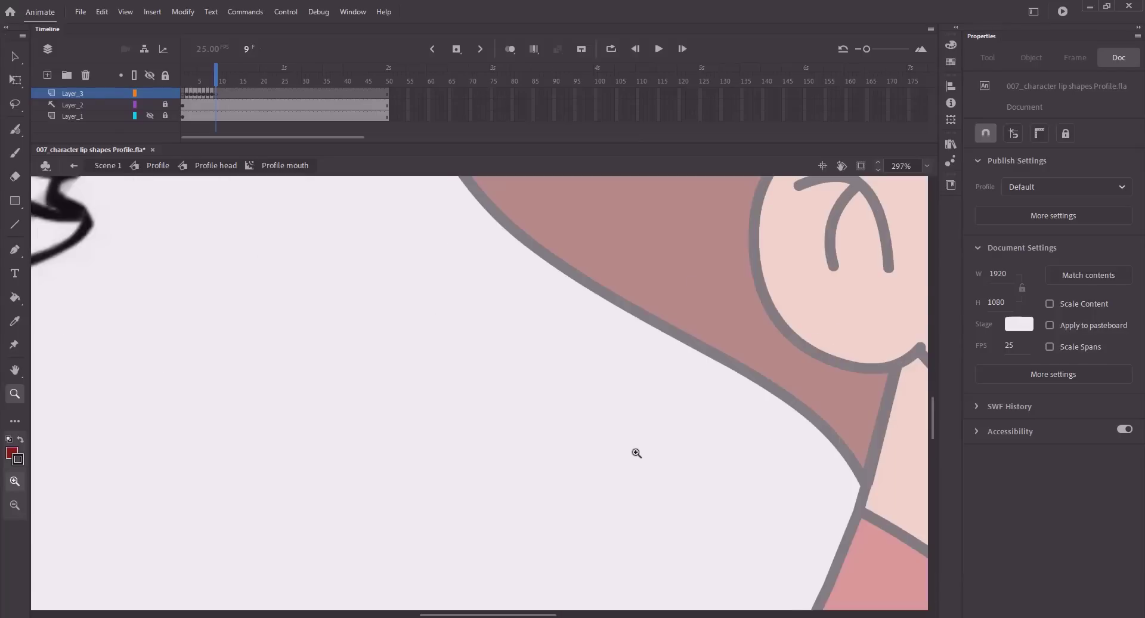
{"action": "key", "text": "ctrl+minus"}
{"action": "key", "text": "ctrl+minus"}
{"action": "left_click_drag", "start_coordinate": [636, 456], "coordinate": [653, 491]}
{"action": "left_click_drag", "start_coordinate": [287, 301], "coordinate": [843, 540]}
{"action": "key", "text": "n"}
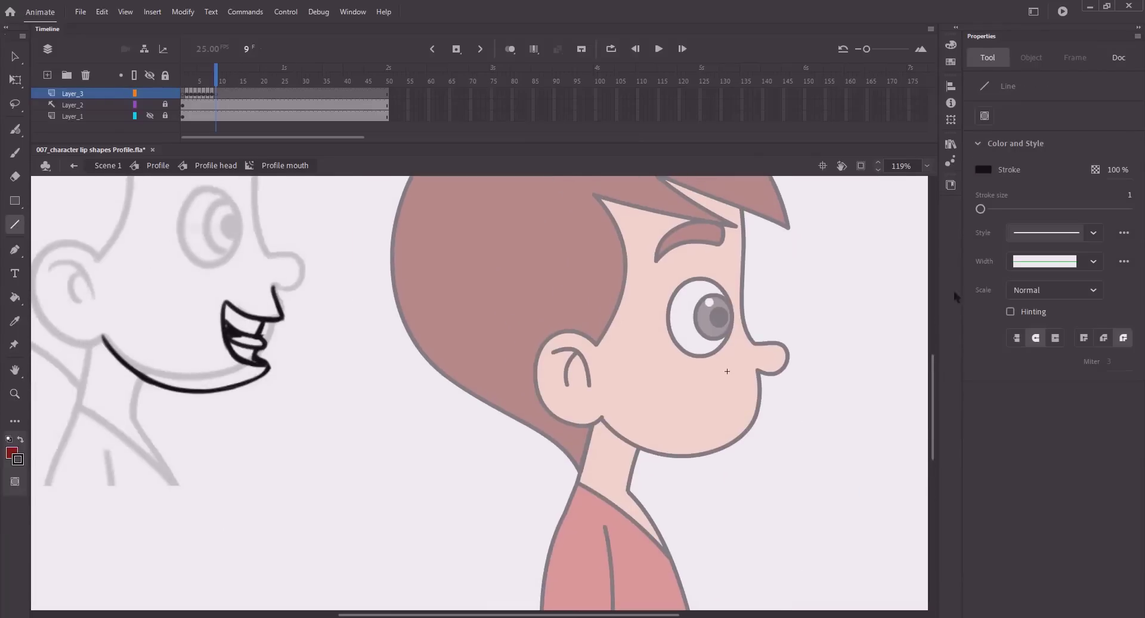
{"action": "left_click_drag", "start_coordinate": [740, 385], "coordinate": [691, 415]}
Stretch the N line from under the nose to the ear and shape it into lips, mouth opening and jaw.
{"action": "key", "text": "v"}
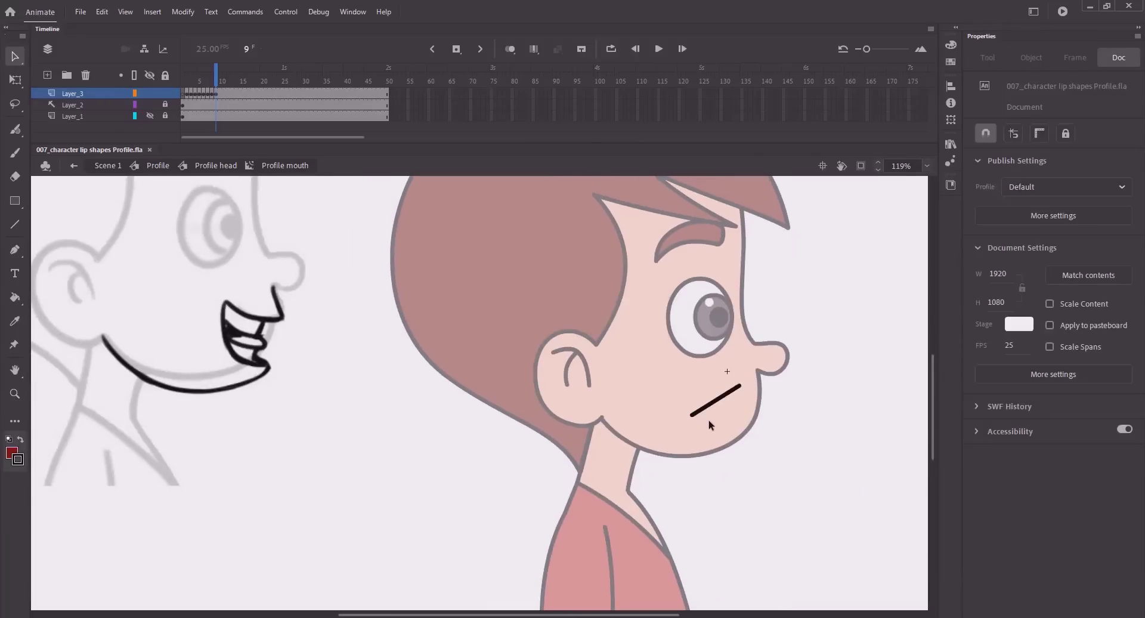
{"action": "left_click_drag", "start_coordinate": [741, 385], "coordinate": [758, 371]}
{"action": "left_click_drag", "start_coordinate": [691, 415], "coordinate": [602, 419]}
{"action": "left_click_drag", "start_coordinate": [680, 396], "coordinate": [705, 394]}
{"action": "left_click_drag", "start_coordinate": [692, 437], "coordinate": [687, 470]}
{"action": "left_click_drag", "start_coordinate": [742, 449], "coordinate": [750, 448]}
{"action": "left_click_drag", "start_coordinate": [649, 456], "coordinate": [644, 455]}
Refine the N mouth's corner and lower lip, round the jaw curve with its anchor handles, and save the file.
{"action": "left_click_drag", "start_coordinate": [729, 425], "coordinate": [716, 433]}
{"action": "mouse_move", "coordinate": [705, 394]}
{"action": "left_mouse_down"}
{"action": "mouse_move", "coordinate": [741, 406]}
{"action": "mouse_move", "coordinate": [715, 388]}
{"action": "left_mouse_up"}
{"action": "left_click_drag", "start_coordinate": [752, 448], "coordinate": [735, 434]}
{"action": "left_click_drag", "start_coordinate": [694, 477], "coordinate": [731, 476]}
{"action": "left_click_drag", "start_coordinate": [642, 468], "coordinate": [639, 474]}
{"action": "key", "text": "ctrl+s"}
Nudge the inner corner of the N mouth slightly upward.
{"action": "left_click", "coordinate": [717, 388]}
{"action": "key", "text": "Up"}
{"action": "key", "text": "Up"}
{"action": "key", "text": "Up"}
{"action": "left_click", "coordinate": [685, 415]}
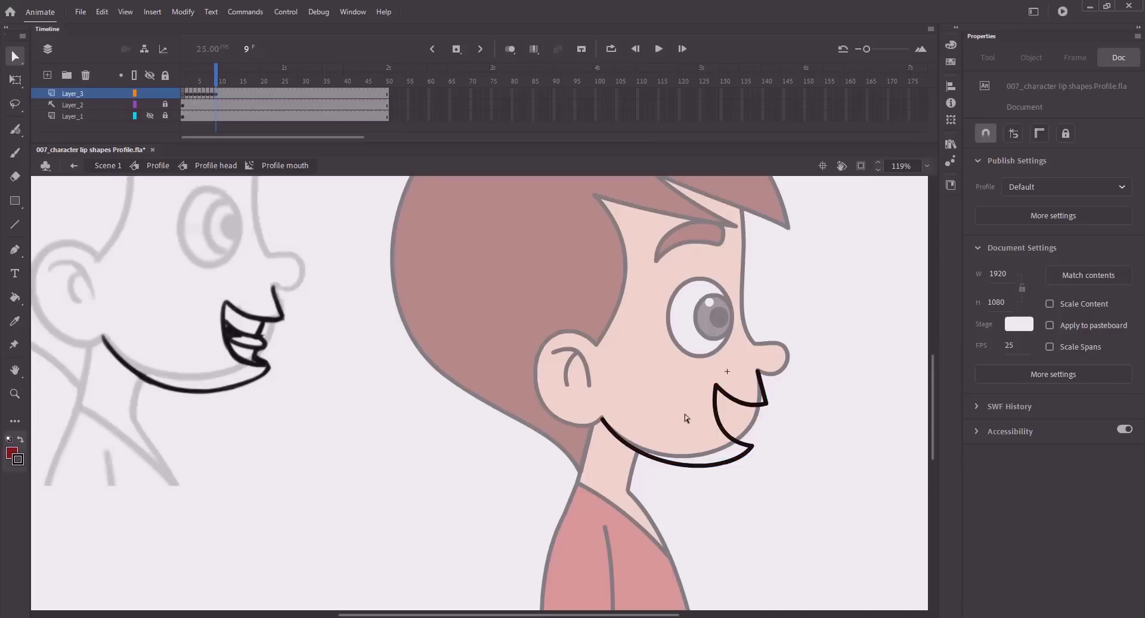
{"action": "left_click_drag", "start_coordinate": [661, 331], "coordinate": [874, 583]}
{"action": "left_click_drag", "start_coordinate": [795, 470], "coordinate": [865, 494]}
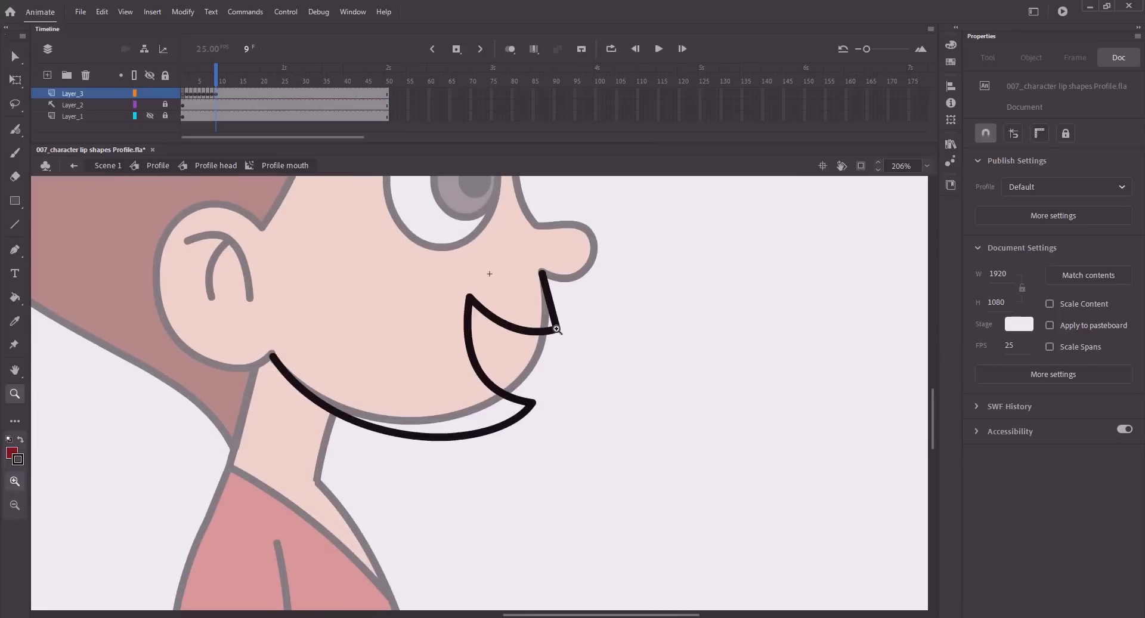
Nudge the front corner of the N mouth's upper lip slightly upward.
{"action": "key", "text": "a"}
{"action": "left_click", "coordinate": [556, 330]}
{"action": "key", "text": "Up"}
{"action": "key", "text": "Up"}
{"action": "key", "text": "Up"}
{"action": "key", "text": "Up"}
{"action": "key", "text": "Up"}
{"action": "key", "text": "Up"}
{"action": "key", "text": "Up"}
{"action": "key", "text": "Up"}
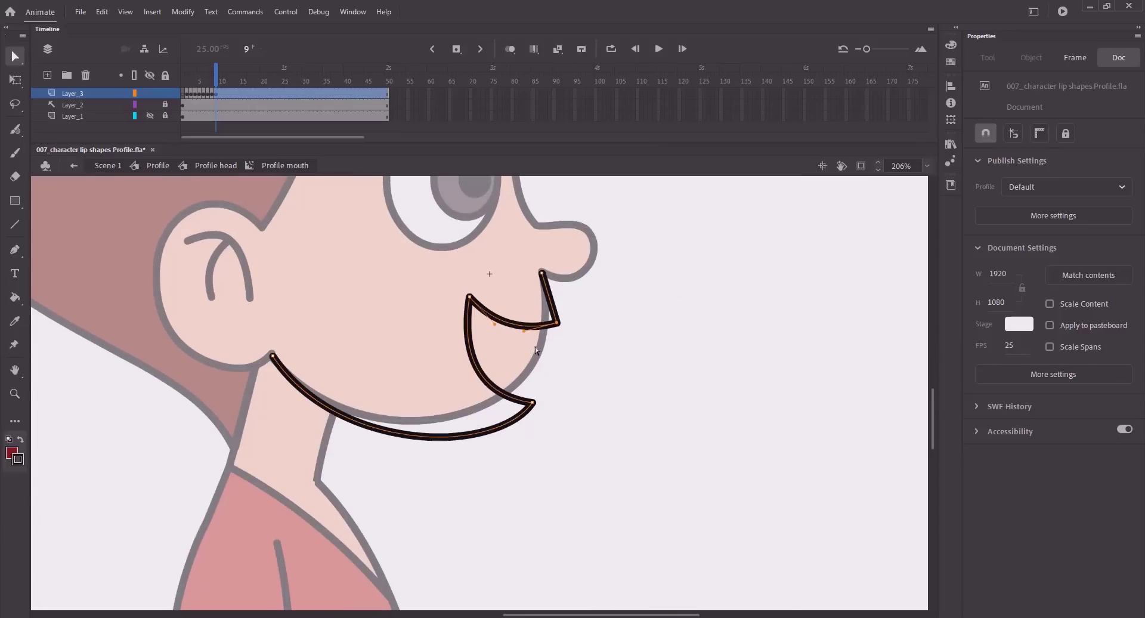
{"action": "left_click", "coordinate": [565, 344]}
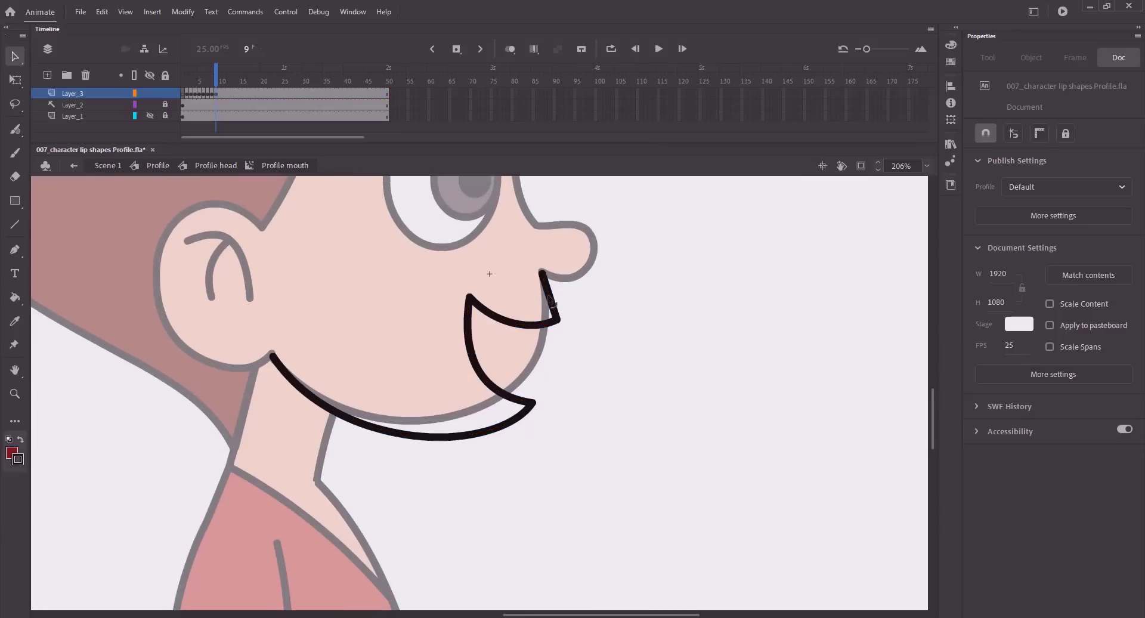
Draw the upper teeth outline inside the N mouth and undo the last unwanted adjustments.
{"action": "key", "text": "n"}
{"action": "mouse_move", "coordinate": [534, 353]}
{"action": "left_mouse_down"}
{"action": "mouse_move", "coordinate": [581, 360]}
{"action": "mouse_move", "coordinate": [570, 387]}
{"action": "mouse_move", "coordinate": [470, 334]}
{"action": "left_mouse_up"}
{"action": "key", "text": "v"}
{"action": "left_click_drag", "start_coordinate": [581, 361], "coordinate": [541, 326]}
{"action": "left_click_drag", "start_coordinate": [570, 387], "coordinate": [539, 328]}
{"action": "key", "text": "ctrl+z"}
{"action": "key", "text": "ctrl+z"}
Draw the lower teeth outline inside the N mouth, straighten its front edge, and save the file.
{"action": "mouse_move", "coordinate": [570, 386]}
{"action": "left_mouse_down"}
{"action": "mouse_move", "coordinate": [533, 353]}
{"action": "mouse_move", "coordinate": [532, 381]}
{"action": "mouse_move", "coordinate": [480, 367]}
{"action": "mouse_move", "coordinate": [515, 395]}
{"action": "mouse_move", "coordinate": [520, 373]}
{"action": "mouse_move", "coordinate": [505, 375]}
{"action": "mouse_move", "coordinate": [515, 374]}
{"action": "left_mouse_up"}
{"action": "key", "text": "n"}
{"action": "key", "text": "v"}
{"action": "left_click", "coordinate": [515, 389]}
{"action": "left_click", "coordinate": [1058, 504]}
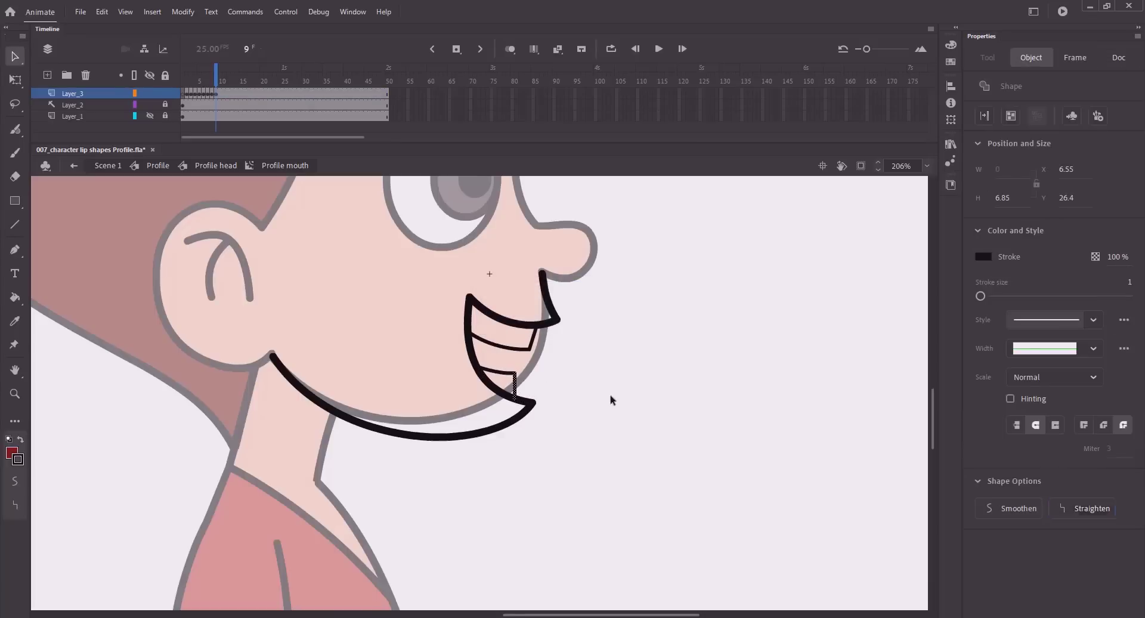
{"action": "left_click", "coordinate": [619, 397]}
{"action": "key", "text": "ctrl+s"}
Draw the tongue between the upper and lower teeth, rounding its tip outward past the front teeth, and save.
{"action": "key", "text": "n"}
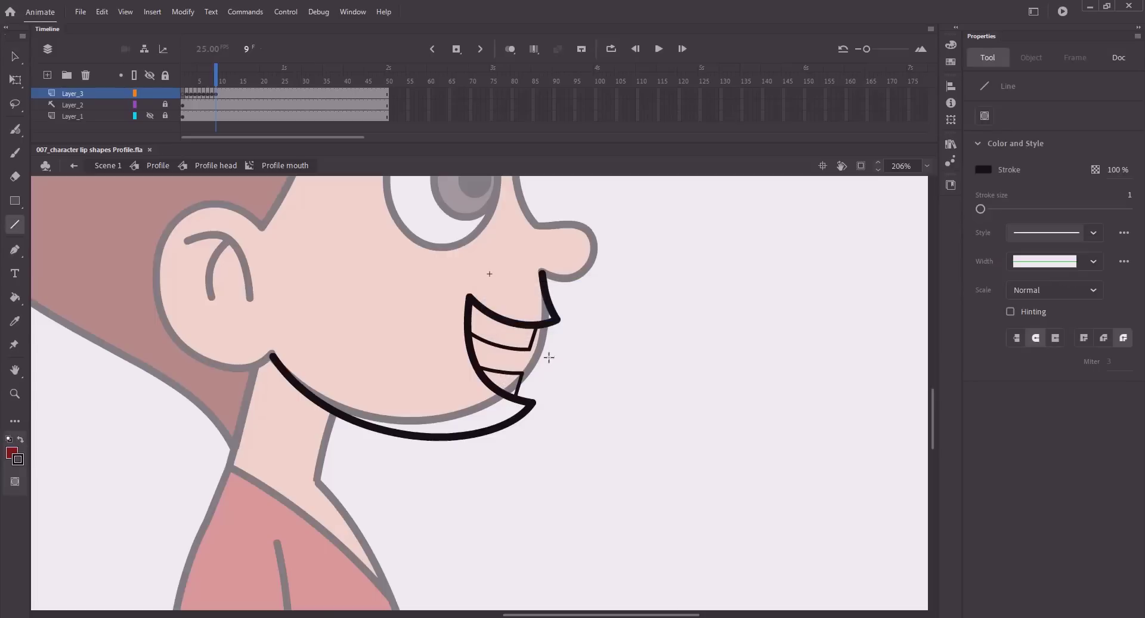
{"action": "key", "text": "v"}
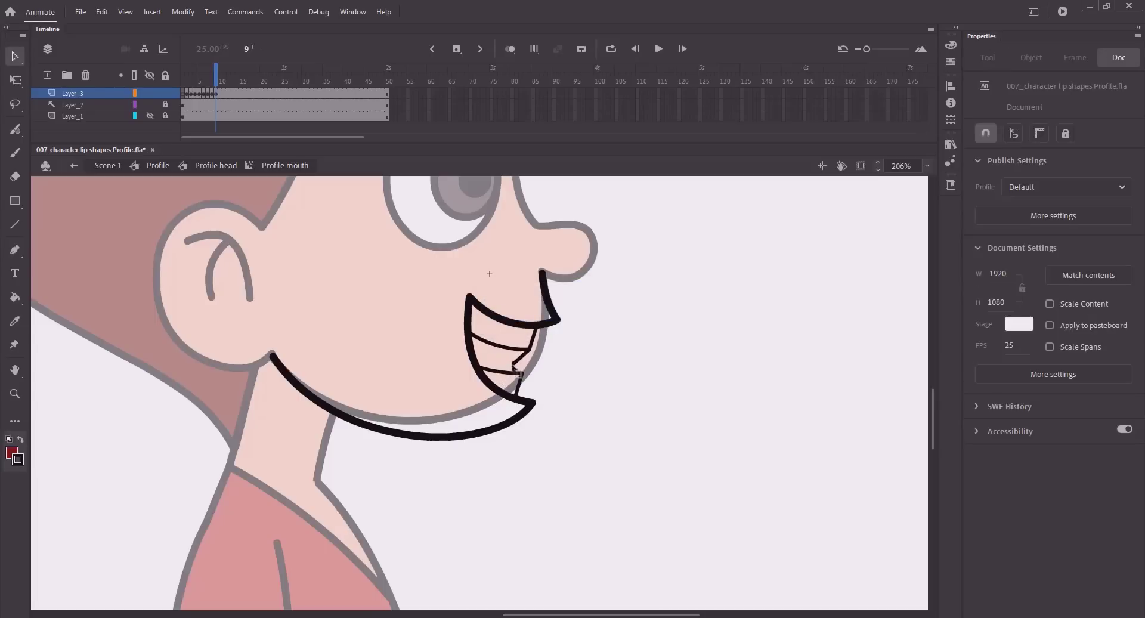
{"action": "left_click_drag", "start_coordinate": [507, 374], "coordinate": [541, 372]}
{"action": "key", "text": "n"}
{"action": "key", "text": "v"}
{"action": "left_click_drag", "start_coordinate": [502, 368], "coordinate": [519, 366]}
{"action": "key", "text": "ctrl+s"}
{"action": "key", "text": "k"}
{"action": "key", "text": "v"}
{"action": "double_click", "coordinate": [530, 351]}
{"action": "left_click_drag", "start_coordinate": [552, 364], "coordinate": [541, 377]}
{"action": "left_click", "coordinate": [574, 388]}
Fill the N mouth's interior dark red, the tongue tip bright red, and both rows of teeth white.
{"action": "key", "text": "k"}
{"action": "left_click", "coordinate": [501, 364]}
{"action": "left_click", "coordinate": [982, 171]}
{"action": "left_click", "coordinate": [861, 253]}
{"action": "left_click", "coordinate": [530, 363]}
{"action": "left_click", "coordinate": [983, 170]}
{"action": "left_click", "coordinate": [799, 245]}
{"action": "left_click", "coordinate": [497, 335]}
{"action": "left_click", "coordinate": [511, 383]}
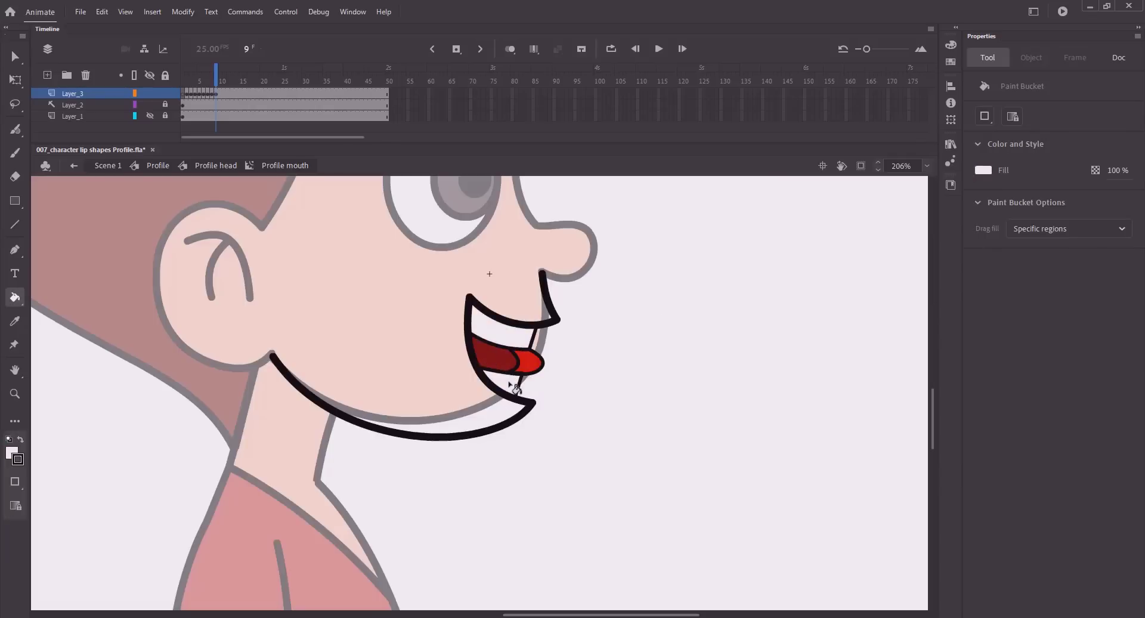
Draw a short line in front of the N mouth's lower teeth and pick the mouth interior's dark red as fill.
{"action": "key", "text": "n"}
{"action": "mouse_move", "coordinate": [533, 387]}
{"action": "left_mouse_down"}
{"action": "mouse_move", "coordinate": [566, 398]}
{"action": "mouse_move", "coordinate": [519, 386]}
{"action": "mouse_move", "coordinate": [536, 397]}
{"action": "left_mouse_up"}
{"action": "key", "text": "v"}
{"action": "key", "text": "k"}
{"action": "left_click", "coordinate": [983, 171]}
{"action": "left_click", "coordinate": [489, 364]}
{"action": "key", "text": "v"}
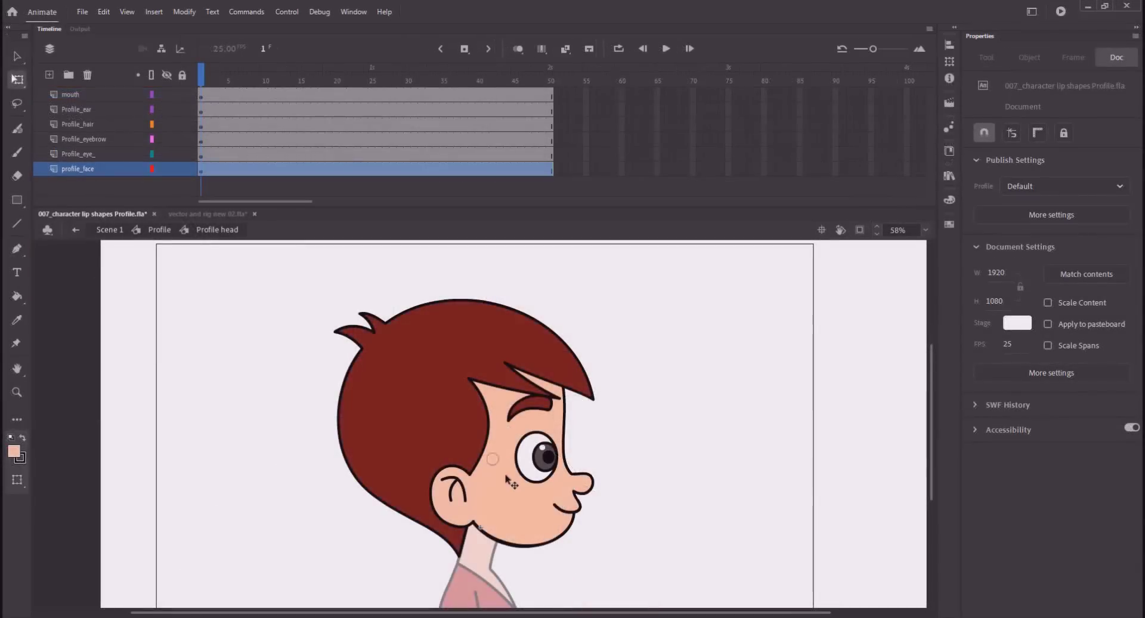
Open the profile face symbol and cut out the lower face around the mouth and jaw with the Lasso.
{"action": "double_click", "coordinate": [501, 459]}
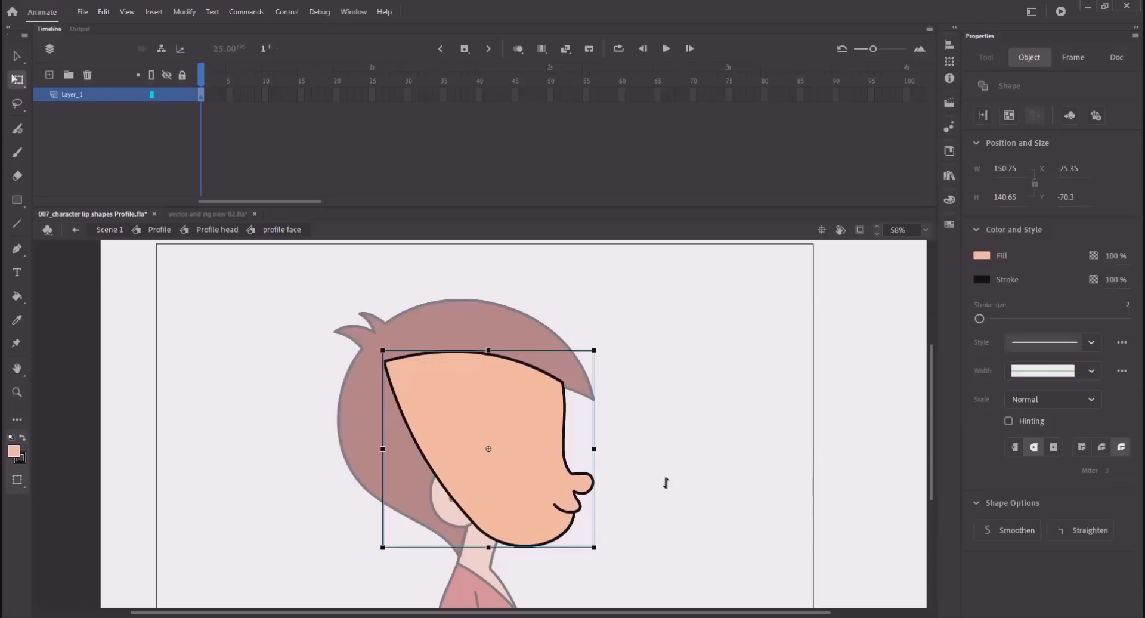
{"action": "left_click", "coordinate": [668, 488]}
{"action": "scroll", "coordinate": [668, 477], "scroll_direction": "down", "scroll_amount": 2}
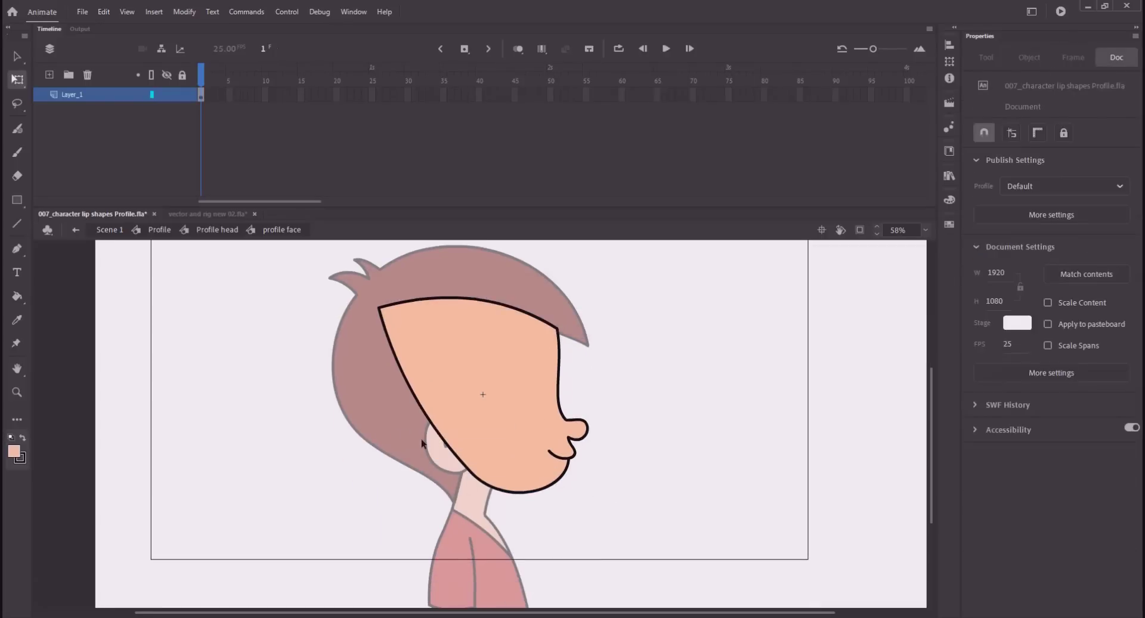
{"action": "key", "text": "z"}
{"action": "left_click_drag", "start_coordinate": [421, 410], "coordinate": [664, 523]}
{"action": "key", "text": "l"}
{"action": "mouse_move", "coordinate": [126, 365]}
{"action": "left_mouse_down"}
{"action": "mouse_move", "coordinate": [291, 334]}
{"action": "mouse_move", "coordinate": [554, 332]}
{"action": "mouse_move", "coordinate": [46, 402]}
{"action": "left_mouse_up"}
{"action": "key", "text": "Delete"}
Open the mouth symbol, add a layer above Layer_2, paste the lower face in place at frame 1, and save.
{"action": "left_click", "coordinate": [217, 232]}
{"action": "key", "text": "v"}
{"action": "double_click", "coordinate": [565, 395]}
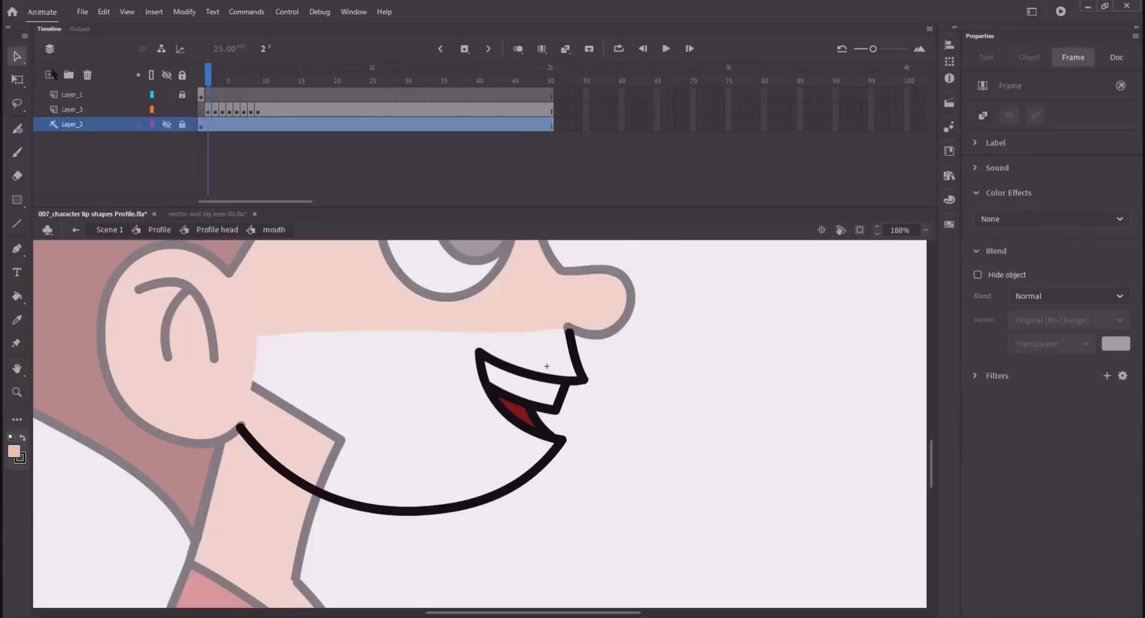
{"action": "left_click", "coordinate": [49, 75]}
{"action": "left_click", "coordinate": [201, 77]}
{"action": "key", "text": "ctrl+shift+v"}
{"action": "key", "text": "ctrl+s"}
Nudge the pasted lower face up slightly, delete the outline segment behind the ear, and save.
{"action": "left_click_drag", "start_coordinate": [617, 480], "coordinate": [614, 428]}
{"action": "left_click_drag", "start_coordinate": [702, 541], "coordinate": [446, 362]}
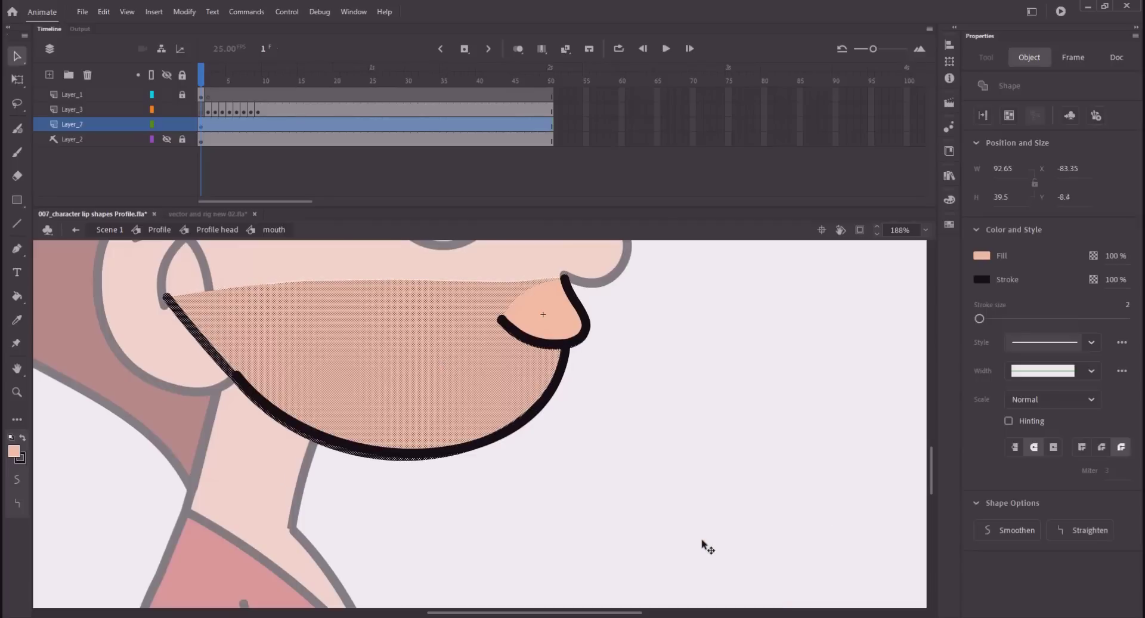
{"action": "key", "text": "Up"}
{"action": "key", "text": "Up"}
{"action": "double_click", "coordinate": [200, 332]}
{"action": "key", "text": "Delete"}
{"action": "key", "text": "ctrl+s"}
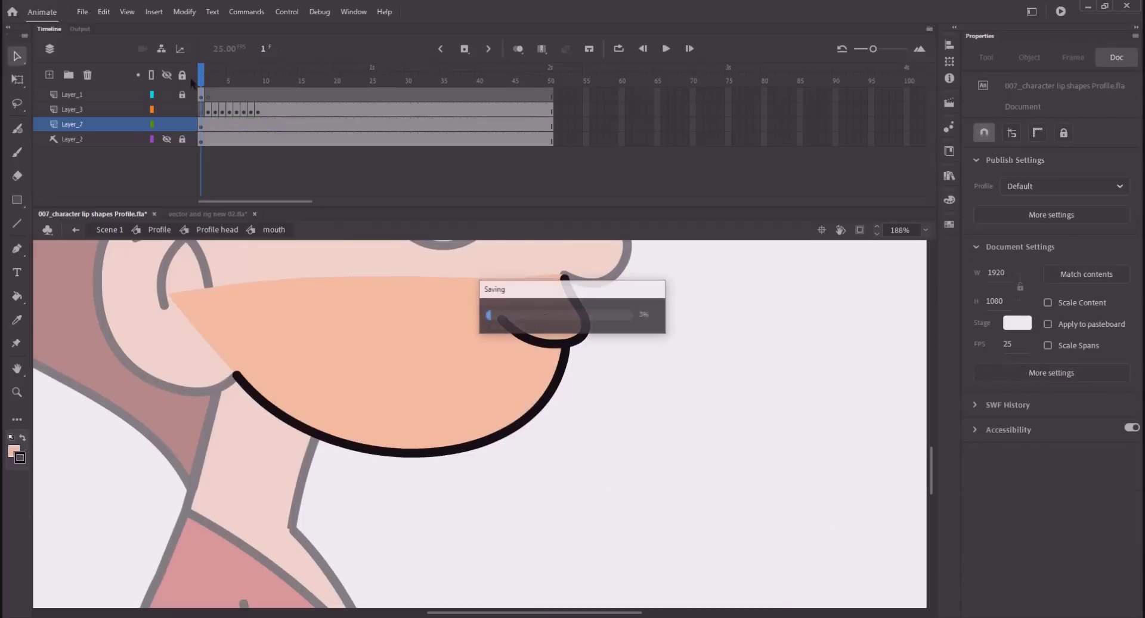
Pull the skin fill's back corner in along the ear, straighten the fill's edges, and save the file.
{"action": "mouse_move", "coordinate": [170, 294]}
{"action": "left_mouse_down"}
{"action": "mouse_move", "coordinate": [285, 308]}
{"action": "mouse_move", "coordinate": [227, 277]}
{"action": "left_mouse_up"}
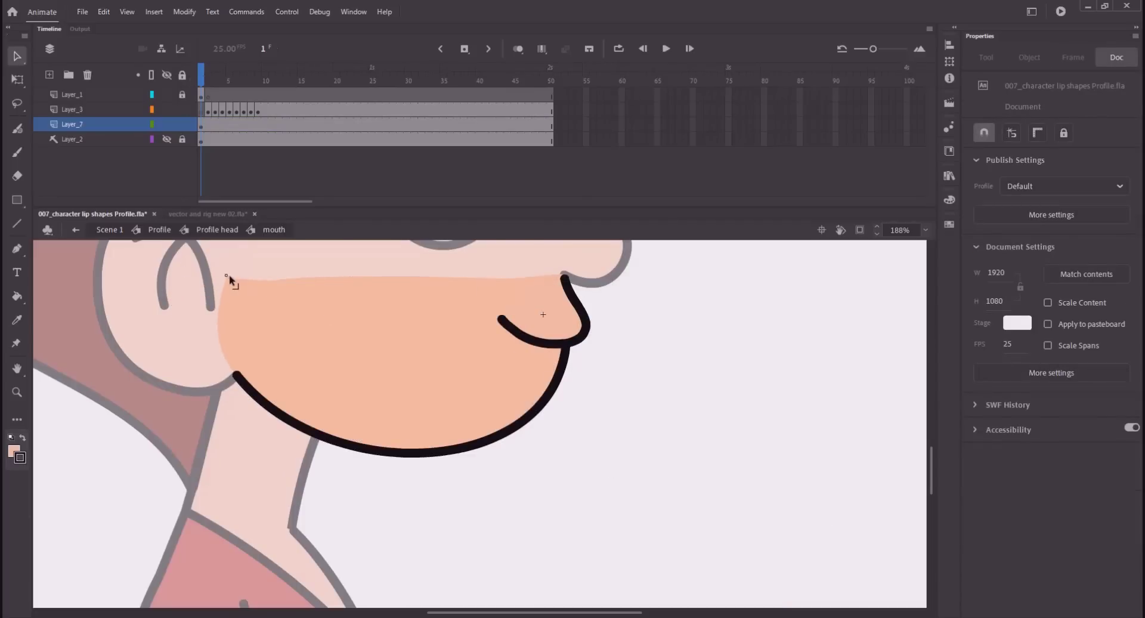
{"action": "left_click", "coordinate": [452, 283]}
{"action": "left_click", "coordinate": [1079, 315]}
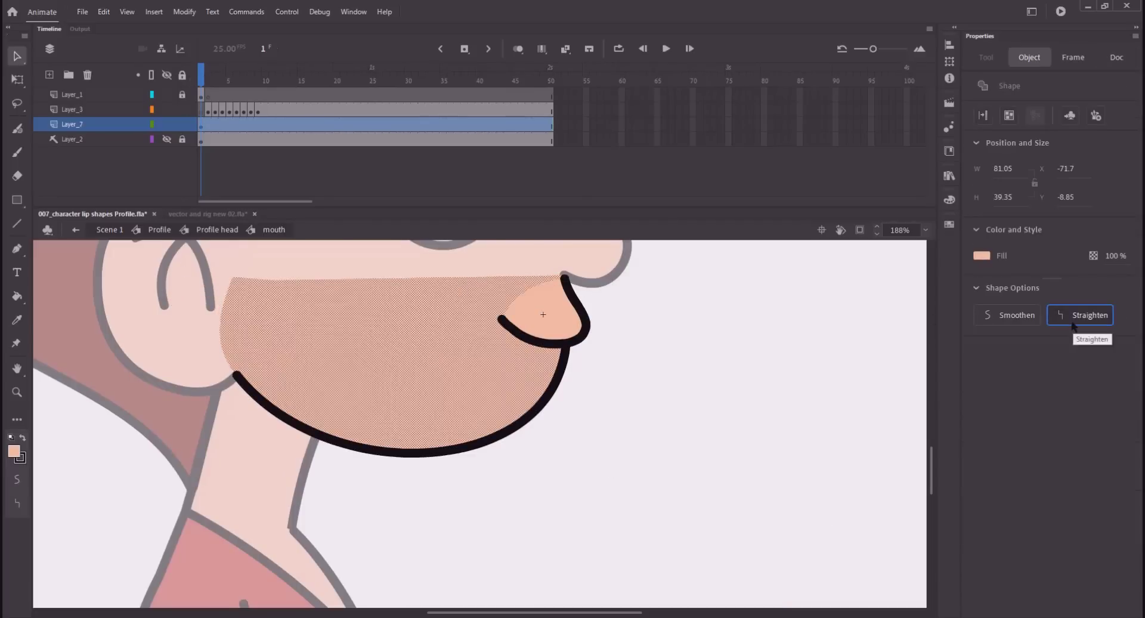
{"action": "left_click", "coordinate": [687, 382]}
{"action": "key", "text": "ctrl+s"}
{"action": "left_click", "coordinate": [559, 327]}
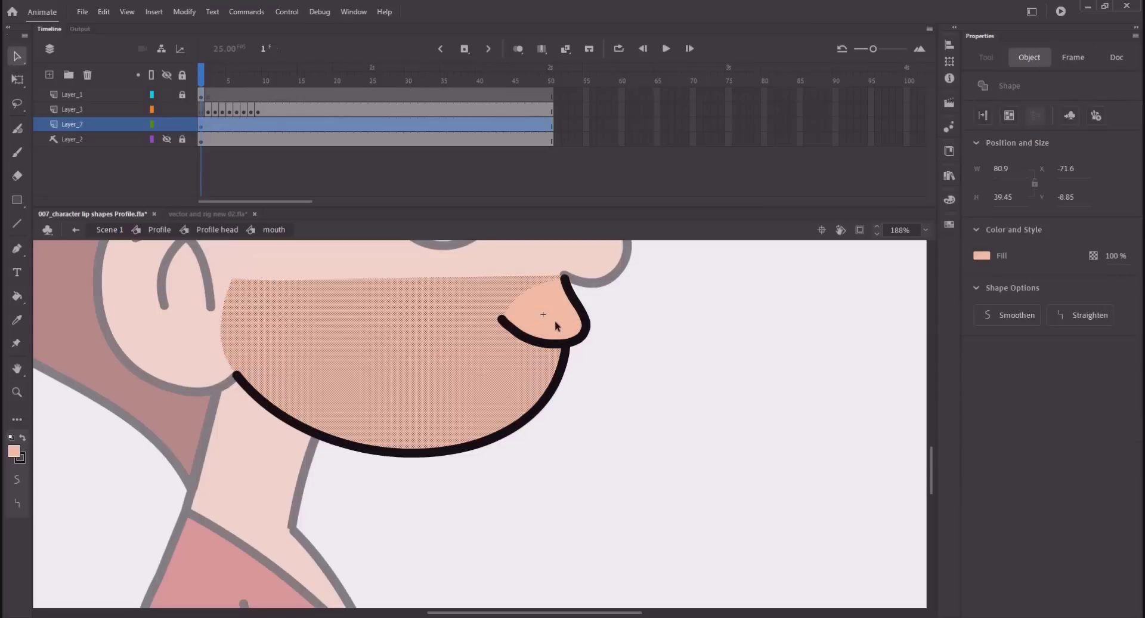
{"action": "left_click", "coordinate": [621, 362]}
{"action": "key", "text": "ctrl+s"}
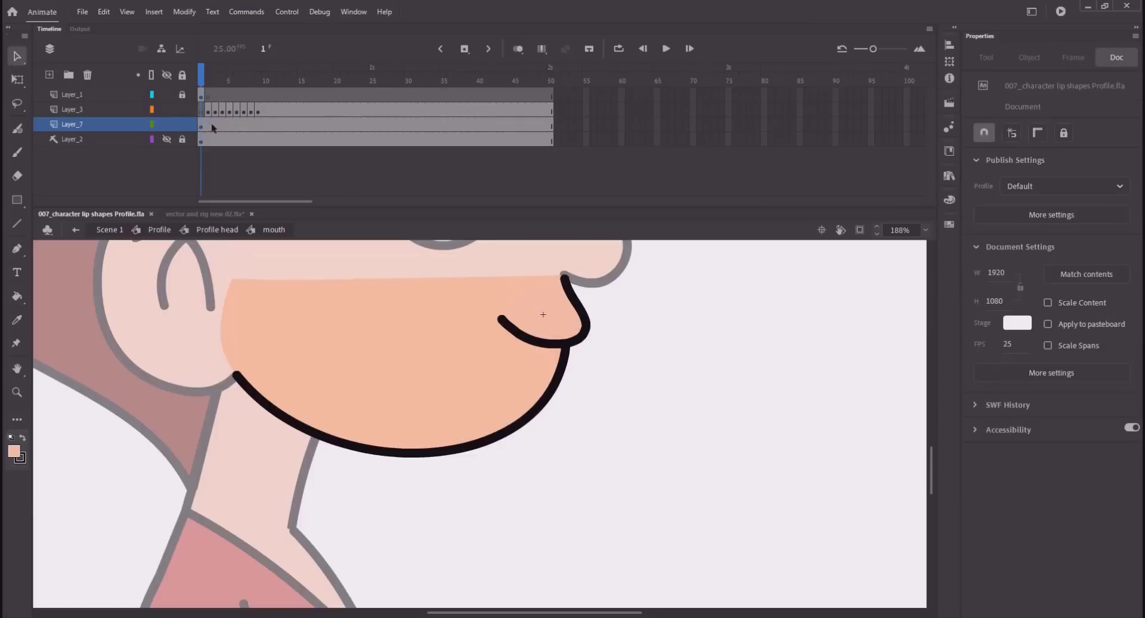
Insert a keyframe at frame 2 on the skin layer, pull the fill inside the open mouth's outline, and save.
{"action": "left_click", "coordinate": [208, 127]}
{"action": "key", "text": "F6"}
{"action": "left_click", "coordinate": [780, 389]}
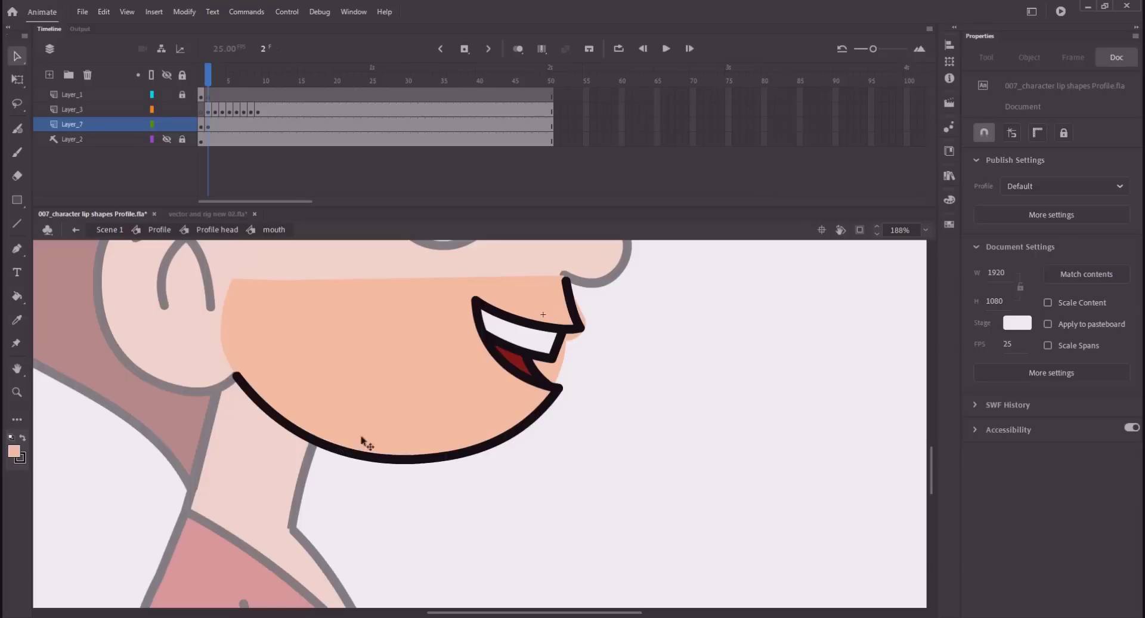
{"action": "left_click_drag", "start_coordinate": [559, 351], "coordinate": [537, 359]}
{"action": "left_click_drag", "start_coordinate": [520, 400], "coordinate": [554, 391]}
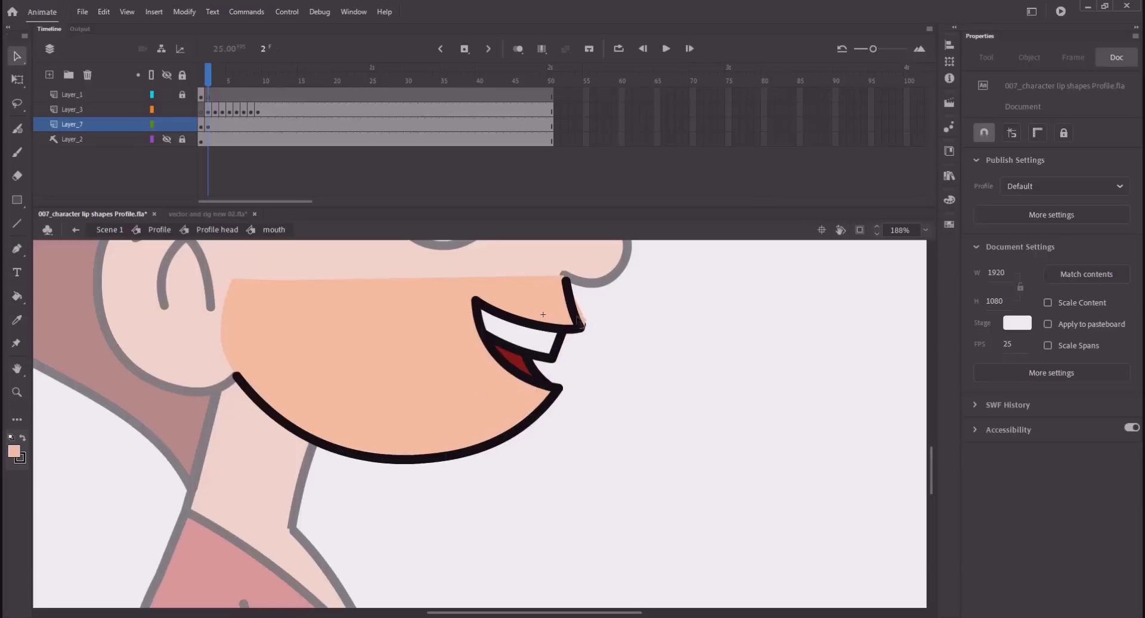
{"action": "key", "text": "ctrl+s"}
Add a keyframe at frame 3 and reshape the skin fill to the mouth's lips, chin and jaw line, then save.
{"action": "key", "text": "period"}
{"action": "left_click_drag", "start_coordinate": [561, 389], "coordinate": [518, 449]}
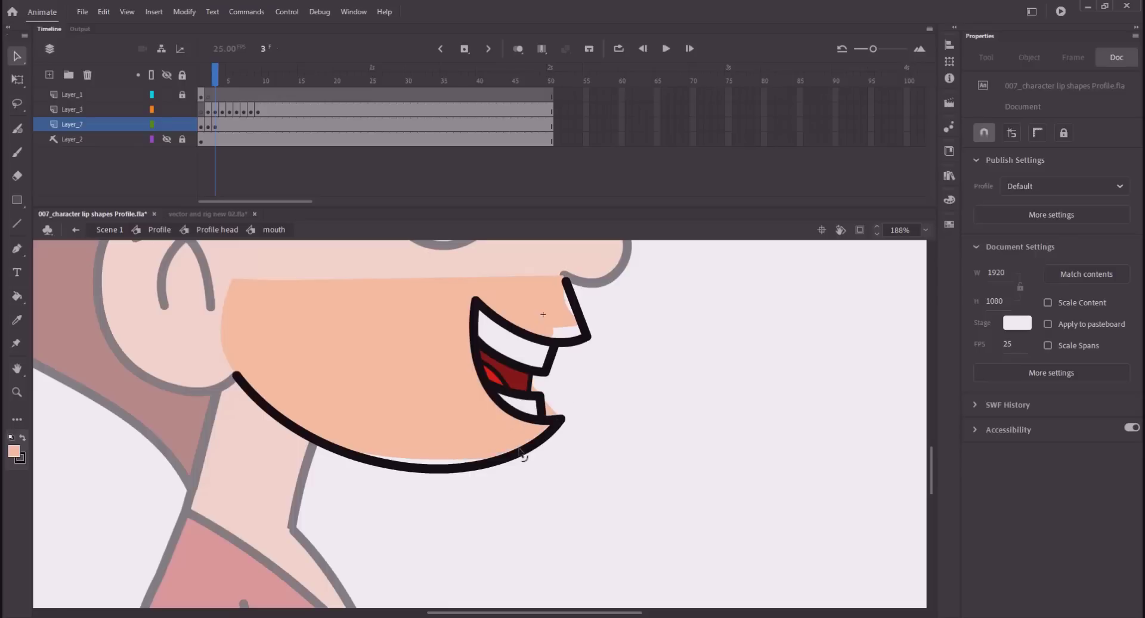
{"action": "left_click_drag", "start_coordinate": [411, 461], "coordinate": [412, 463]}
{"action": "left_click_drag", "start_coordinate": [539, 394], "coordinate": [551, 419]}
{"action": "left_click_drag", "start_coordinate": [554, 338], "coordinate": [587, 335]}
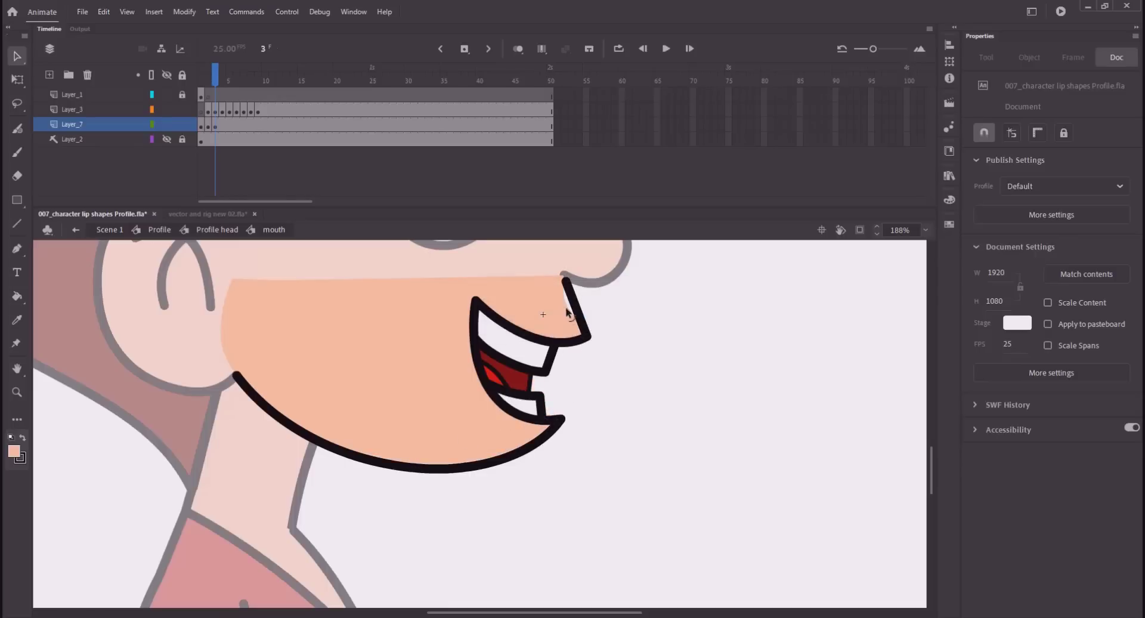
{"action": "key", "text": "ctrl+s"}
Add a keyframe at frame 4, extend the skin fill into the puckered lips, erase the overflow, and save.
{"action": "key", "text": "comma"}
{"action": "key", "text": "period"}
{"action": "key", "text": "period"}
{"action": "mouse_move", "coordinate": [540, 443]}
{"action": "left_mouse_down"}
{"action": "mouse_move", "coordinate": [577, 380]}
{"action": "mouse_move", "coordinate": [584, 407]}
{"action": "left_mouse_up"}
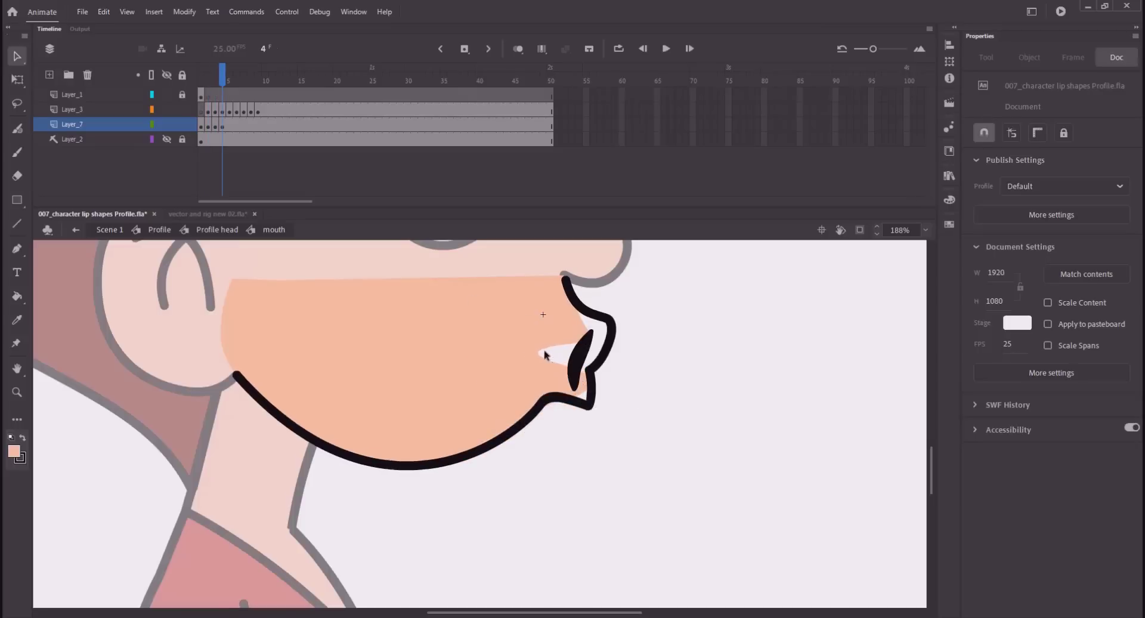
{"action": "left_click_drag", "start_coordinate": [541, 354], "coordinate": [601, 334]}
{"action": "left_click_drag", "start_coordinate": [581, 392], "coordinate": [579, 420]}
{"action": "key", "text": "e"}
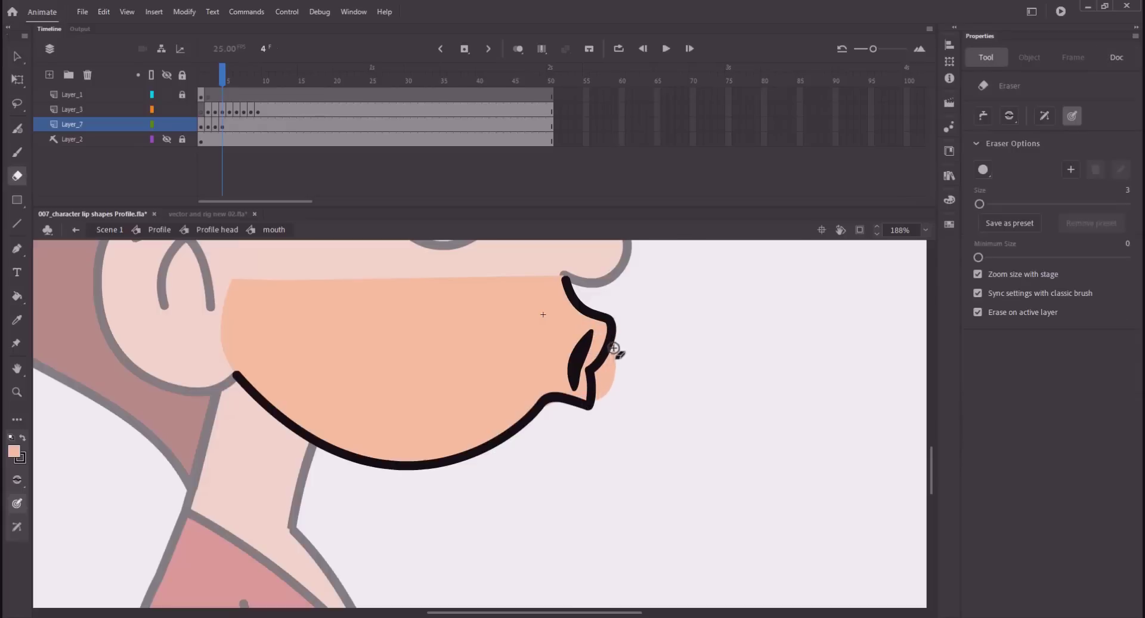
{"action": "left_click_drag", "start_coordinate": [600, 396], "coordinate": [609, 377]}
{"action": "key", "text": "ctrl+s"}
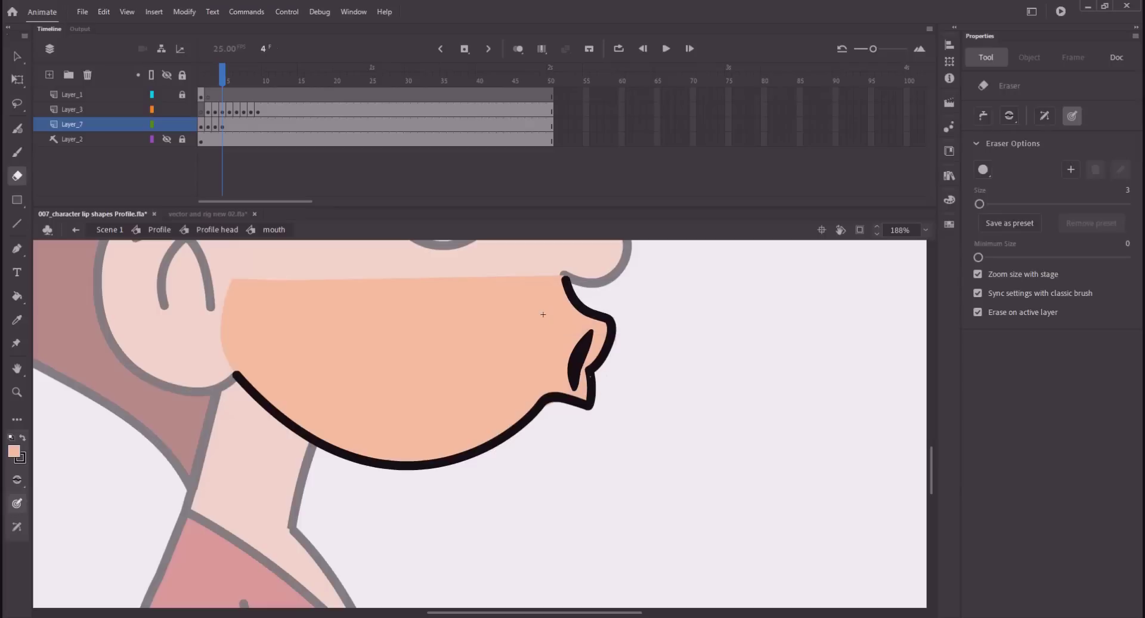
Add a keyframe at frame 5 on the skin layer and pull the fill's front edge back from the lips.
{"action": "key", "text": "period"}
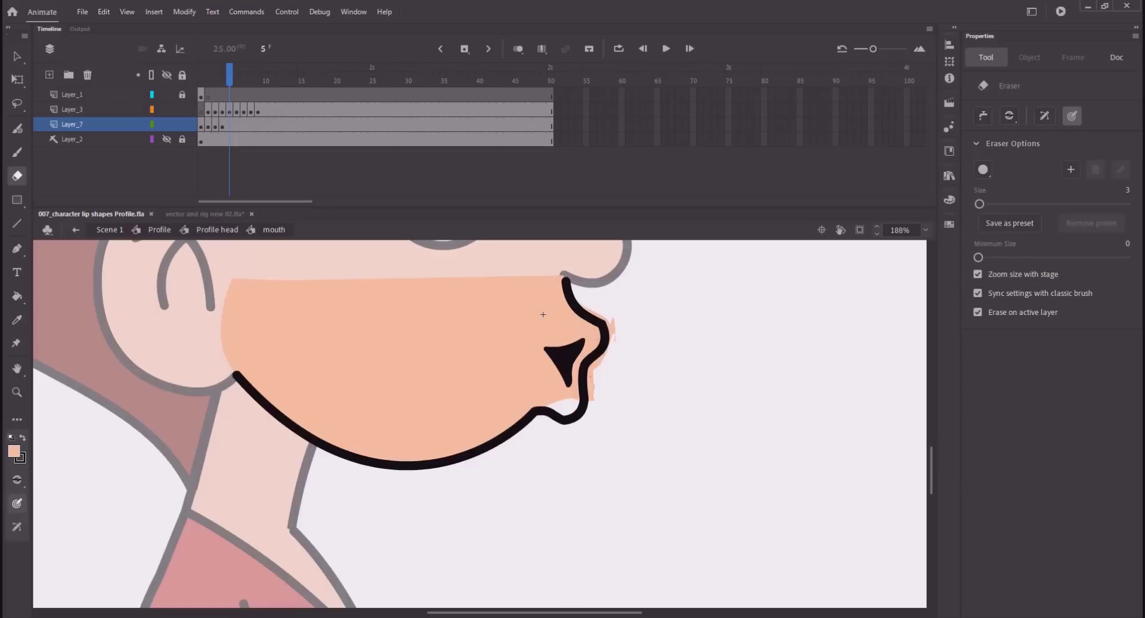
{"action": "key", "text": "v"}
{"action": "left_click_drag", "start_coordinate": [605, 335], "coordinate": [565, 346]}
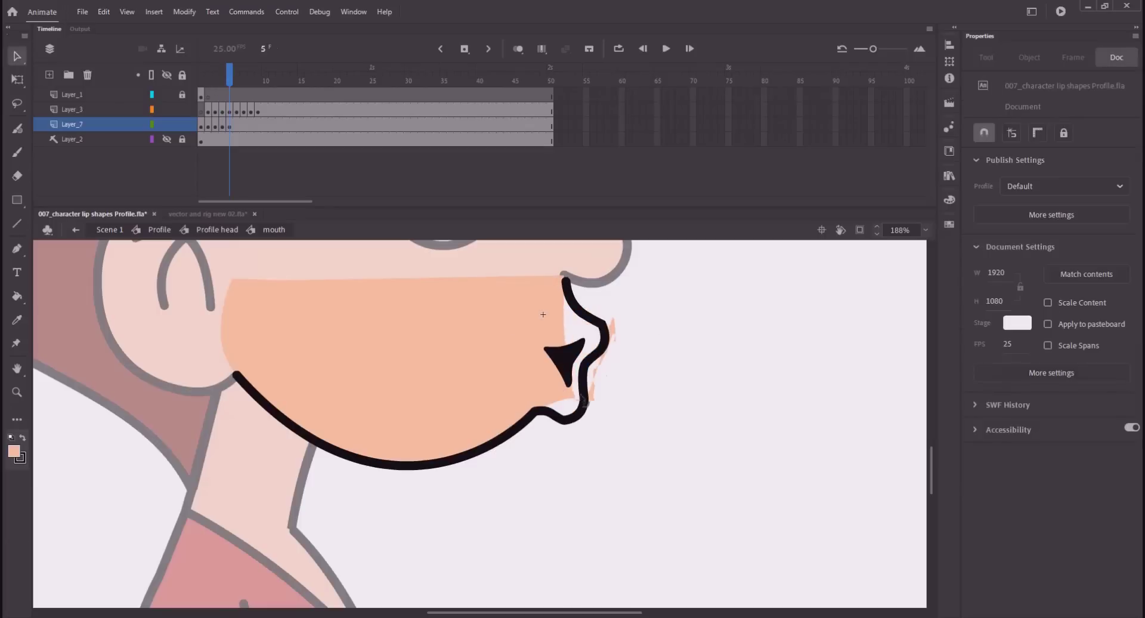
{"action": "left_click_drag", "start_coordinate": [598, 413], "coordinate": [607, 310]}
{"action": "key", "text": "Delete"}
{"action": "left_click_drag", "start_coordinate": [576, 367], "coordinate": [621, 418]}
{"action": "left_click", "coordinate": [608, 434]}
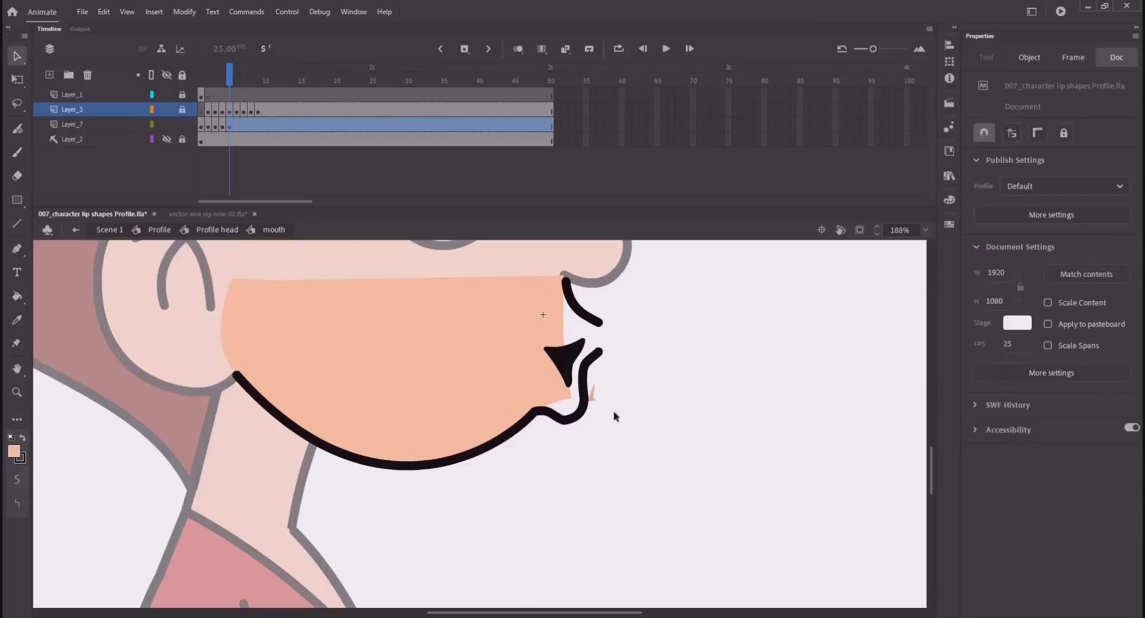
{"action": "left_click", "coordinate": [182, 110]}
{"action": "left_click_drag", "start_coordinate": [635, 435], "coordinate": [588, 382]}
{"action": "key", "text": "Delete"}
{"action": "key", "text": "ctrl+z"}
{"action": "key", "text": "ctrl+z"}
{"action": "key", "text": "ctrl+z"}
{"action": "key", "text": "ctrl+z"}
{"action": "key", "text": "ctrl+z"}
{"action": "key", "text": "ctrl+z"}
{"action": "key", "text": "ctrl+z"}
{"action": "key", "text": "ctrl+z"}
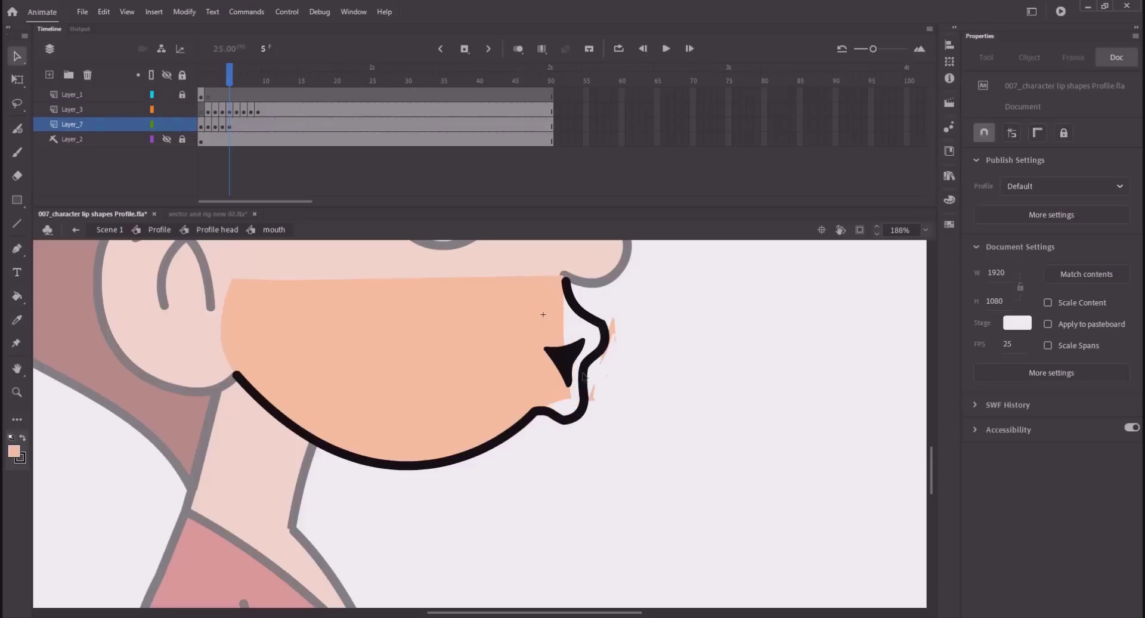
Delete frame 5's stray skin fragments, extend the fill to the lips, trim the overflow with the Lasso, and save.
{"action": "left_click_drag", "start_coordinate": [667, 302], "coordinate": [578, 408]}
{"action": "key", "text": "Delete"}
{"action": "left_click_drag", "start_coordinate": [573, 360], "coordinate": [603, 346]}
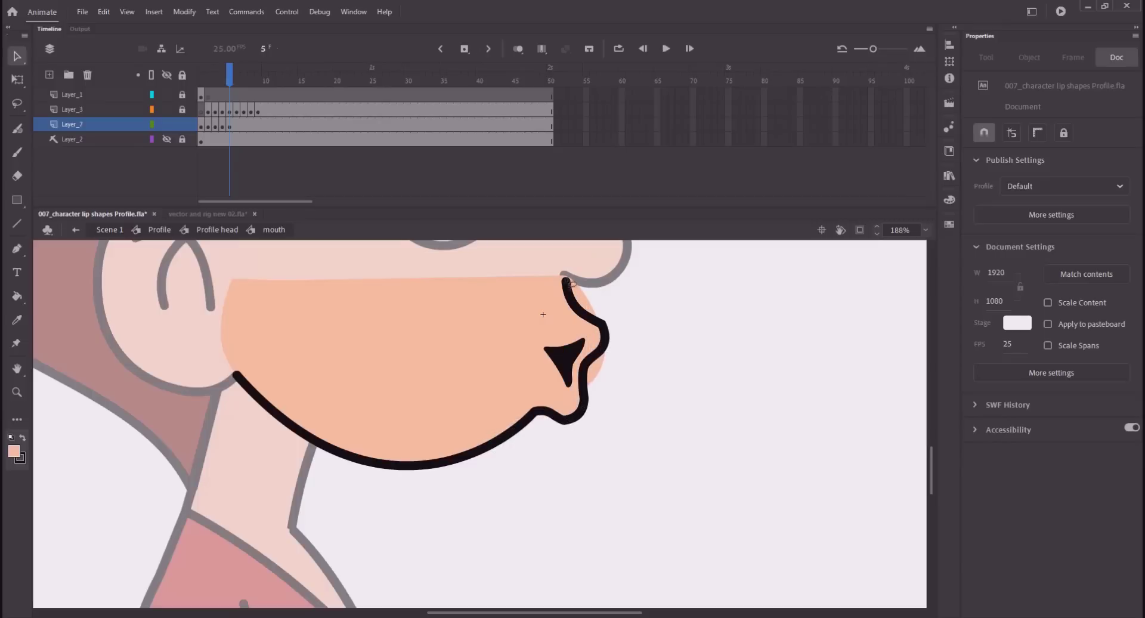
{"action": "key", "text": "l"}
{"action": "mouse_move", "coordinate": [583, 313]}
{"action": "left_mouse_down"}
{"action": "mouse_move", "coordinate": [580, 284]}
{"action": "mouse_move", "coordinate": [568, 279]}
{"action": "left_mouse_up"}
{"action": "key", "text": "Delete"}
{"action": "mouse_move", "coordinate": [606, 342]}
{"action": "left_mouse_down"}
{"action": "mouse_move", "coordinate": [590, 361]}
{"action": "mouse_move", "coordinate": [614, 345]}
{"action": "left_mouse_up"}
{"action": "key", "text": "Delete"}
{"action": "key", "text": "ctrl+s"}
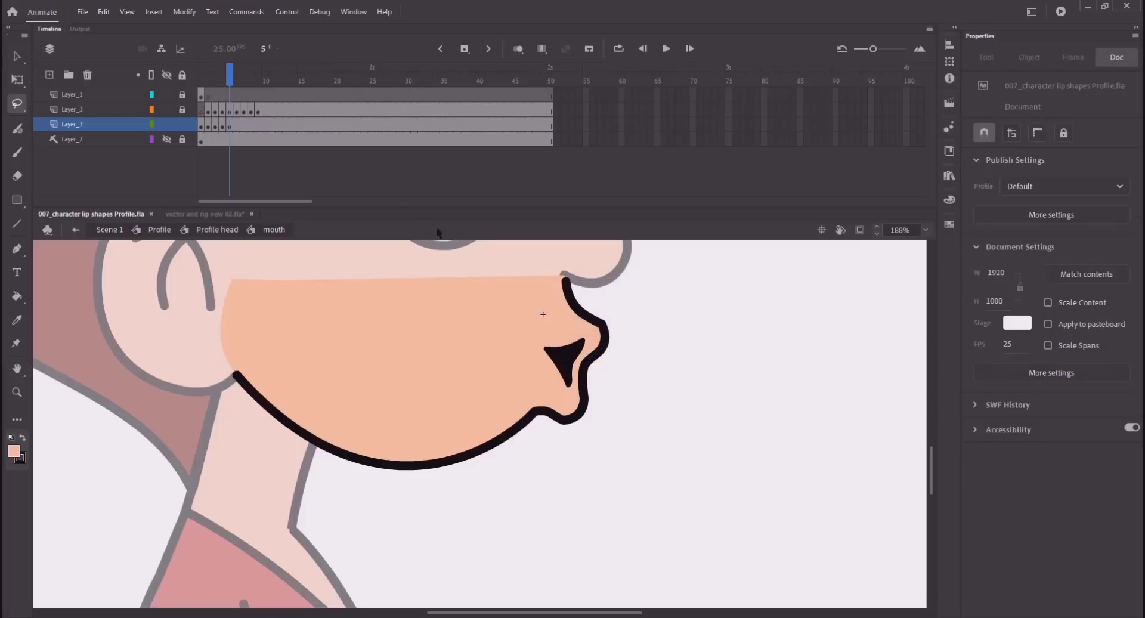
Insert a keyframe at frame 6, stretch the skin fill to the lower lip and jaw outline, and save.
{"action": "key", "text": "F6"}
{"action": "key", "text": "v"}
{"action": "left_click_drag", "start_coordinate": [530, 423], "coordinate": [569, 415]}
{"action": "left_click_drag", "start_coordinate": [468, 458], "coordinate": [491, 467]}
{"action": "left_click_drag", "start_coordinate": [372, 460], "coordinate": [367, 469]}
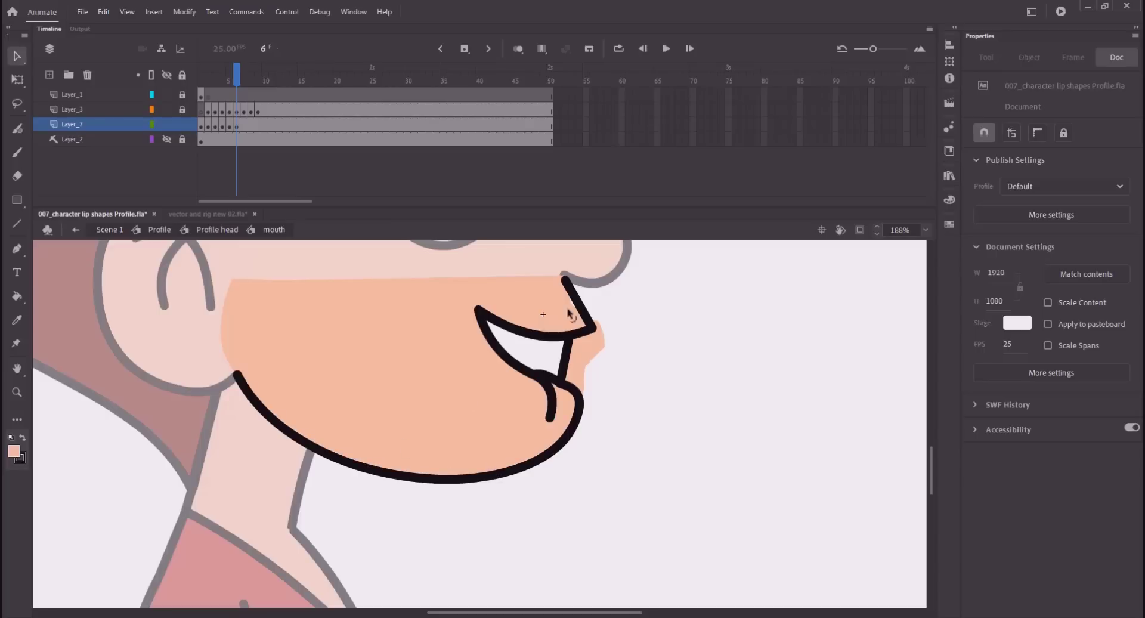
{"action": "left_click_drag", "start_coordinate": [594, 326], "coordinate": [569, 386]}
{"action": "key", "text": "ctrl+z"}
{"action": "key", "text": "ctrl+s"}
Fit frame 6's skin fill to the upper lip's corner, delete the stray fragment in front, and save.
{"action": "left_click", "coordinate": [578, 381]}
{"action": "left_click", "coordinate": [586, 383]}
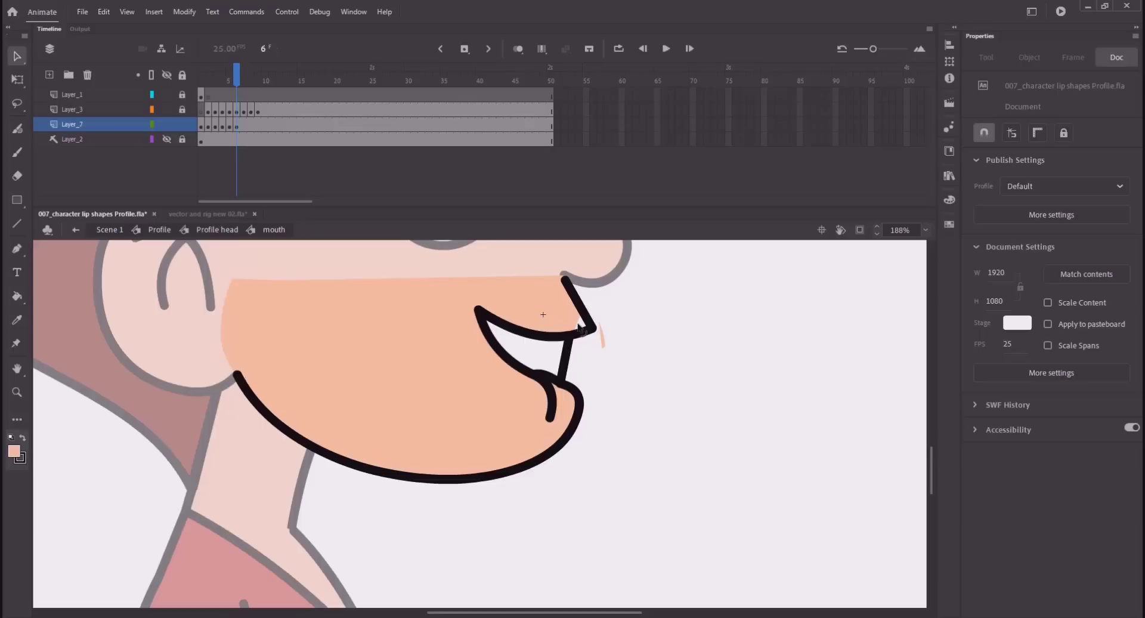
{"action": "left_click_drag", "start_coordinate": [588, 325], "coordinate": [592, 328]}
{"action": "left_click_drag", "start_coordinate": [582, 341], "coordinate": [572, 338]}
{"action": "left_click", "coordinate": [603, 342]}
{"action": "key", "text": "Delete"}
{"action": "key", "text": "ctrl+s"}
Add a keyframe at frame 7, fit the skin fill to the mouth, cut away the excess below the jaw, and save.
{"action": "key", "text": "period"}
{"action": "key", "text": "ctrl+s"}
{"action": "left_click_drag", "start_coordinate": [561, 384], "coordinate": [548, 407]}
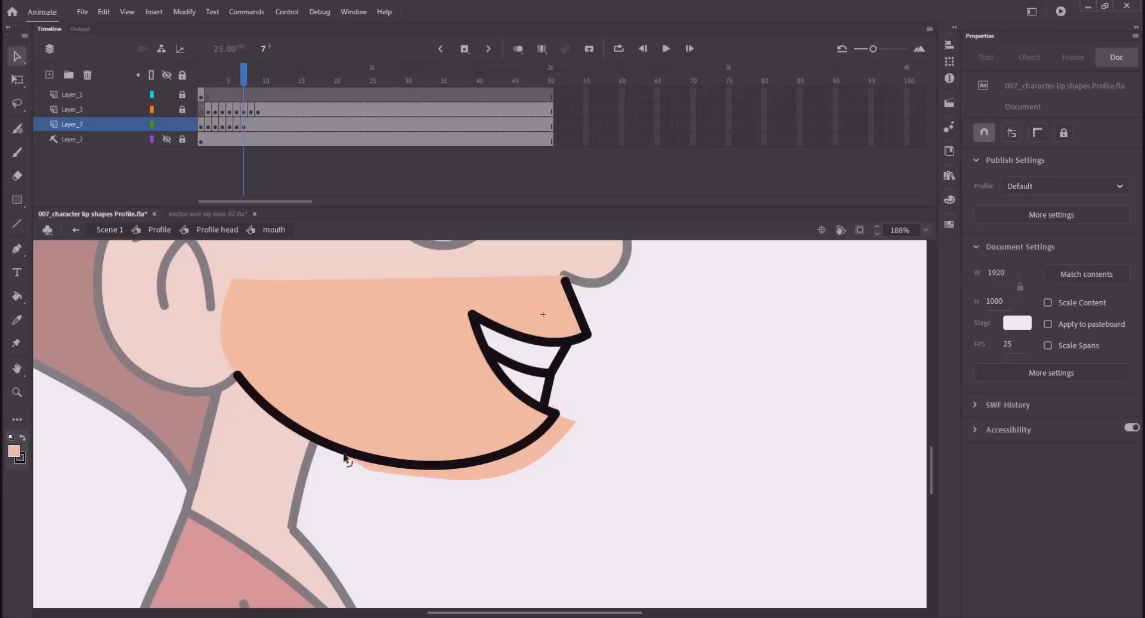
{"action": "key", "text": "l"}
{"action": "left_click_drag", "start_coordinate": [304, 442], "coordinate": [434, 471]}
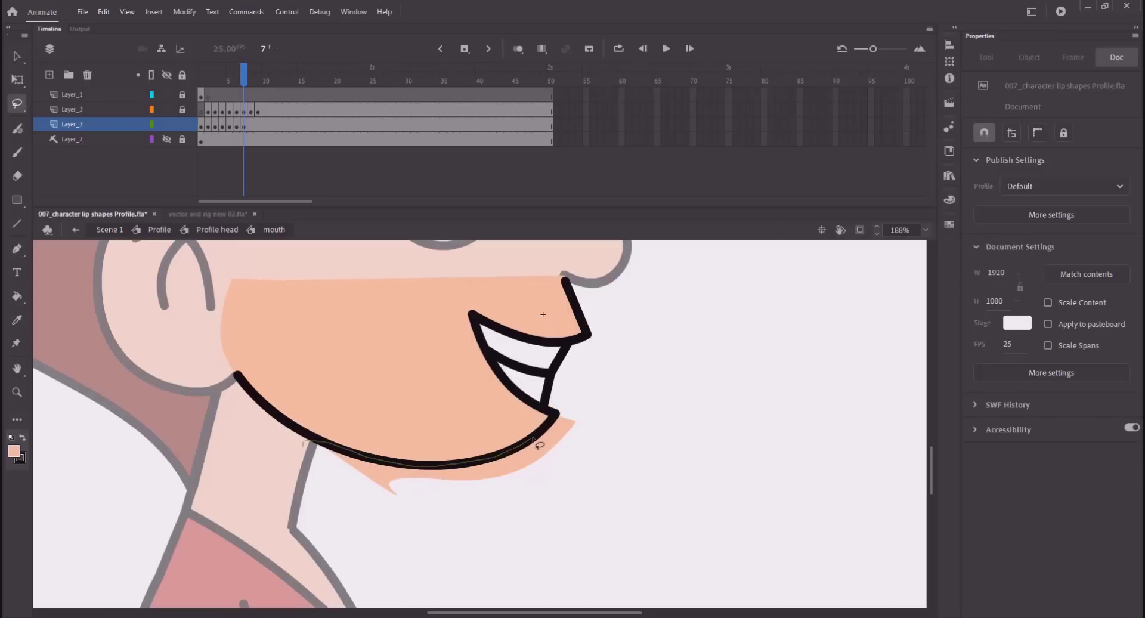
{"action": "mouse_move", "coordinate": [561, 420]}
{"action": "left_mouse_down"}
{"action": "mouse_move", "coordinate": [464, 517]}
{"action": "mouse_move", "coordinate": [278, 437]}
{"action": "left_mouse_up"}
{"action": "key", "text": "Delete"}
{"action": "key", "text": "ctrl+s"}
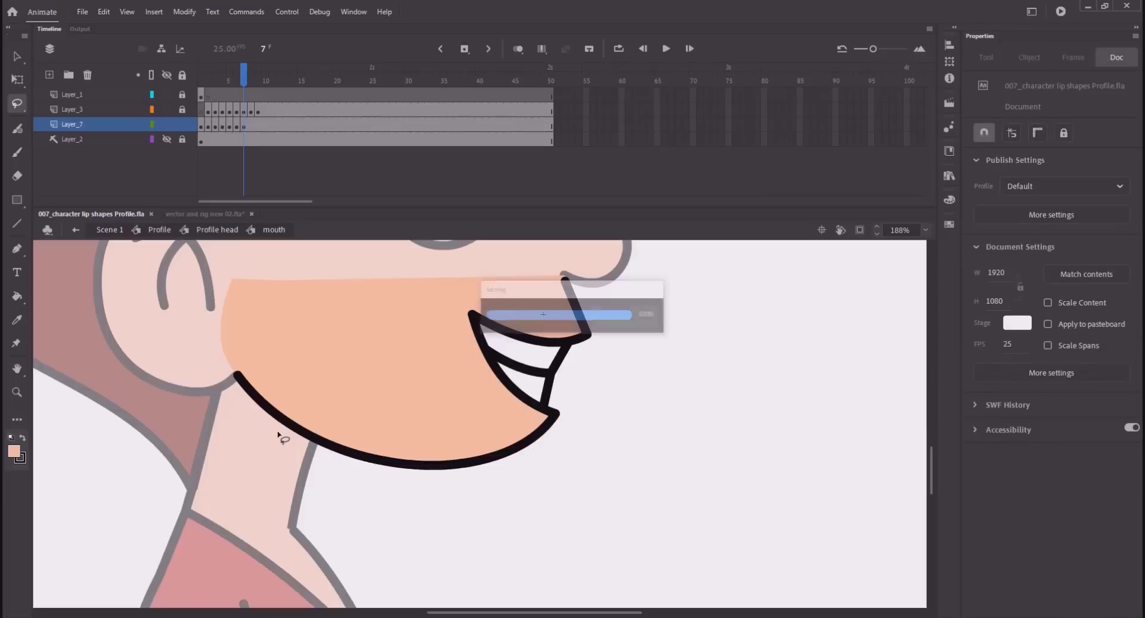
Add a keyframe at frame 8, fit the skin fill to the chin line, delete the stray fragment by the lower lip, and save.
{"action": "key", "text": "."}
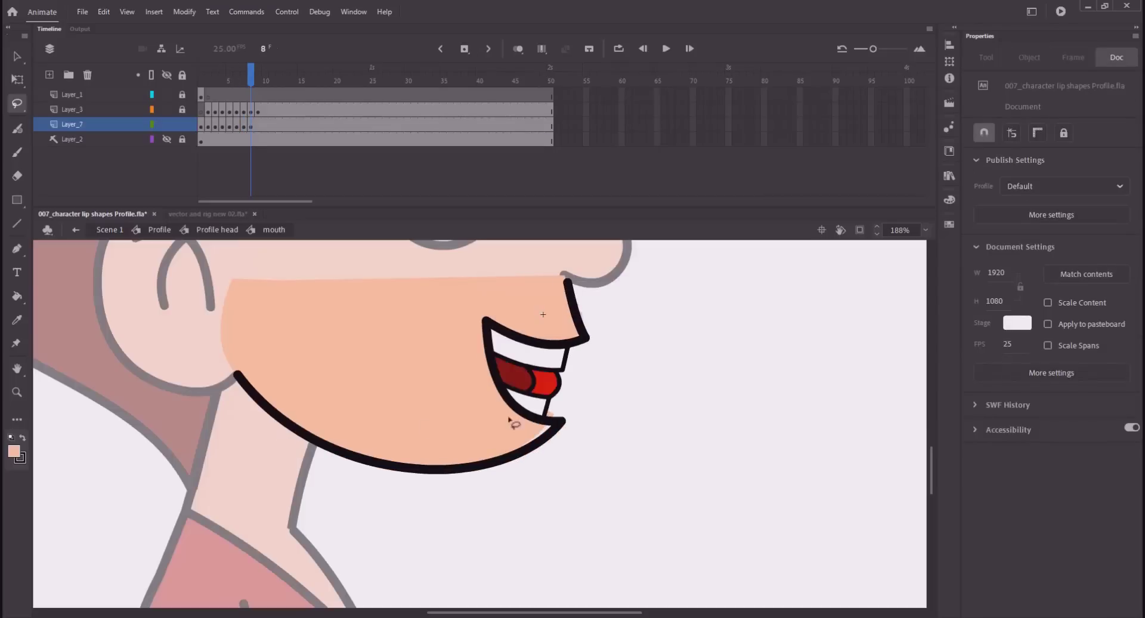
{"action": "key", "text": "v"}
{"action": "left_click_drag", "start_coordinate": [547, 438], "coordinate": [553, 435]}
{"action": "left_click", "coordinate": [550, 416]}
{"action": "key", "text": "Delete"}
{"action": "key", "text": "ctrl+s"}
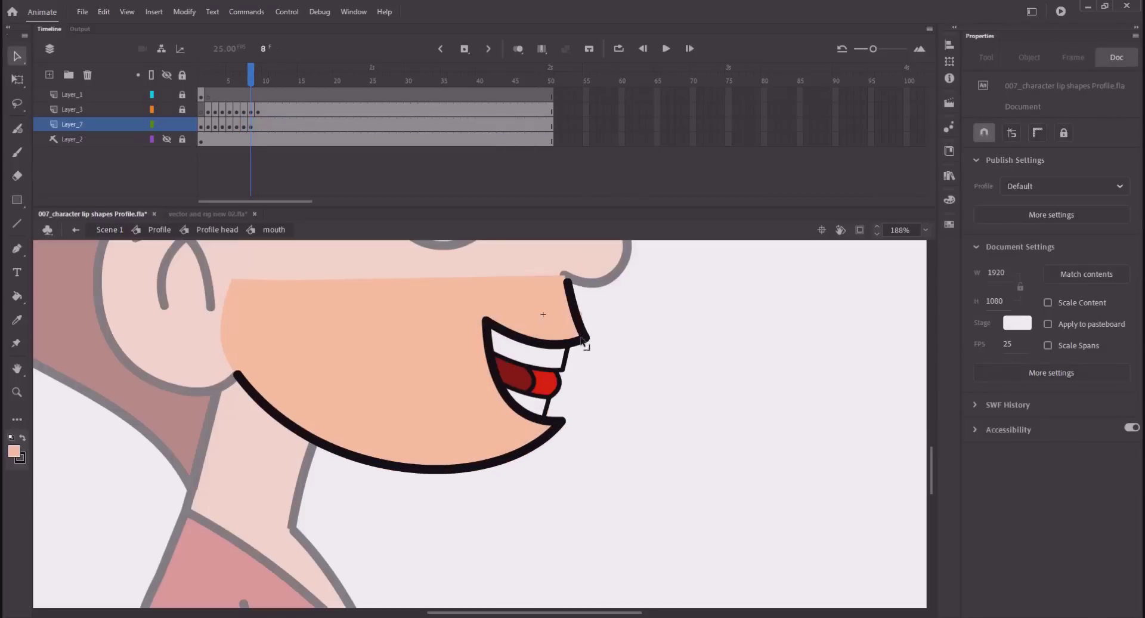
{"action": "key", "text": "ctrl+s"}
Add a keyframe at frame 9 and stretch the skin fill down to the lowered jaw outline.
{"action": "key", "text": "period"}
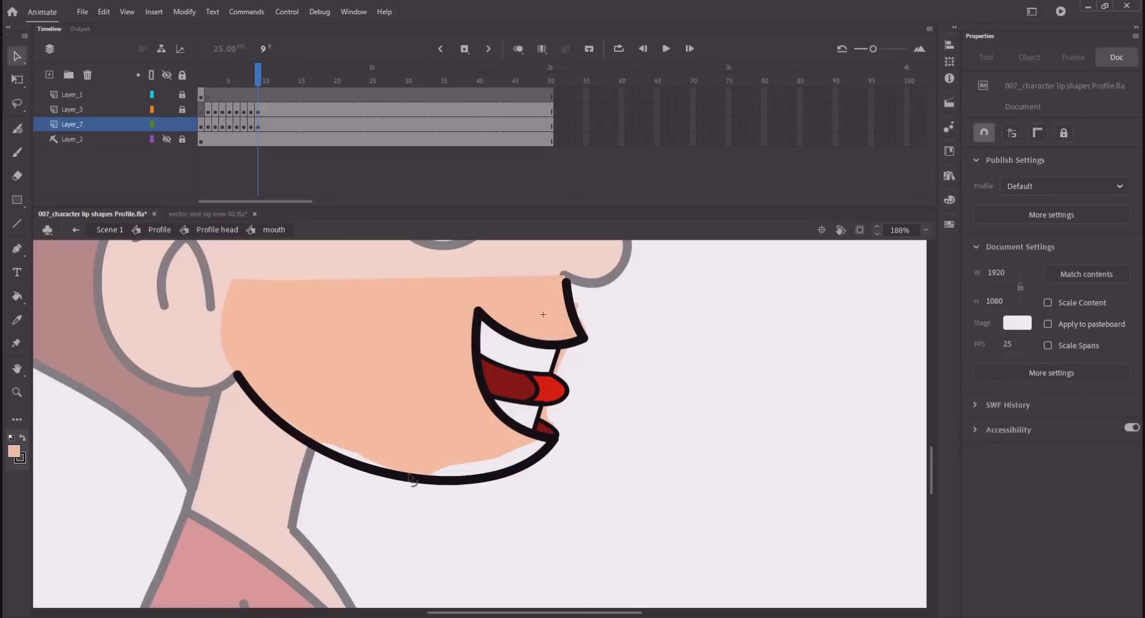
{"action": "left_click_drag", "start_coordinate": [465, 458], "coordinate": [500, 475]}
{"action": "mouse_move", "coordinate": [431, 475]}
{"action": "left_mouse_down"}
{"action": "mouse_move", "coordinate": [366, 486]}
{"action": "mouse_move", "coordinate": [419, 485]}
{"action": "left_mouse_up"}
{"action": "left_click_drag", "start_coordinate": [362, 456], "coordinate": [259, 479]}
{"action": "left_click_drag", "start_coordinate": [283, 421], "coordinate": [281, 424]}
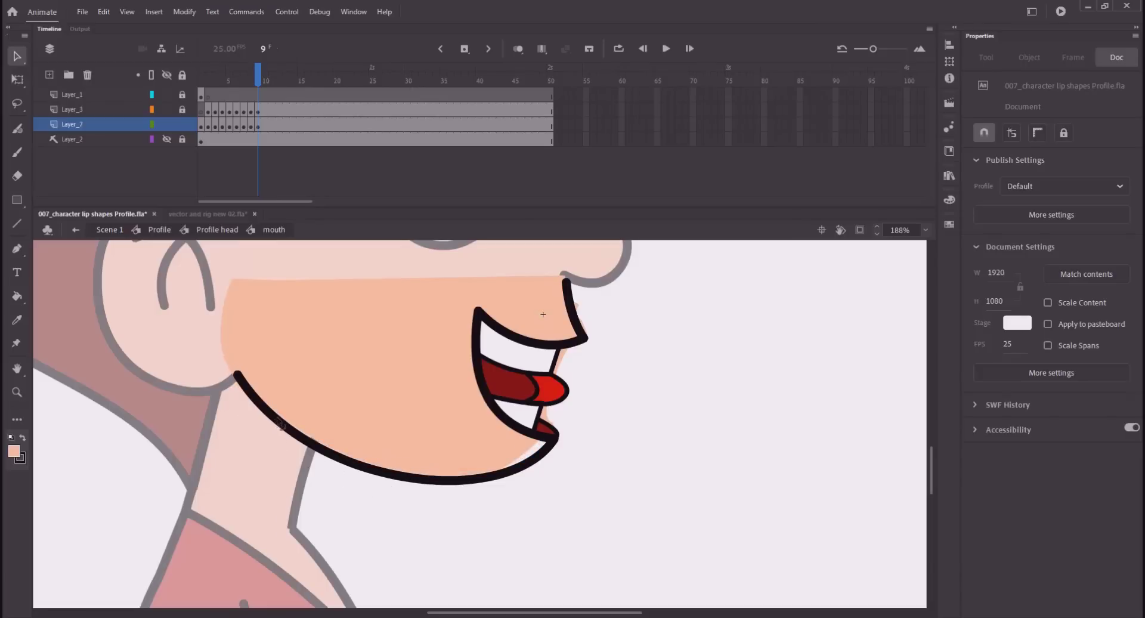
Fit frame 9's skin fill to the lower lip corner, close the gap under the chin, and tuck in the overflow beside the teeth.
{"action": "left_click_drag", "start_coordinate": [239, 375], "coordinate": [236, 373]}
{"action": "left_click_drag", "start_coordinate": [272, 403], "coordinate": [304, 439]}
{"action": "left_click_drag", "start_coordinate": [427, 489], "coordinate": [481, 469]}
{"action": "left_click_drag", "start_coordinate": [374, 465], "coordinate": [301, 437]}
{"action": "left_click_drag", "start_coordinate": [235, 384], "coordinate": [238, 374]}
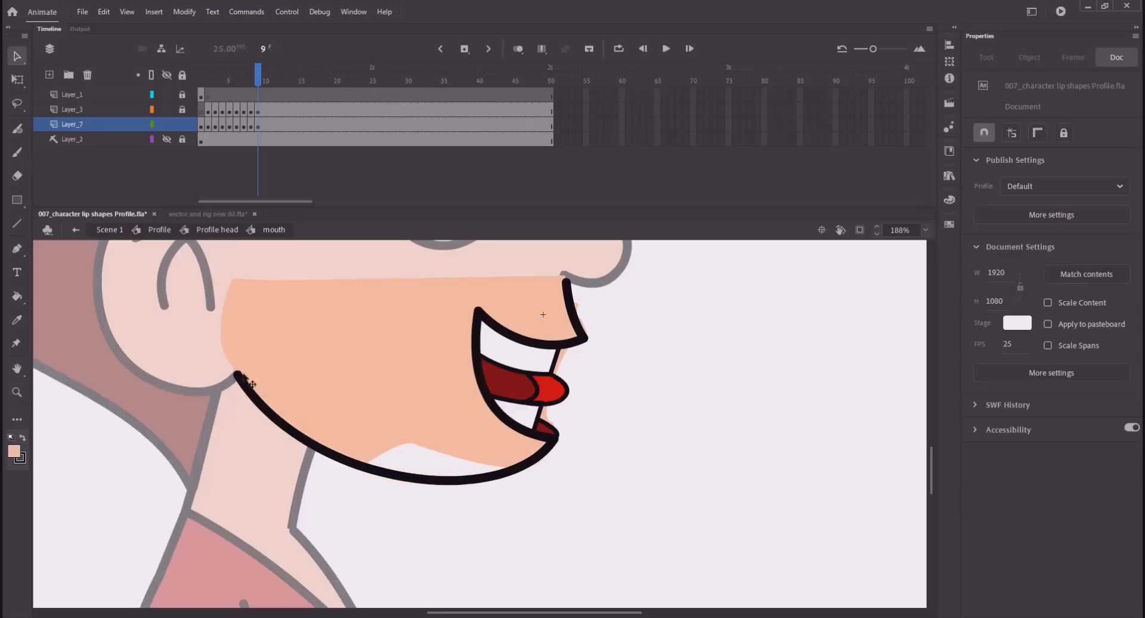
{"action": "left_click_drag", "start_coordinate": [412, 453], "coordinate": [556, 439]}
{"action": "left_click", "coordinate": [418, 444]}
{"action": "left_click", "coordinate": [424, 440]}
{"action": "left_click_drag", "start_coordinate": [403, 471], "coordinate": [424, 464]}
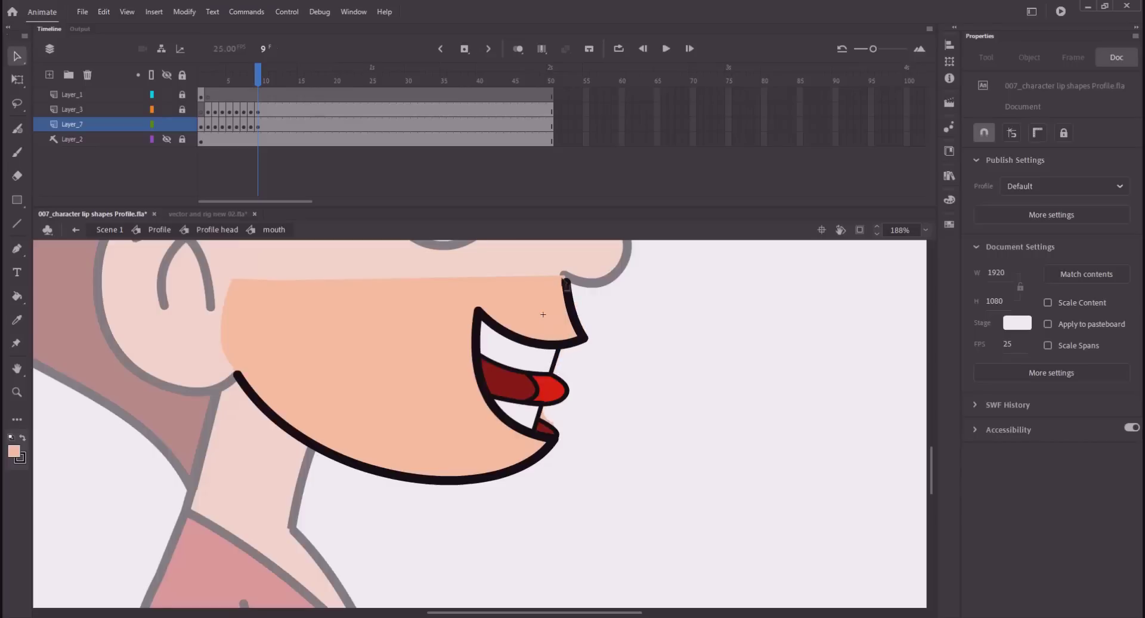
{"action": "left_click_drag", "start_coordinate": [570, 285], "coordinate": [589, 224]}
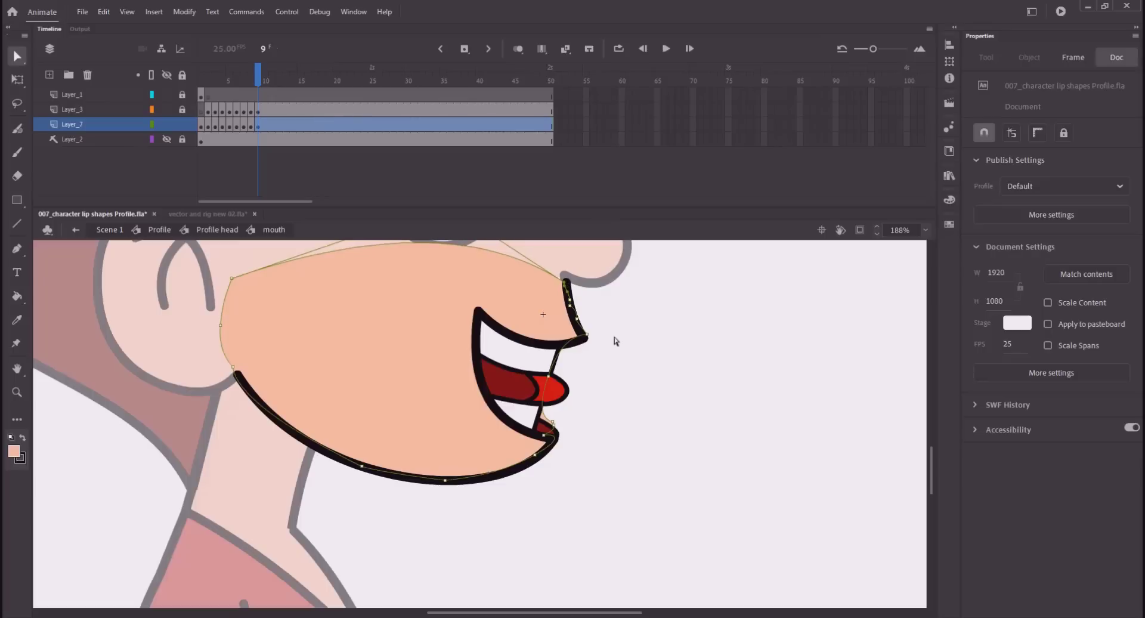
{"action": "key", "text": "ctrl+z"}
{"action": "key", "text": "ctrl+z"}
{"action": "key", "text": "ctrl+z"}
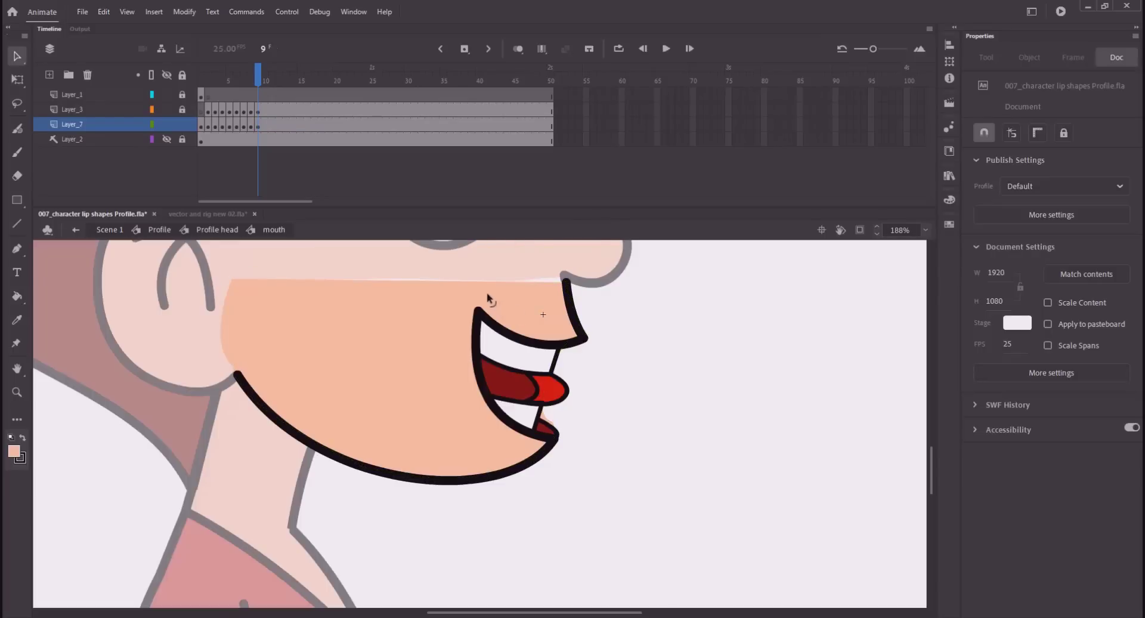
Curve the top edge of frame 9's skin fill upward below the nose, tuck the fill behind the lower lip, and save.
{"action": "left_click_drag", "start_coordinate": [563, 278], "coordinate": [588, 241]}
{"action": "key", "text": "ctrl+s"}
{"action": "left_click_drag", "start_coordinate": [544, 414], "coordinate": [538, 423]}
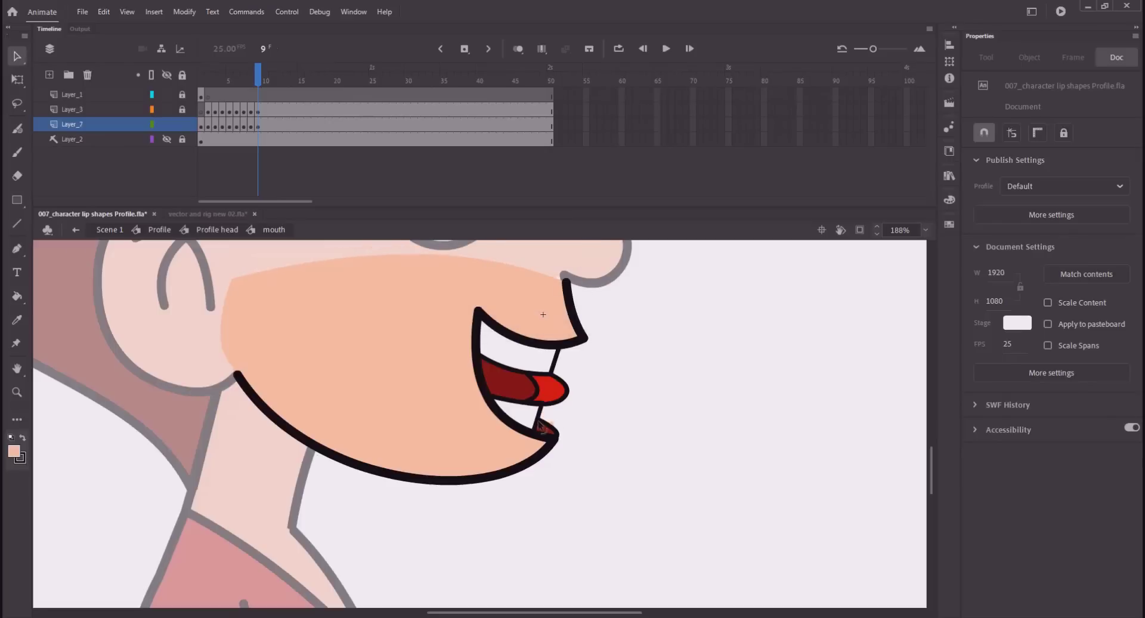
Lock Layer_7, unlock Layer_3, save, and move the top end of frame 9's upper-lip line onto the nose outline's end.
{"action": "left_click", "coordinate": [183, 125]}
{"action": "left_click", "coordinate": [183, 110]}
{"action": "key", "text": "ctrl+s"}
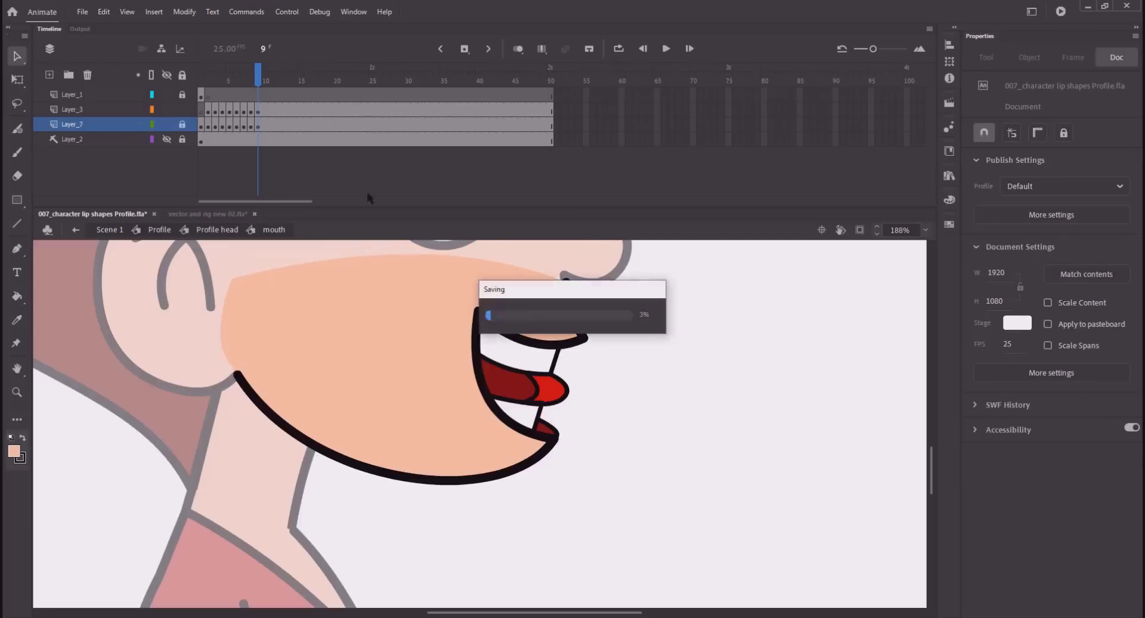
{"action": "left_click", "coordinate": [572, 291]}
{"action": "key", "text": "a"}
{"action": "left_click", "coordinate": [569, 286]}
{"action": "left_click", "coordinate": [567, 284]}
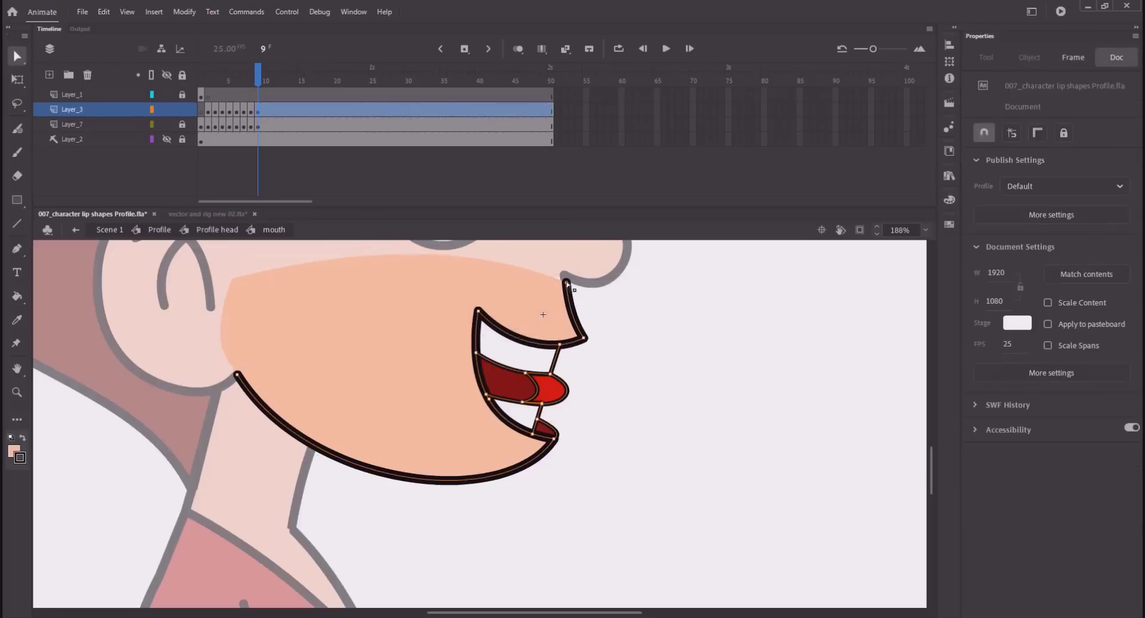
{"action": "left_click_drag", "start_coordinate": [567, 283], "coordinate": [564, 276]}
{"action": "left_click", "coordinate": [593, 305]}
Nudge the top end of frame 8's upper-lip line up and left to meet the nose outline.
{"action": "key", "text": "comma"}
{"action": "left_click", "coordinate": [568, 286]}
{"action": "key", "text": "Left"}
{"action": "key", "text": "Left"}
{"action": "key", "text": "Left"}
{"action": "key", "text": "Left"}
{"action": "key", "text": "Up"}
{"action": "key", "text": "Up"}
{"action": "key", "text": "Up"}
{"action": "key", "text": "Up"}
{"action": "key", "text": "Up"}
{"action": "key", "text": "Up"}
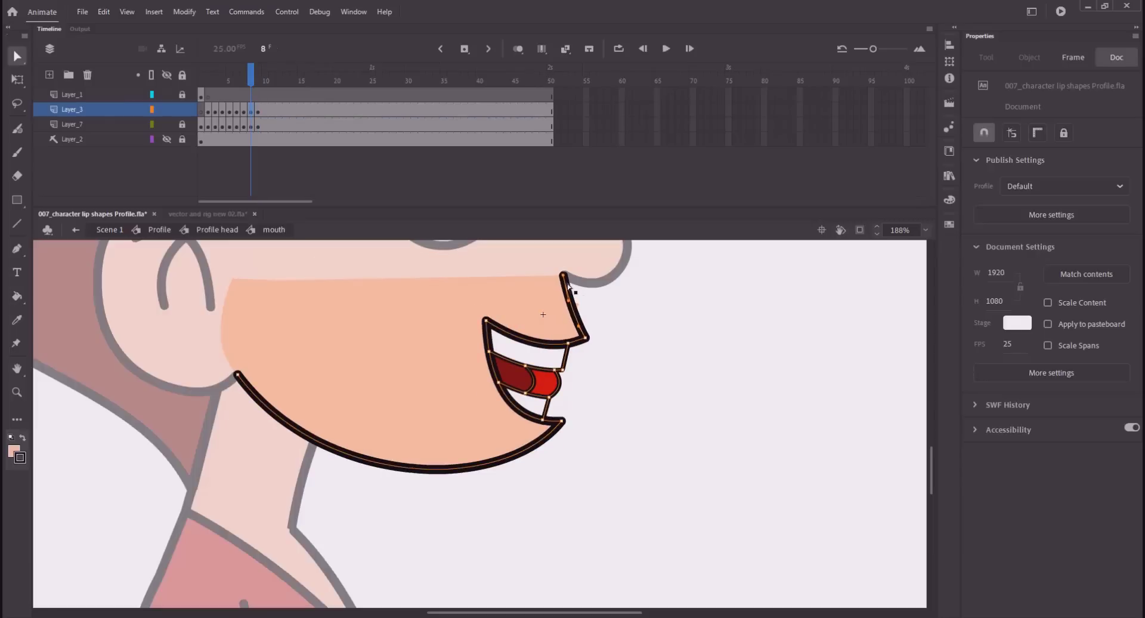
{"action": "left_click", "coordinate": [590, 322]}
Compare the neighbouring mouth frames and nudge the top end of frame 7's upper-lip line to meet the nose outline.
{"action": "key", "text": "period"}
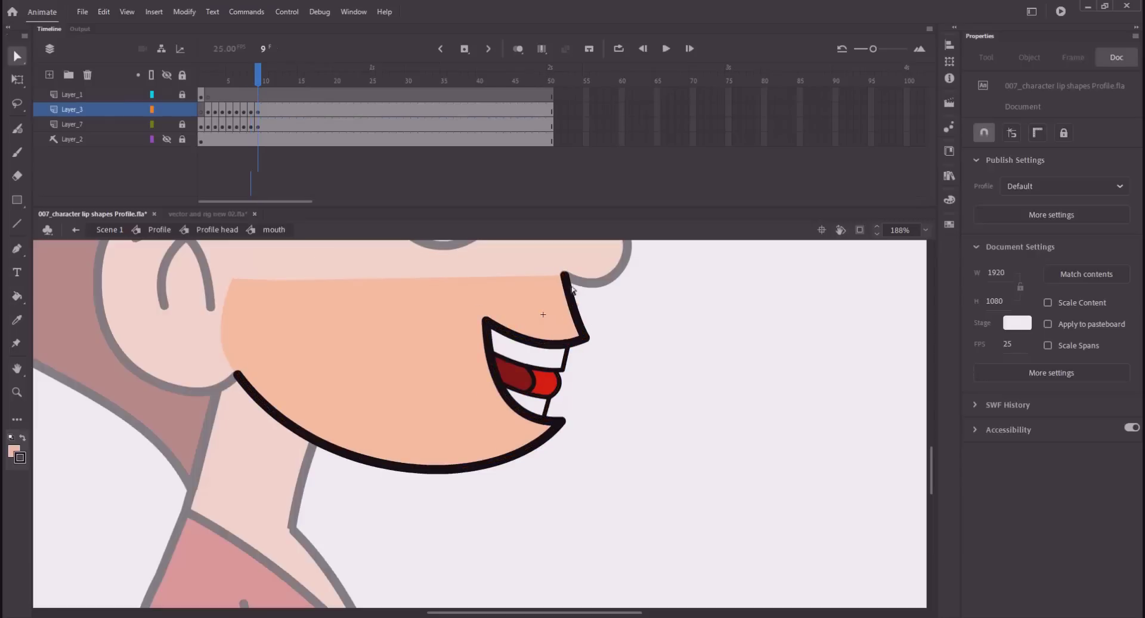
{"action": "key", "text": "comma"}
{"action": "key", "text": "comma"}
{"action": "key", "text": "period"}
{"action": "key", "text": "comma"}
{"action": "left_click", "coordinate": [566, 283]}
{"action": "key", "text": "Up"}
{"action": "key", "text": "Up"}
{"action": "key", "text": "Left"}
Attach frame 6's upper-lip line to the nose outline's end, save, and extend the skin fill to close the gap beside the line.
{"action": "key", "text": "comma"}
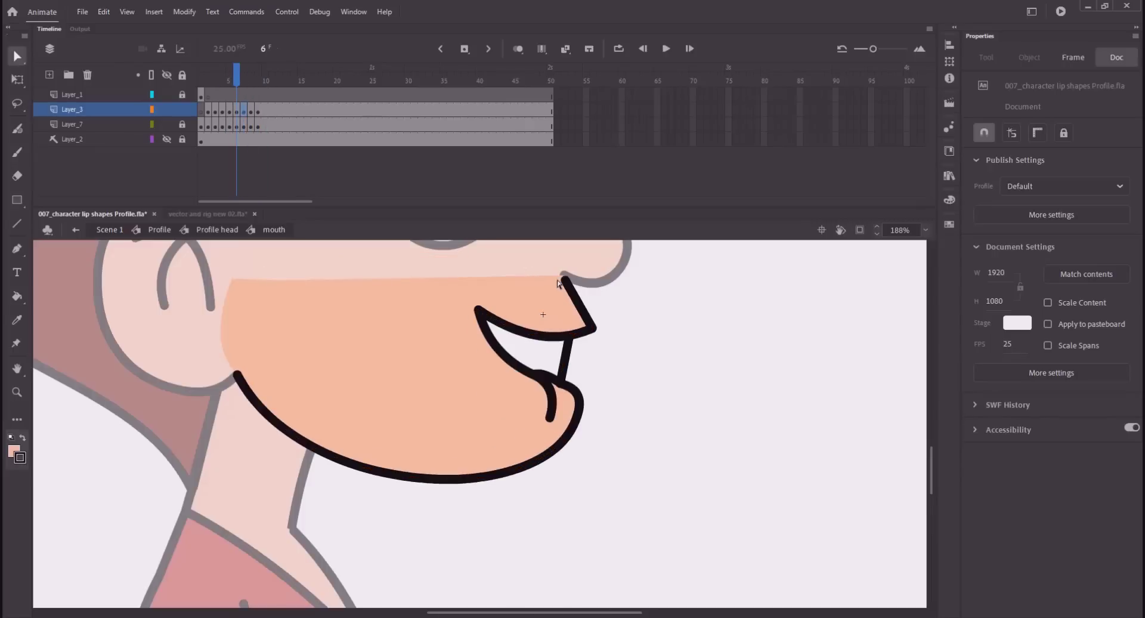
{"action": "key", "text": "z"}
{"action": "left_click_drag", "start_coordinate": [478, 257], "coordinate": [642, 320]}
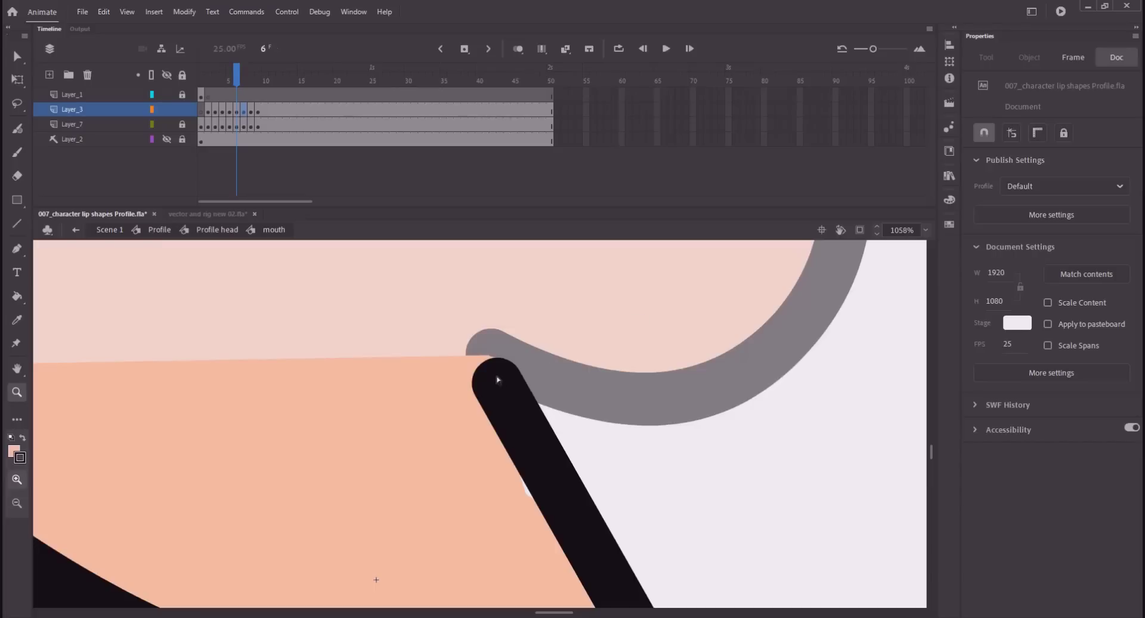
{"action": "key", "text": "v"}
{"action": "left_click", "coordinate": [498, 380]}
{"action": "left_click_drag", "start_coordinate": [486, 362], "coordinate": [485, 351]}
{"action": "left_click", "coordinate": [533, 492]}
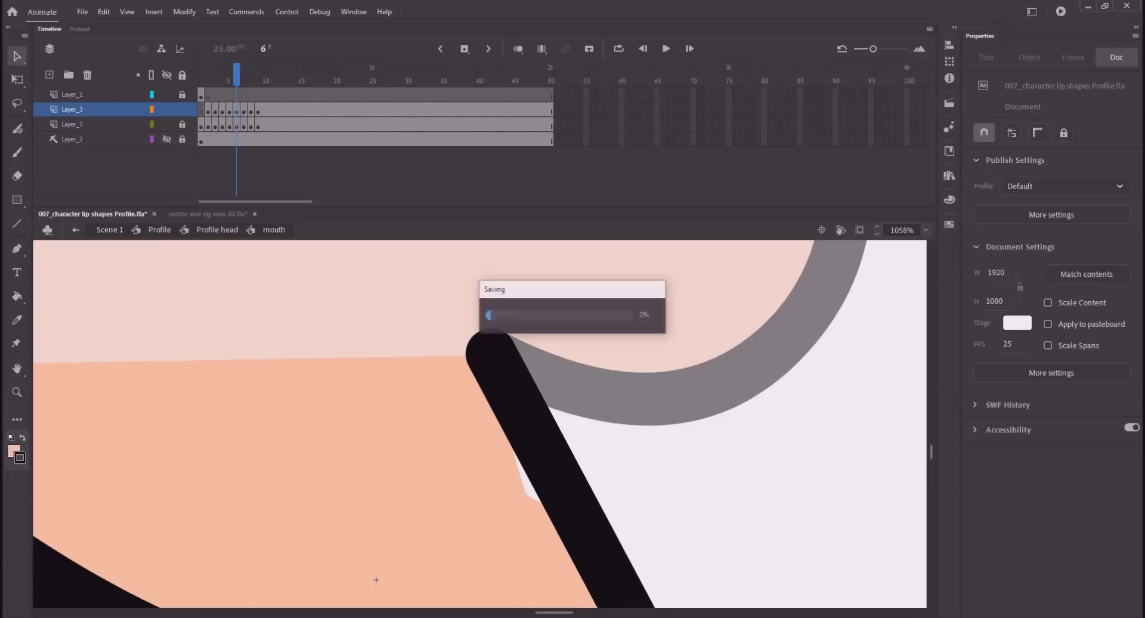
{"action": "left_click", "coordinate": [167, 124]}
{"action": "left_click_drag", "start_coordinate": [523, 485], "coordinate": [541, 486]}
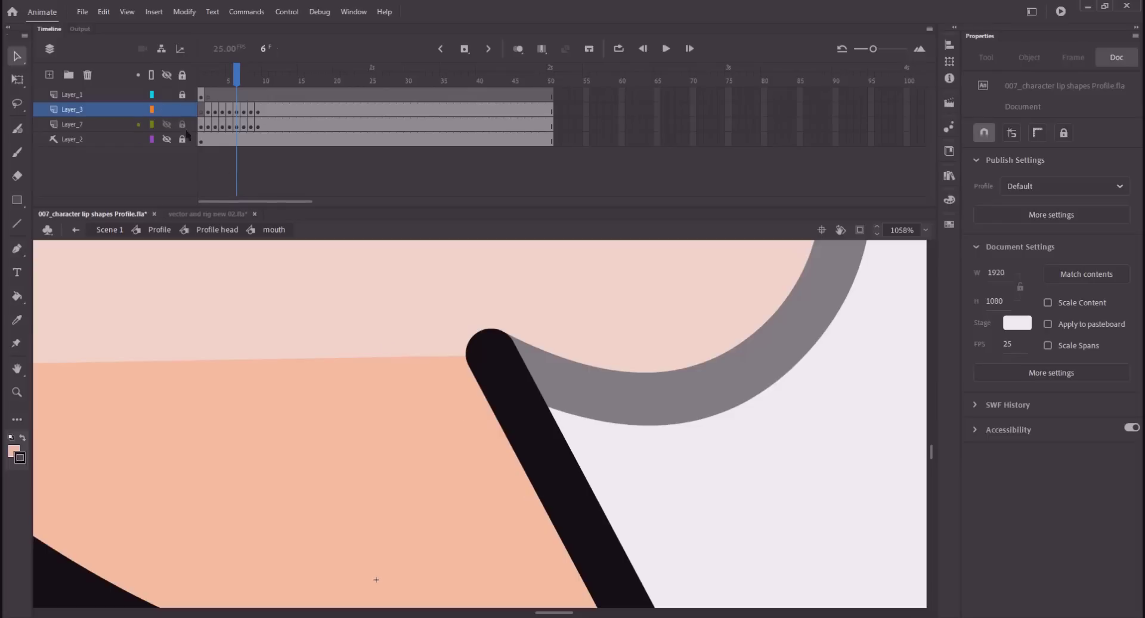
Align the top end of the upper-lip line with the nose outline in frames 5, 4 and 3.
{"action": "left_click", "coordinate": [502, 392]}
{"action": "left_click_drag", "start_coordinate": [501, 391], "coordinate": [490, 353]}
{"action": "left_click", "coordinate": [563, 435]}
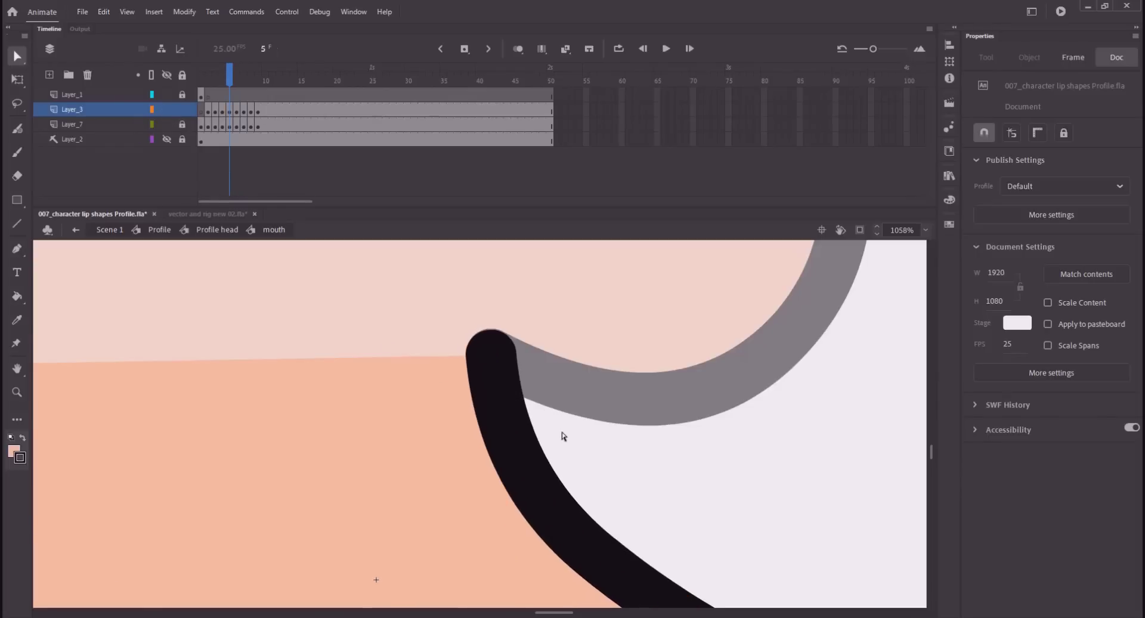
{"action": "left_click", "coordinate": [502, 391]}
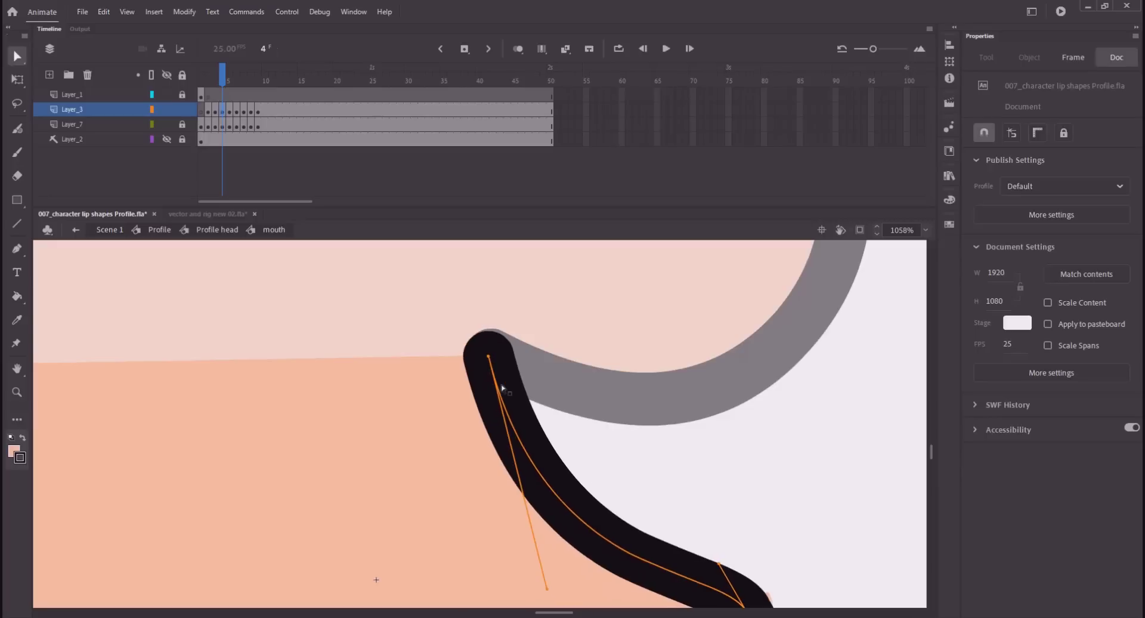
{"action": "left_click", "coordinate": [503, 393]}
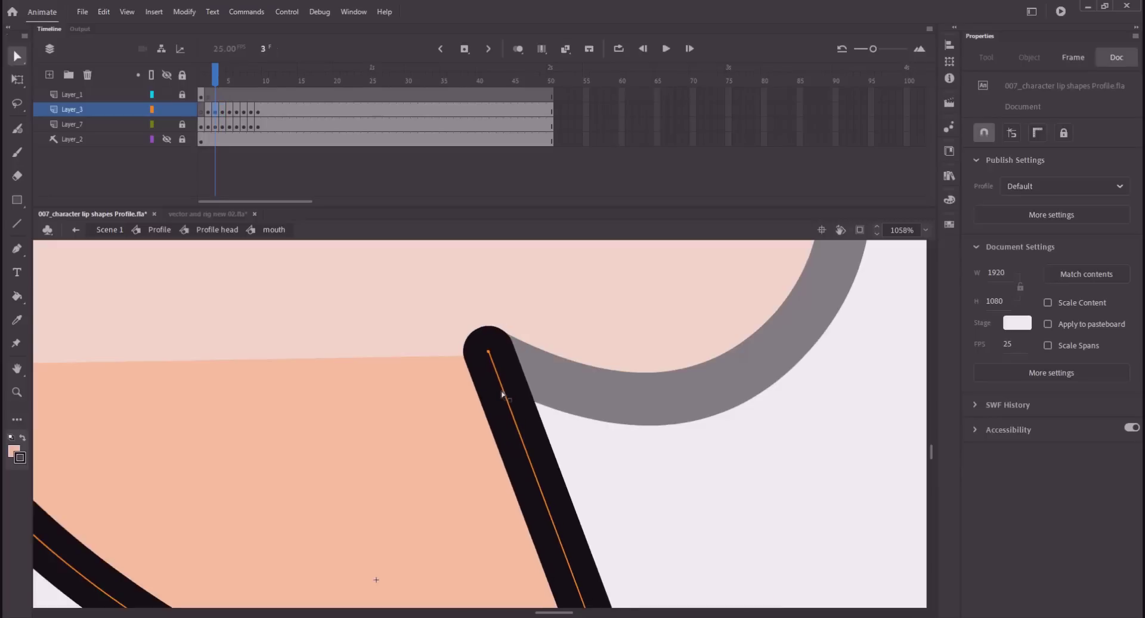
Nudge the top end of frame 2's upper-lip line up and left onto the nose outline's end.
{"action": "left_click", "coordinate": [501, 391]}
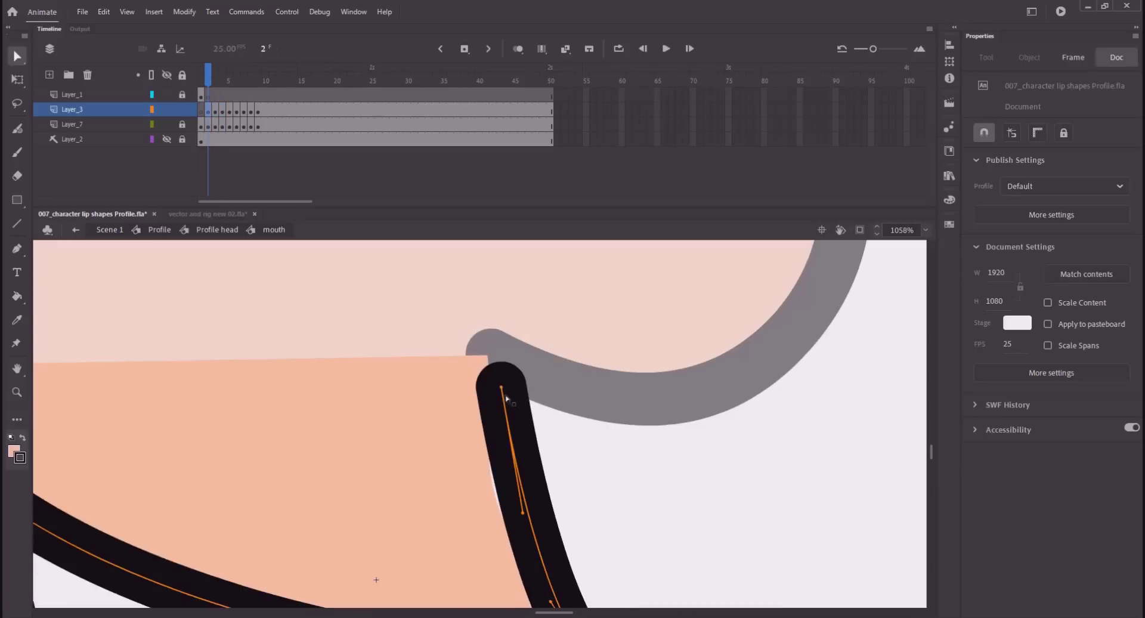
{"action": "key", "text": "Up"}
{"action": "key", "text": "Up"}
{"action": "key", "text": "Up"}
{"action": "key", "text": "Up"}
{"action": "key", "text": "Up"}
{"action": "key", "text": "Up"}
{"action": "key", "text": "Up"}
{"action": "key", "text": "Up"}
{"action": "key", "text": "Left"}
{"action": "key", "text": "Left"}
{"action": "key", "text": "Left"}
{"action": "key", "text": "Right"}
{"action": "key", "text": "Down"}
{"action": "left_click", "coordinate": [580, 454]}
{"action": "left_click_drag", "start_coordinate": [585, 457], "coordinate": [601, 370]}
Lock Layer_3, unlock Layer_7, extend frame 2's skin fill to the upper-lip line, and save.
{"action": "left_click", "coordinate": [182, 109]}
{"action": "left_click", "coordinate": [183, 124]}
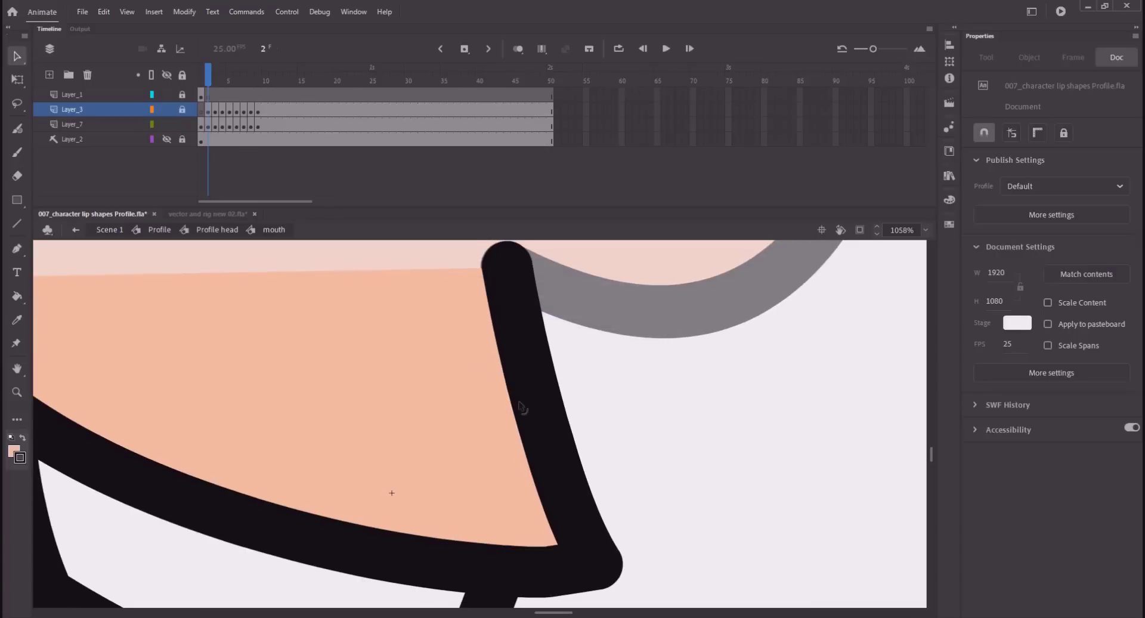
{"action": "key", "text": "ctrl+s"}
Scrub through the mouth frames up to frame 10 to review them, and return to Scene 1.
{"action": "left_click_drag", "start_coordinate": [215, 77], "coordinate": [269, 87]}
{"action": "key", "text": "ctrl+minus"}
{"action": "key", "text": "ctrl+minus"}
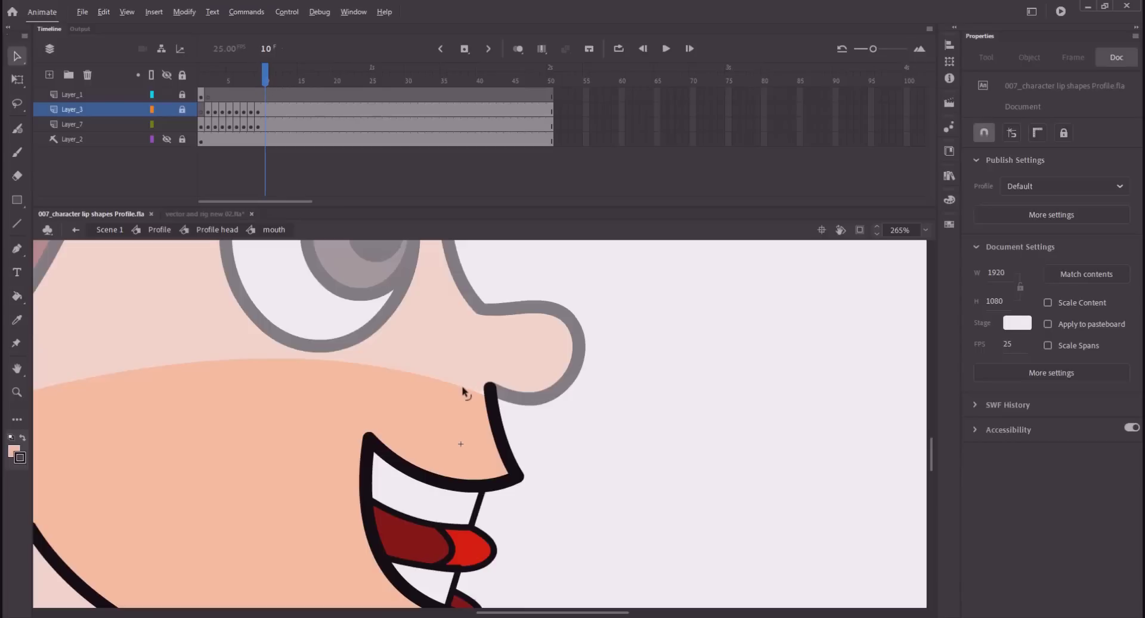
{"action": "key", "text": "ctrl+2"}
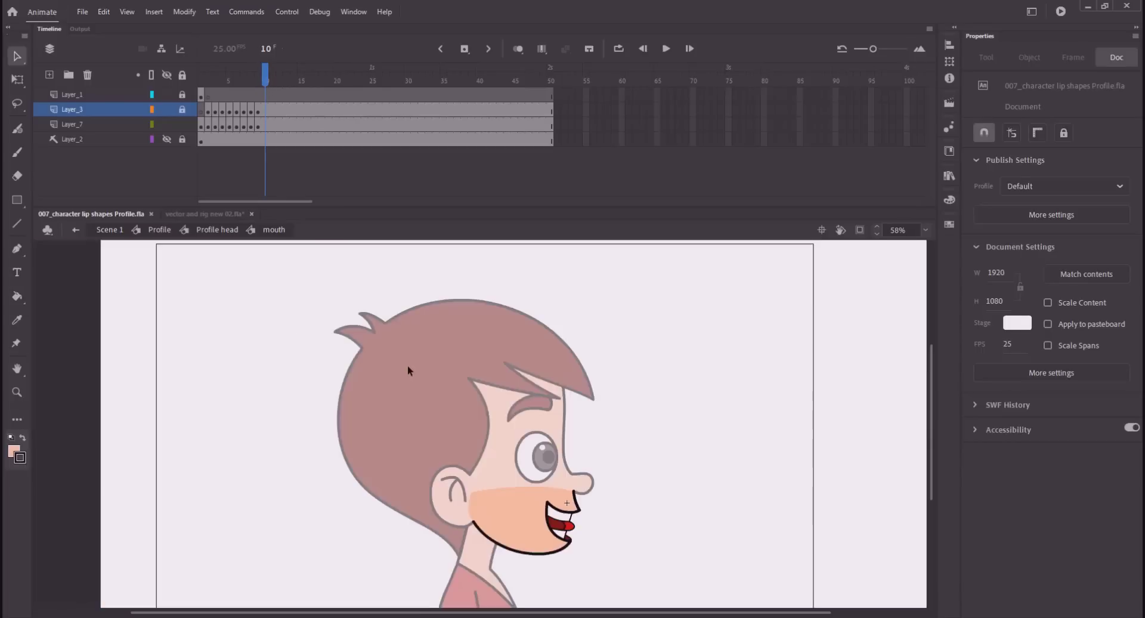
{"action": "left_click", "coordinate": [122, 237]}
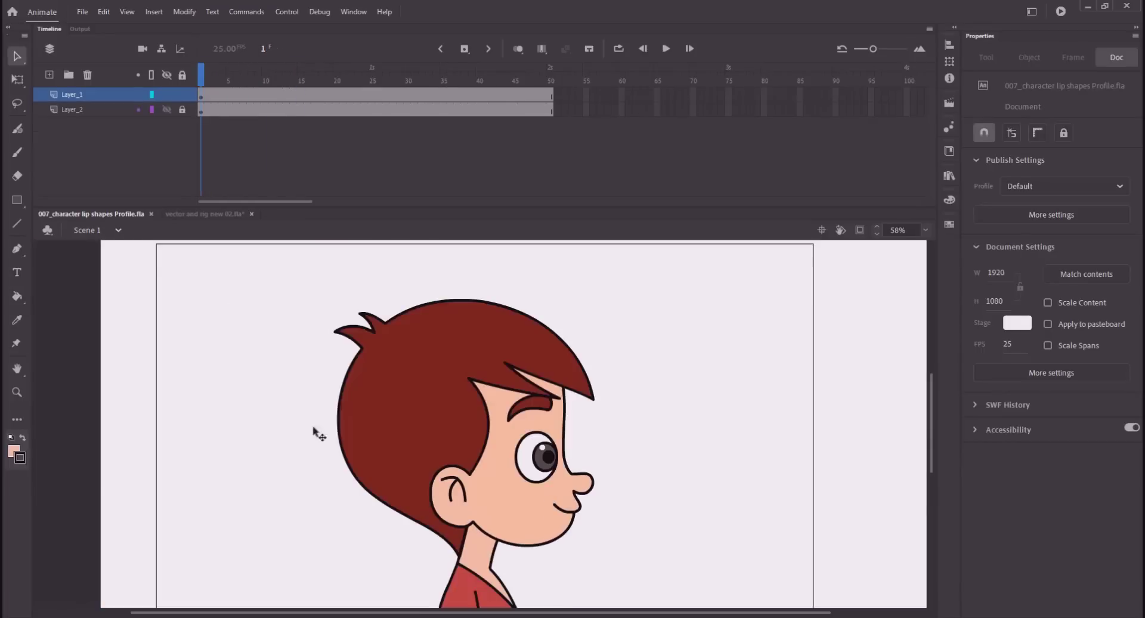